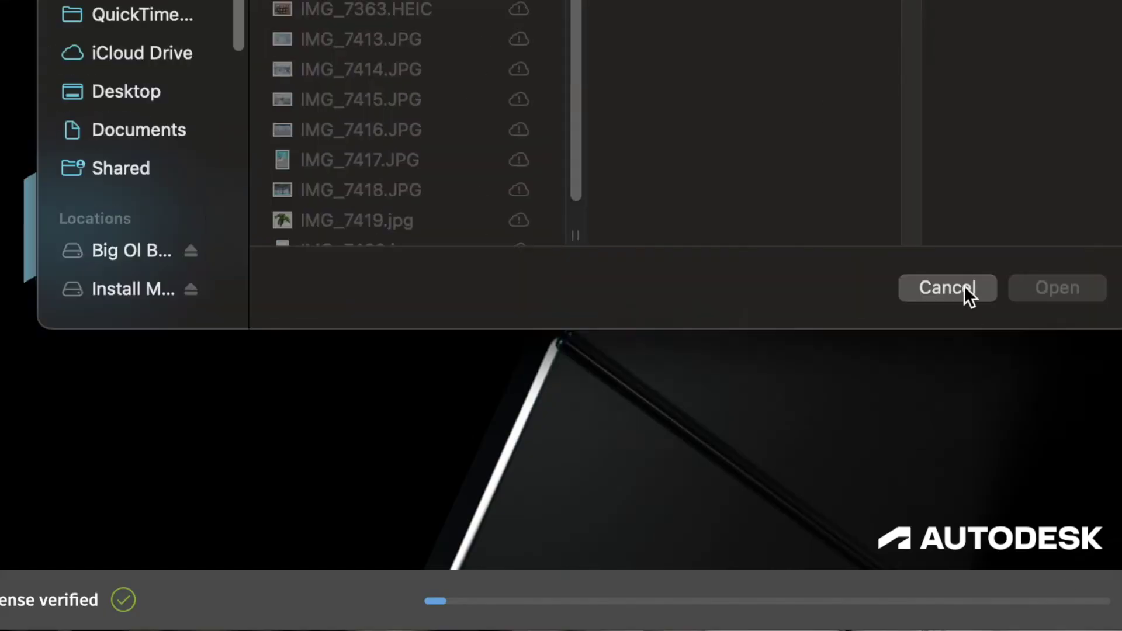
Cancel the file-open prompt so Maya finishes launching into an empty scene
{"action": "left_click", "coordinate": [964, 274]}
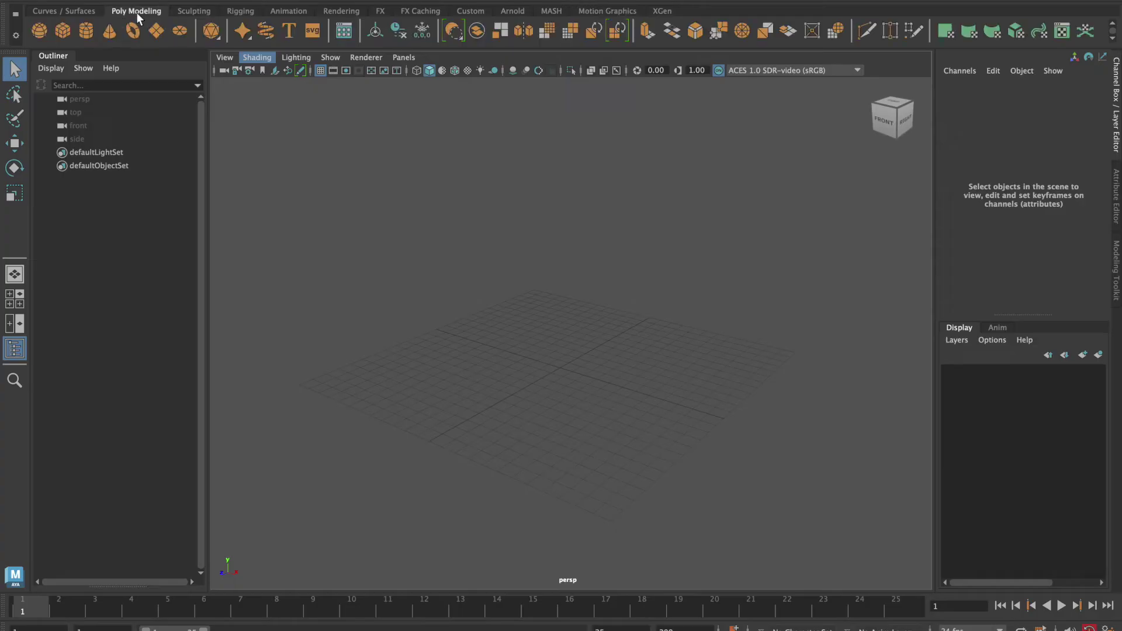
Set the first cube's height scale, then create a second cube, pCube2, and select it
{"action": "type", "text": "5"}
{"action": "key", "text": "Return"}
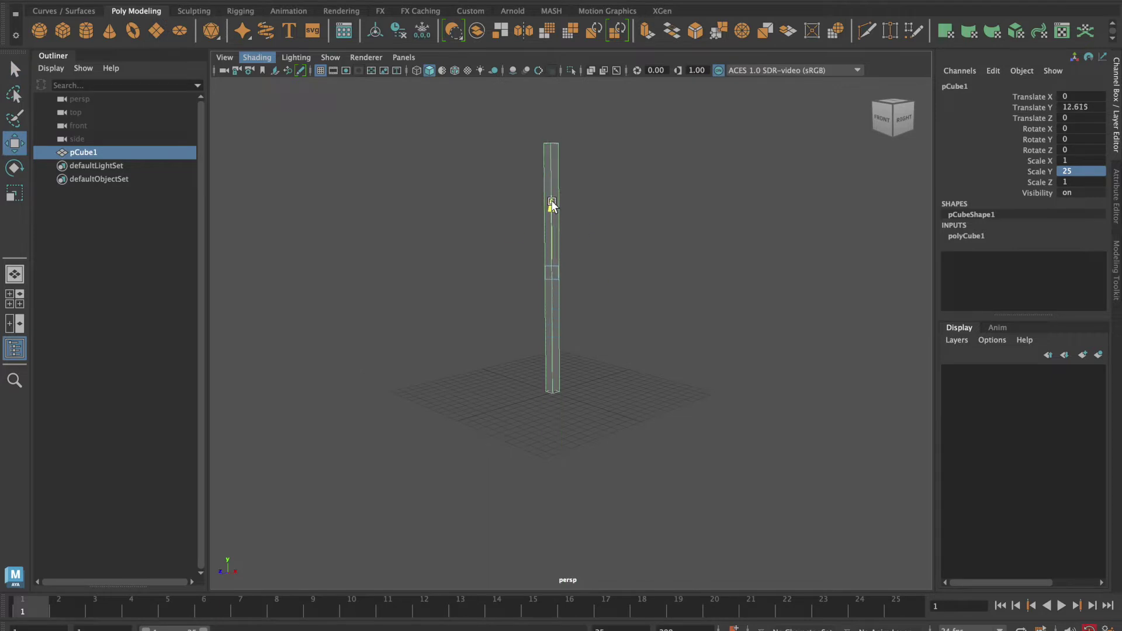
{"action": "left_click", "coordinate": [605, 447]}
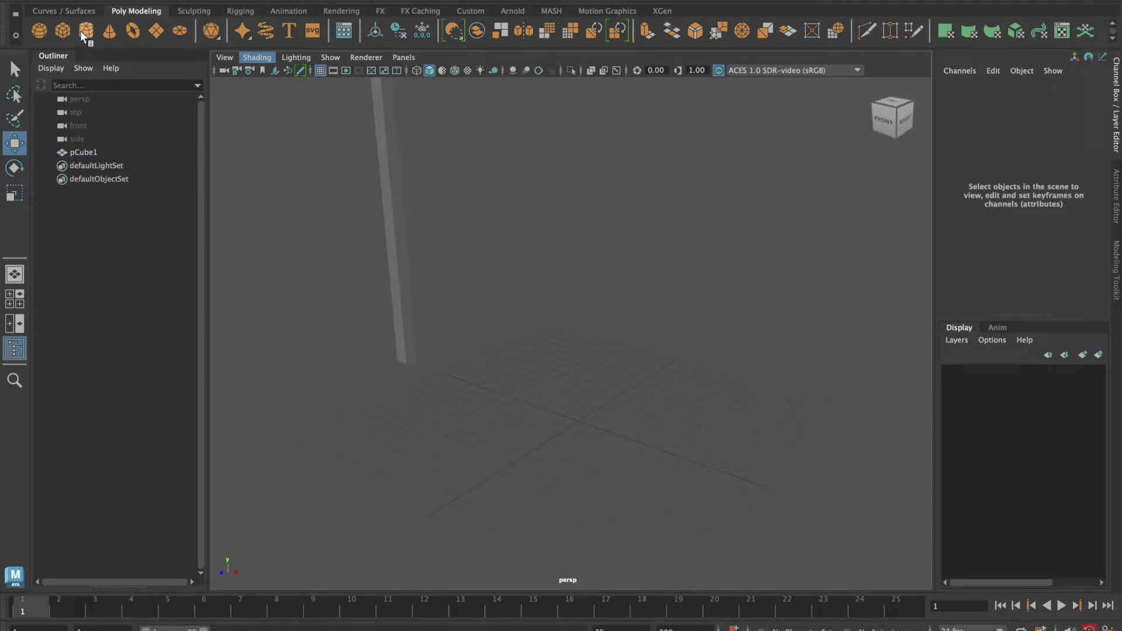
{"action": "left_click", "coordinate": [85, 32]}
{"action": "mouse_move", "coordinate": [786, 496]}
{"action": "left_mouse_down", "text": "alt"}
{"action": "mouse_move", "coordinate": [716, 468]}
{"action": "mouse_move", "coordinate": [636, 501]}
{"action": "mouse_move", "coordinate": [663, 488]}
{"action": "mouse_move", "coordinate": [580, 492]}
{"action": "left_mouse_up", "text": "alt"}
{"action": "left_click", "coordinate": [558, 519]}
{"action": "left_click", "coordinate": [625, 504]}
{"action": "left_click", "coordinate": [614, 494]}
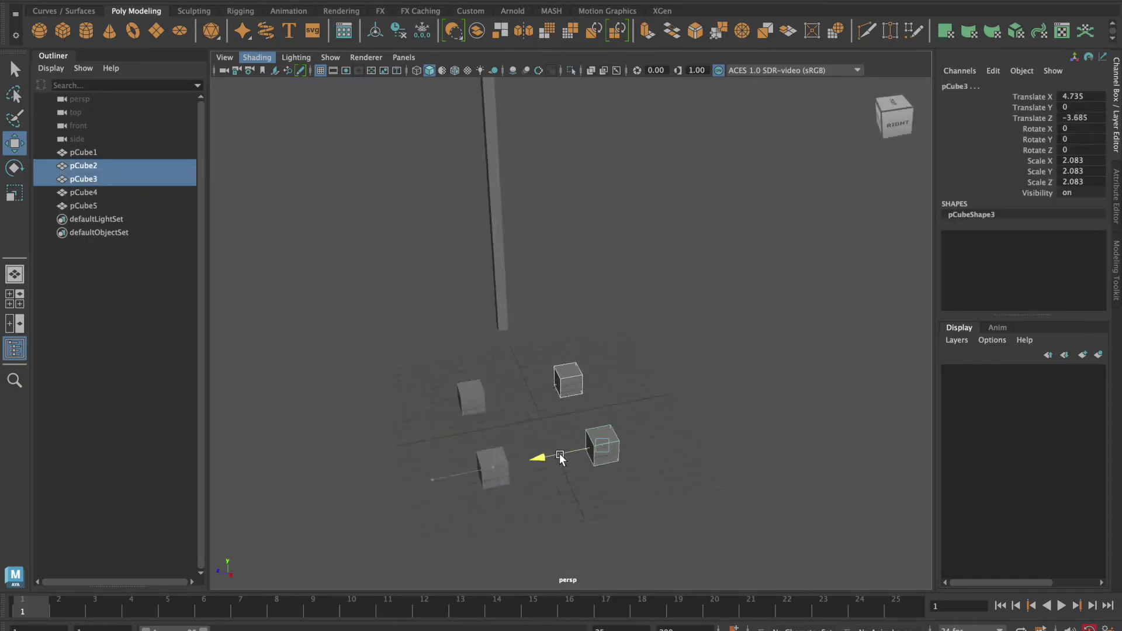
Delete the extra cube pCube3 and select a face of pCube2 in face mode
{"action": "left_click", "coordinate": [593, 466]}
{"action": "mouse_move", "coordinate": [605, 455]}
{"action": "left_mouse_down", "text": "alt"}
{"action": "mouse_move", "coordinate": [593, 466]}
{"action": "mouse_move", "coordinate": [666, 503]}
{"action": "left_mouse_up", "text": "alt"}
{"action": "left_click", "coordinate": [642, 437]}
{"action": "left_click", "coordinate": [633, 456]}
{"action": "right_click", "coordinate": [491, 281]}
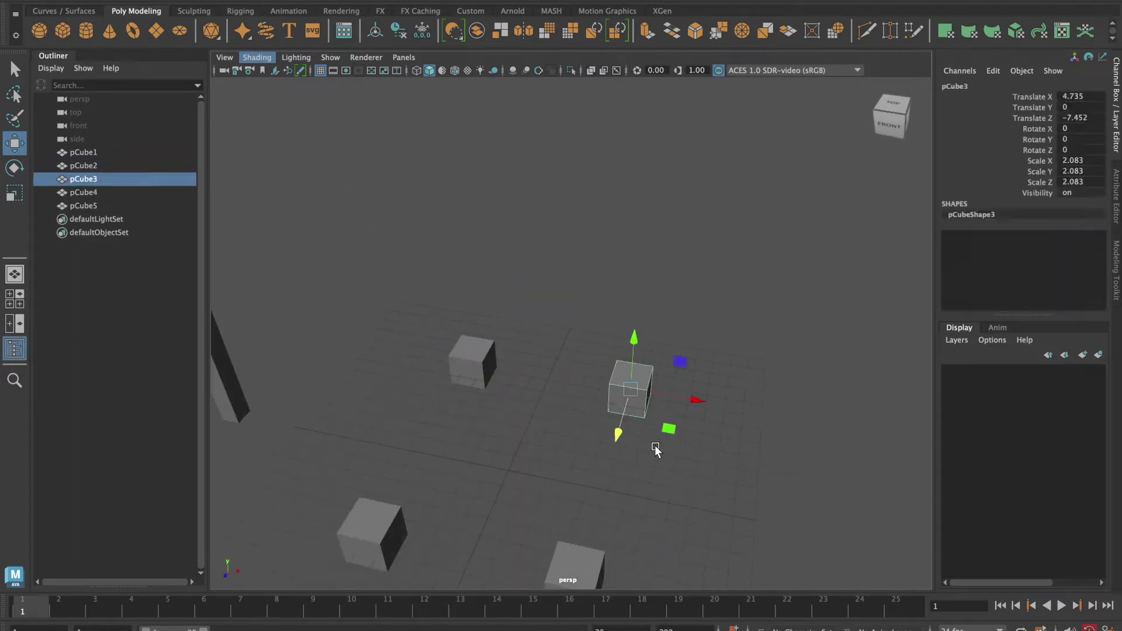
{"action": "key", "text": "Delete"}
{"action": "right_click_drag", "start_coordinate": [470, 285], "coordinate": [480, 311]}
{"action": "left_click", "coordinate": [468, 373]}
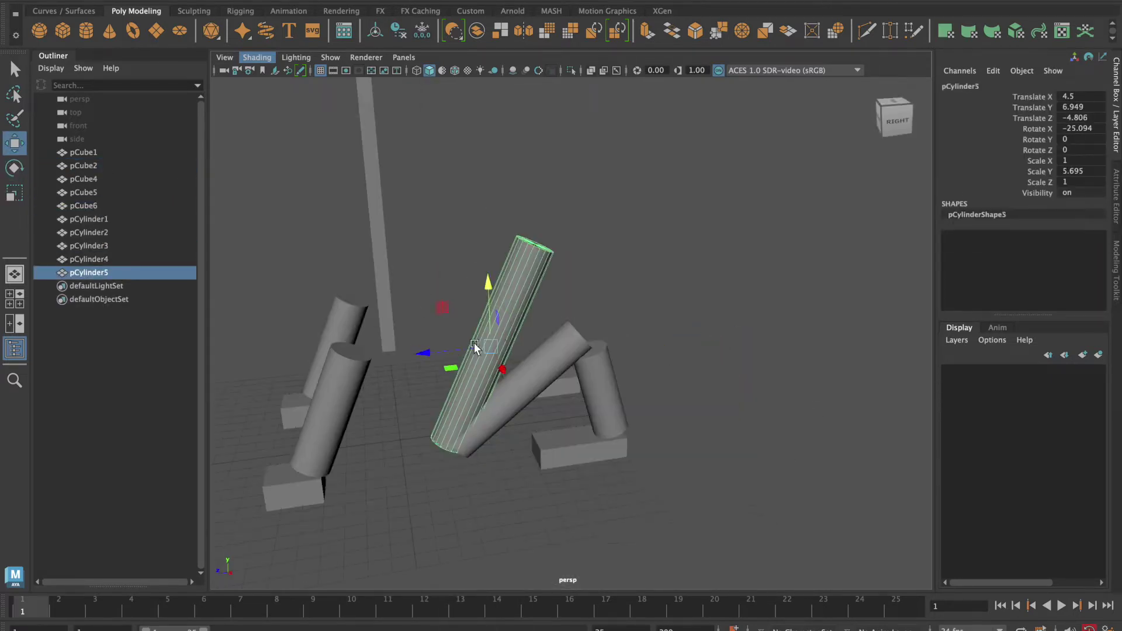
Inspect the cylinder parts and select the horn cones around the head
{"action": "left_click", "coordinate": [596, 453]}
{"action": "scroll", "coordinate": [596, 454], "scroll_direction": "down", "scroll_amount": 5}
{"action": "mouse_move", "coordinate": [596, 453]}
{"action": "left_mouse_down", "text": "alt"}
{"action": "mouse_move", "coordinate": [559, 444]}
{"action": "mouse_move", "coordinate": [689, 465]}
{"action": "mouse_move", "coordinate": [506, 467]}
{"action": "mouse_move", "coordinate": [520, 466]}
{"action": "left_mouse_up", "text": "alt"}
{"action": "scroll", "coordinate": [572, 451], "scroll_direction": "up", "scroll_amount": 3}
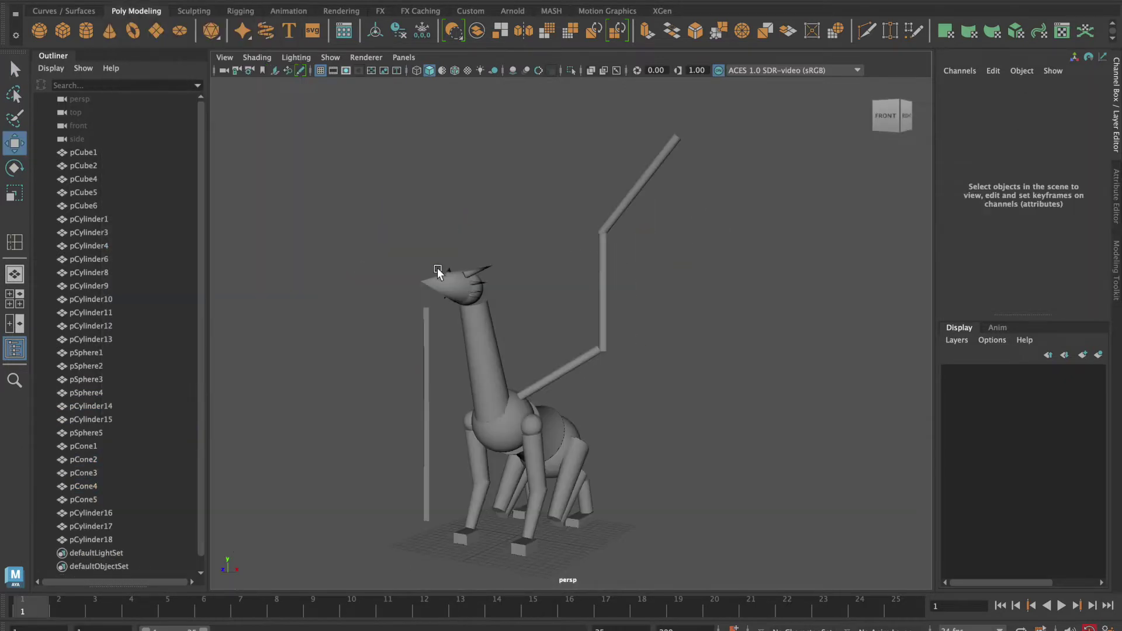
{"action": "mouse_move", "coordinate": [476, 254]}
{"action": "left_mouse_down"}
{"action": "mouse_move", "coordinate": [748, 436]}
{"action": "mouse_move", "coordinate": [745, 465]}
{"action": "mouse_move", "coordinate": [619, 468]}
{"action": "mouse_move", "coordinate": [780, 496]}
{"action": "left_mouse_up"}
{"action": "left_click", "coordinate": [748, 436]}
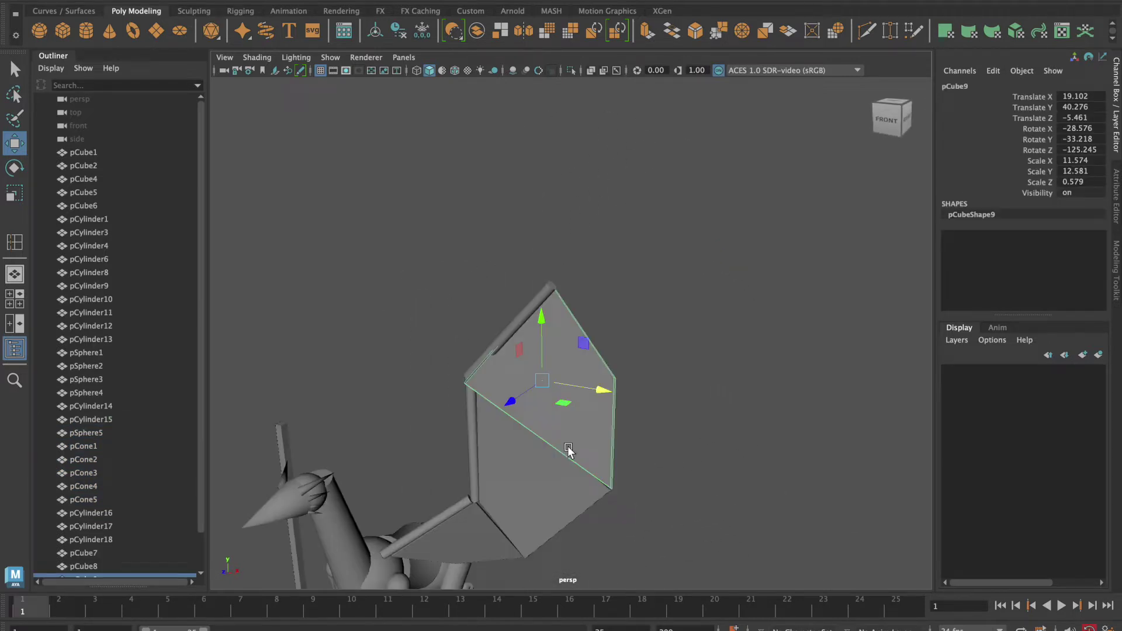
Rotate the wing panel into an angle and select the foot block
{"action": "mouse_move", "coordinate": [568, 451]}
{"action": "left_mouse_down", "text": "alt"}
{"action": "mouse_move", "coordinate": [627, 463]}
{"action": "mouse_move", "coordinate": [742, 459]}
{"action": "mouse_move", "coordinate": [642, 411]}
{"action": "left_mouse_up", "text": "alt"}
{"action": "key", "text": "e"}
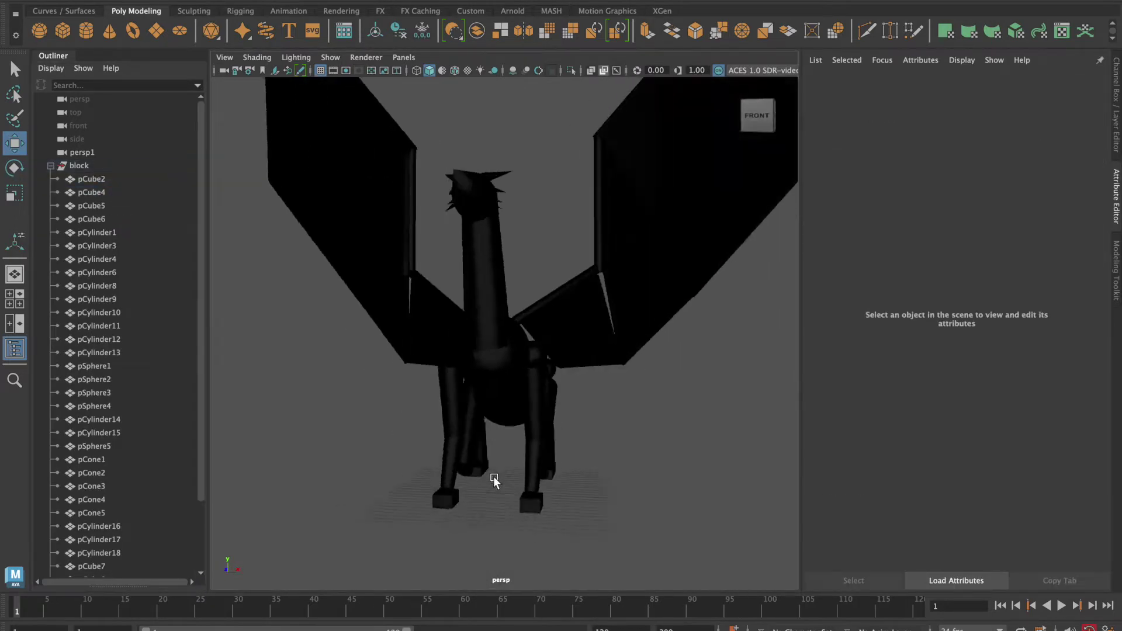
{"action": "mouse_move", "coordinate": [494, 480]}
{"action": "left_mouse_down", "text": "alt"}
{"action": "mouse_move", "coordinate": [458, 451]}
{"action": "mouse_move", "coordinate": [674, 471]}
{"action": "left_mouse_up", "text": "alt"}
{"action": "scroll", "coordinate": [440, 477], "scroll_direction": "up", "scroll_amount": 5}
{"action": "left_click", "coordinate": [413, 522]}
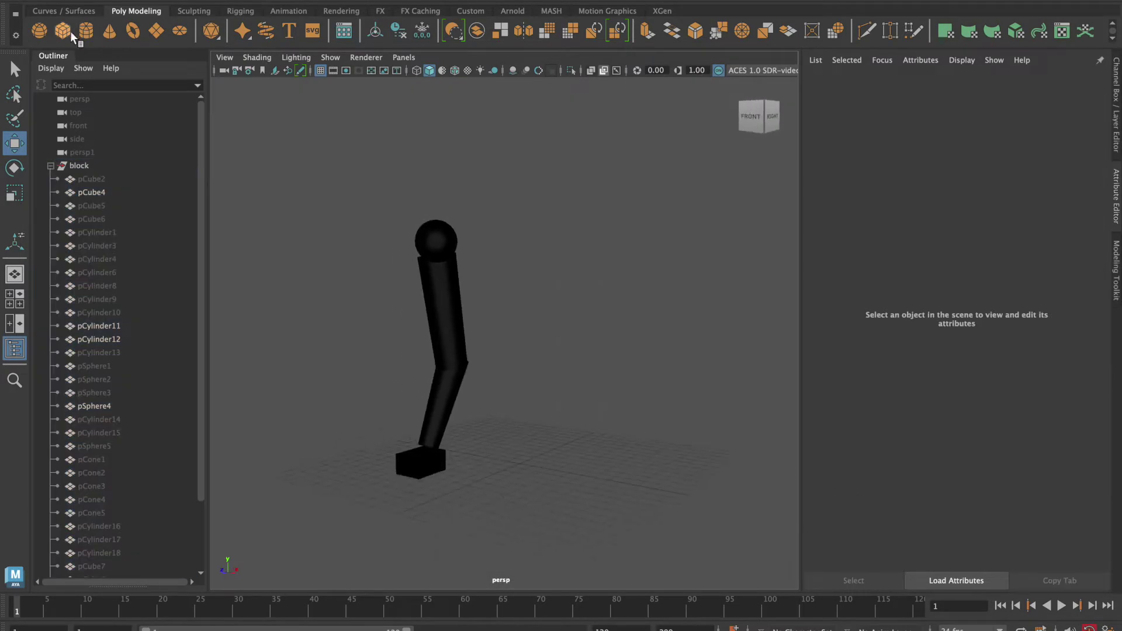
Add a new polygon cube at the origin beside the leg
{"action": "left_click", "coordinate": [71, 35]}
{"action": "mouse_move", "coordinate": [409, 467]}
{"action": "left_mouse_down", "text": "alt"}
{"action": "mouse_move", "coordinate": [484, 501]}
{"action": "mouse_move", "coordinate": [534, 401]}
{"action": "mouse_move", "coordinate": [621, 483]}
{"action": "mouse_move", "coordinate": [658, 471]}
{"action": "left_mouse_up", "text": "alt"}
{"action": "scroll", "coordinate": [514, 479], "scroll_direction": "up", "scroll_amount": 3}
Scale the new cube into the foot block shape
{"action": "key", "text": "r"}
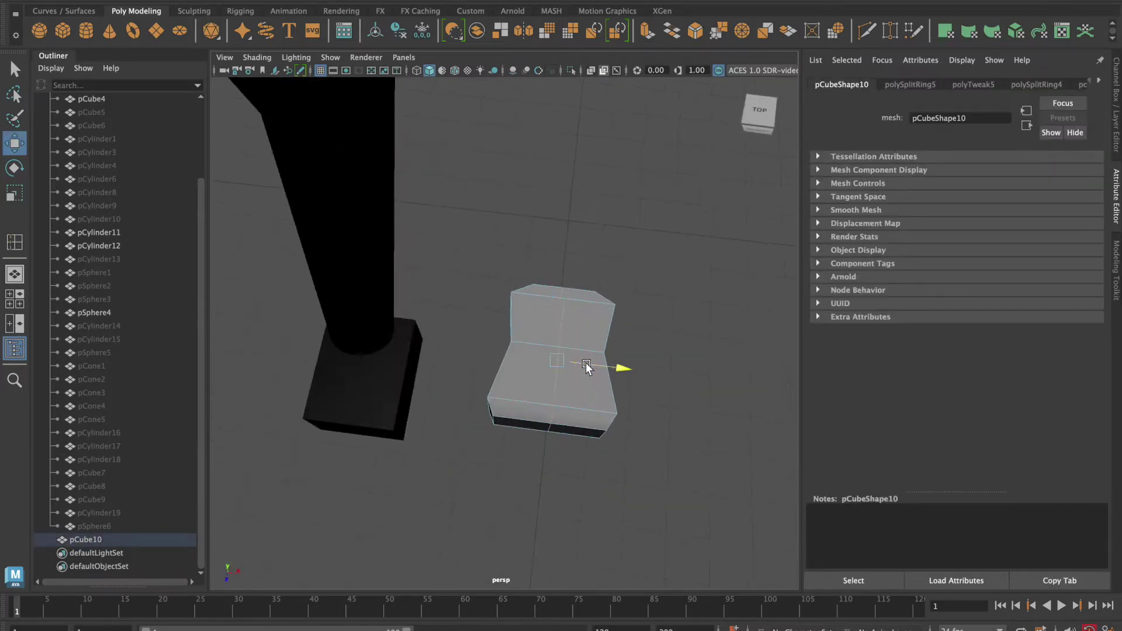
{"action": "left_click_drag", "start_coordinate": [585, 362], "coordinate": [564, 283], "text": "alt"}
{"action": "right_click_drag", "start_coordinate": [563, 283], "coordinate": [539, 393]}
{"action": "left_click_drag", "start_coordinate": [167, 180], "coordinate": [551, 430], "text": "alt"}
{"action": "left_click", "coordinate": [551, 430]}
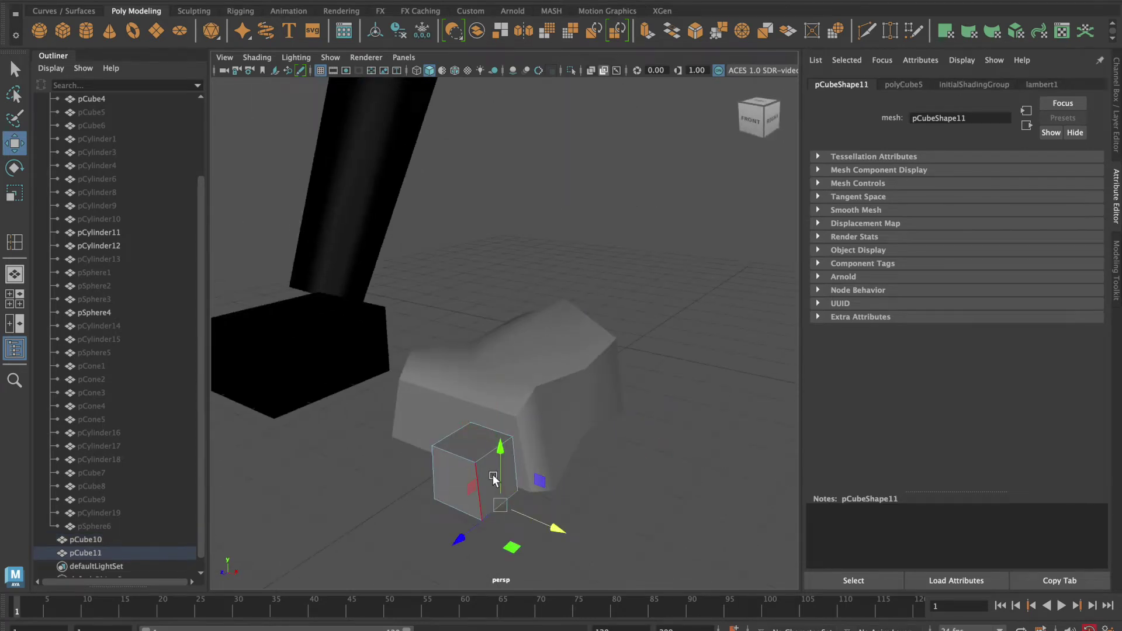
{"action": "mouse_move", "coordinate": [492, 479]}
{"action": "left_mouse_down", "text": "alt"}
{"action": "mouse_move", "coordinate": [522, 488]}
{"action": "mouse_move", "coordinate": [489, 502]}
{"action": "left_mouse_up", "text": "alt"}
Shrink a toe cube and lower it slightly into place
{"action": "right_click", "coordinate": [569, 283]}
{"action": "key", "text": "r"}
{"action": "left_click_drag", "start_coordinate": [577, 461], "coordinate": [400, 428]}
{"action": "key", "text": "w"}
{"action": "left_click_drag", "start_coordinate": [444, 388], "coordinate": [445, 392]}
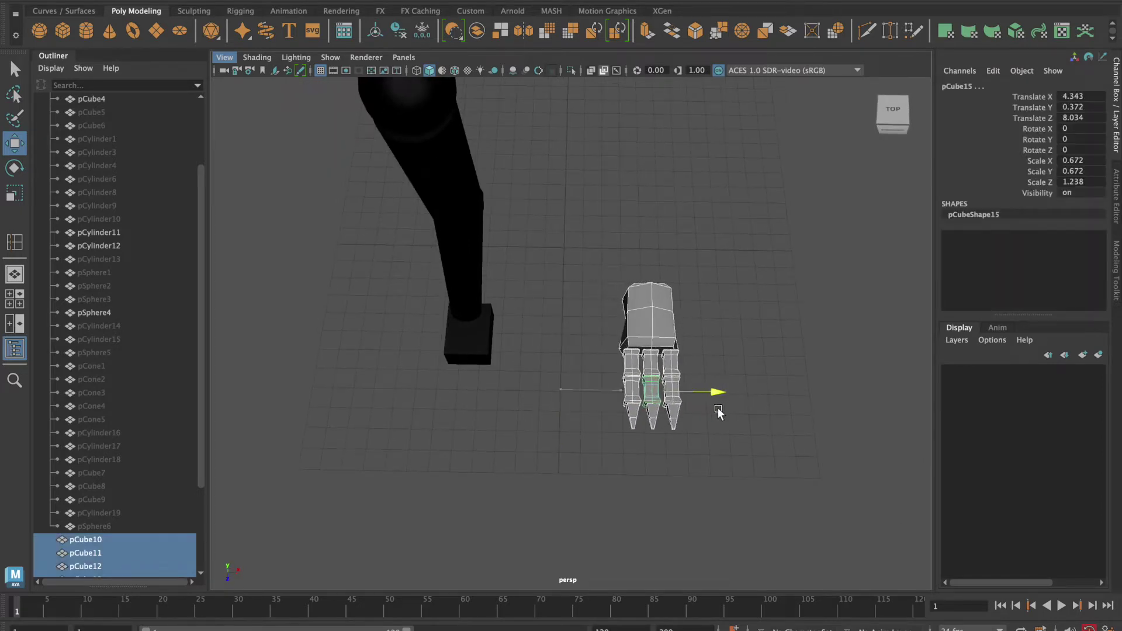
Select the palm cube pCube10 and adjust its X position
{"action": "left_click", "coordinate": [679, 346]}
{"action": "left_click", "coordinate": [724, 380]}
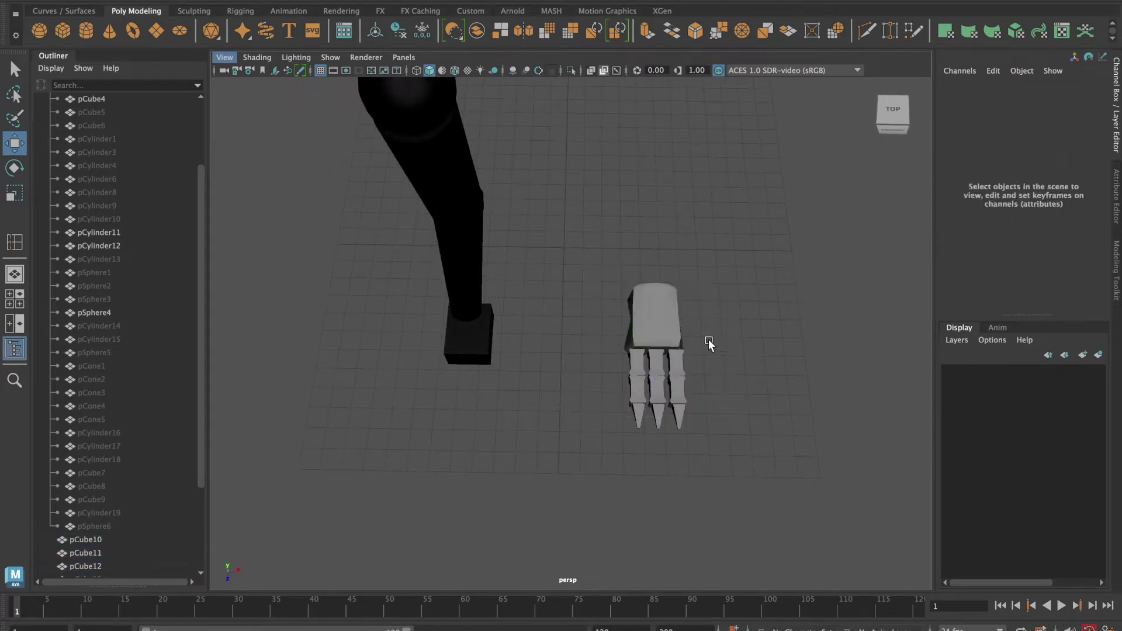
{"action": "key", "text": "ctrl+z"}
{"action": "left_click", "coordinate": [1073, 96]}
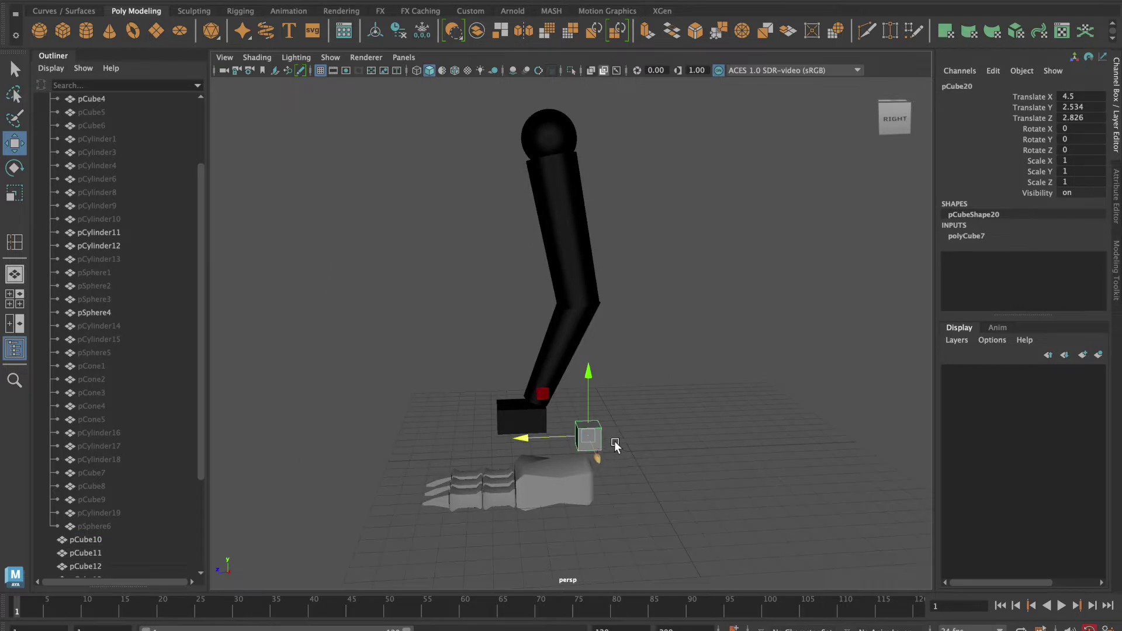
Rotate the toe spike pCube23 and slide it into place on the foot
{"action": "mouse_move", "coordinate": [590, 329]}
{"action": "left_mouse_down", "text": "alt"}
{"action": "mouse_move", "coordinate": [759, 458]}
{"action": "mouse_move", "coordinate": [611, 461]}
{"action": "mouse_move", "coordinate": [557, 400]}
{"action": "mouse_move", "coordinate": [694, 419]}
{"action": "left_mouse_up", "text": "alt"}
{"action": "left_click", "coordinate": [741, 456]}
{"action": "mouse_move", "coordinate": [643, 327]}
{"action": "left_mouse_down", "text": "alt"}
{"action": "mouse_move", "coordinate": [668, 345]}
{"action": "mouse_move", "coordinate": [405, 433]}
{"action": "left_mouse_up", "text": "alt"}
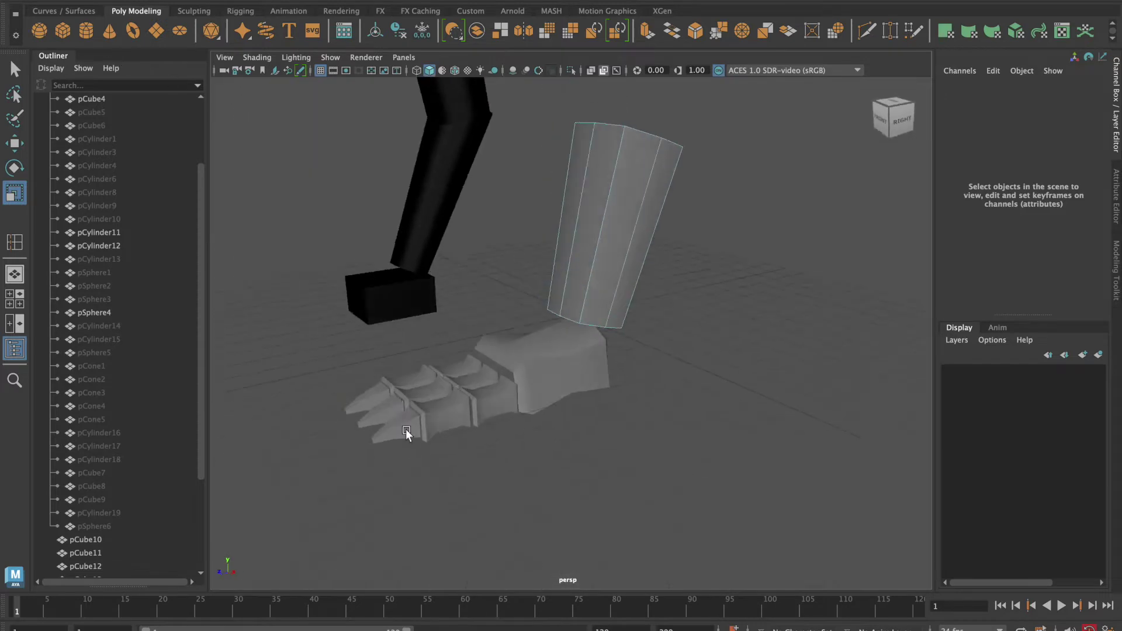
{"action": "mouse_move", "coordinate": [623, 471]}
{"action": "left_mouse_down", "text": "alt"}
{"action": "mouse_move", "coordinate": [593, 475]}
{"action": "mouse_move", "coordinate": [817, 317]}
{"action": "mouse_move", "coordinate": [760, 391]}
{"action": "left_mouse_up", "text": "alt"}
{"action": "left_click", "coordinate": [593, 476]}
{"action": "key", "text": "e"}
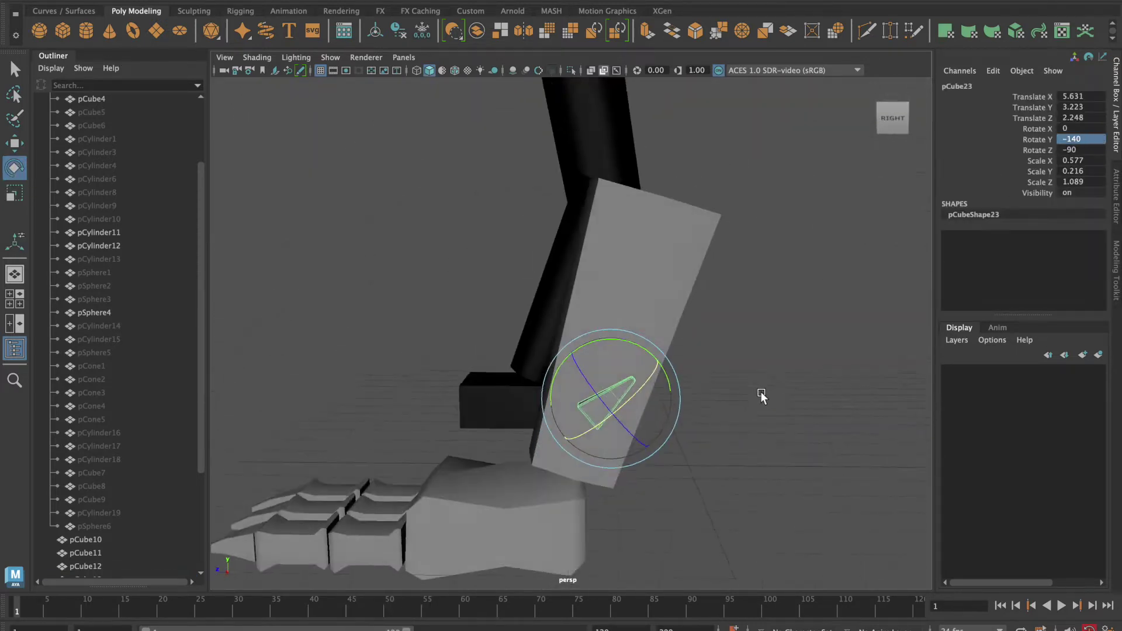
{"action": "key", "text": "w"}
{"action": "left_click_drag", "start_coordinate": [587, 249], "coordinate": [596, 252]}
Lengthen the toe spike into a pointed claw
{"action": "mouse_move", "coordinate": [596, 252]}
{"action": "left_mouse_down", "text": "alt"}
{"action": "mouse_move", "coordinate": [689, 268]}
{"action": "mouse_move", "coordinate": [629, 333]}
{"action": "mouse_move", "coordinate": [657, 218]}
{"action": "left_mouse_up", "text": "alt"}
{"action": "key", "text": "r"}
{"action": "left_click_drag", "start_coordinate": [705, 126], "coordinate": [710, 131]}
{"action": "mouse_move", "coordinate": [710, 131]}
{"action": "left_mouse_down", "text": "alt"}
{"action": "mouse_move", "coordinate": [619, 217]}
{"action": "mouse_move", "coordinate": [738, 350]}
{"action": "mouse_move", "coordinate": [688, 325]}
{"action": "mouse_move", "coordinate": [625, 393]}
{"action": "mouse_move", "coordinate": [673, 445]}
{"action": "mouse_move", "coordinate": [619, 392]}
{"action": "mouse_move", "coordinate": [489, 506]}
{"action": "left_mouse_up", "text": "alt"}
{"action": "key", "text": "e"}
{"action": "left_click", "coordinate": [625, 393]}
Move the side claw pCube32 and show its Channel Box values
{"action": "key", "text": "w"}
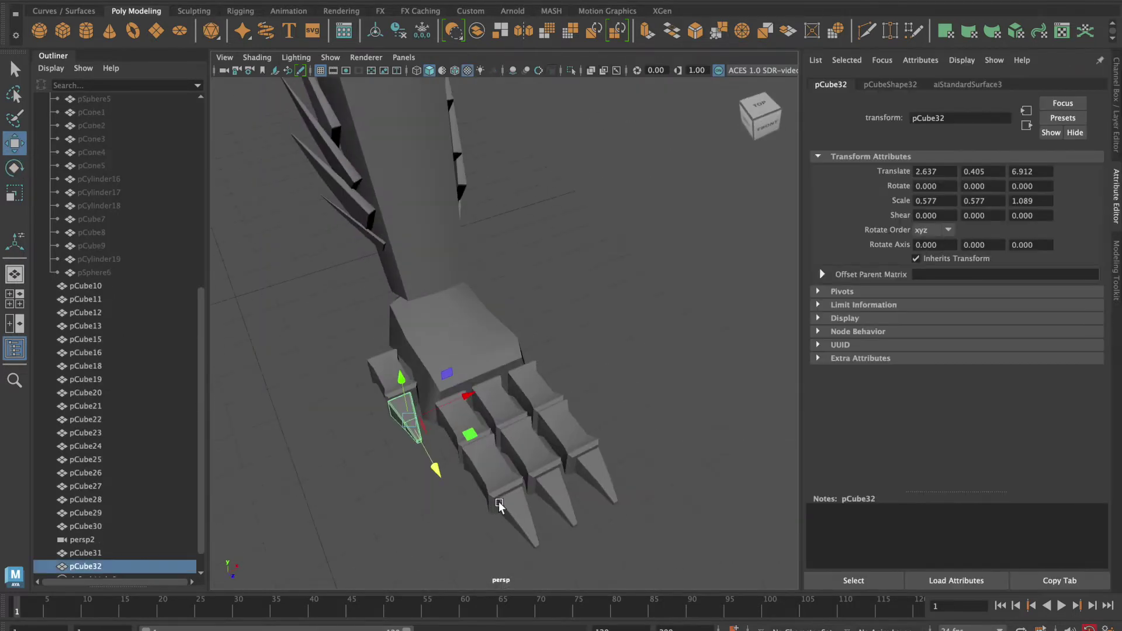
{"action": "scroll", "coordinate": [494, 456], "scroll_direction": "up", "scroll_amount": 3}
{"action": "left_click_drag", "start_coordinate": [489, 411], "coordinate": [488, 458], "text": "alt"}
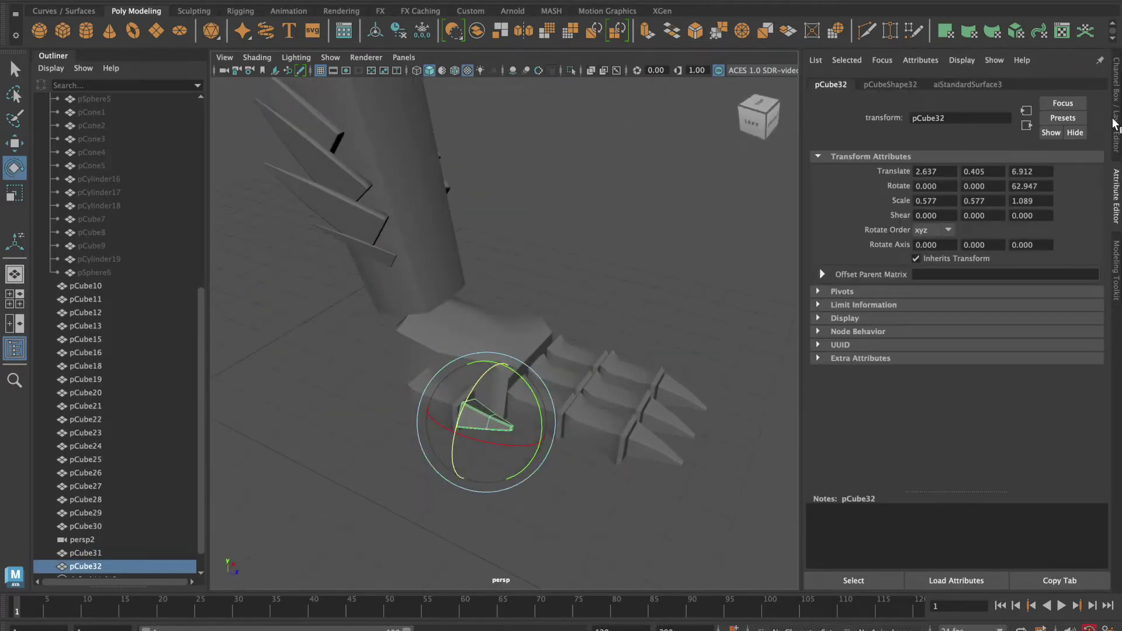
{"action": "left_click", "coordinate": [1113, 123]}
{"action": "left_click", "coordinate": [747, 344]}
{"action": "left_click_drag", "start_coordinate": [747, 344], "coordinate": [496, 406], "text": "alt"}
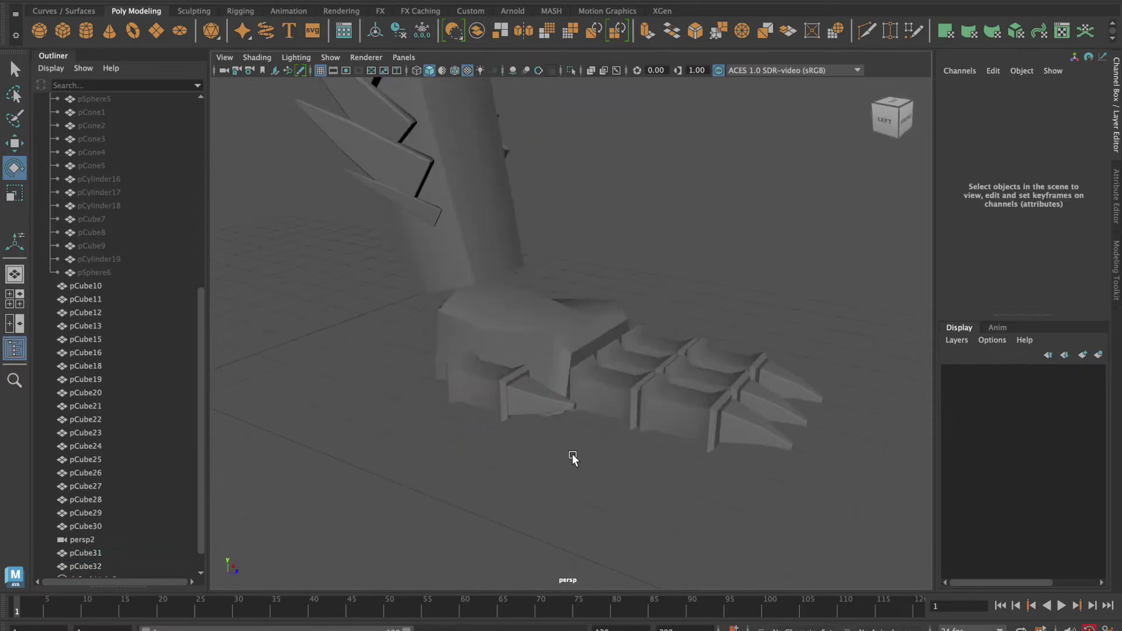
Maximize a single view and scale the new cube at the top of the leg
{"action": "left_click_drag", "start_coordinate": [622, 330], "coordinate": [661, 408], "text": "alt"}
{"action": "key", "text": "space"}
{"action": "key", "text": "space"}
{"action": "scroll", "coordinate": [672, 377], "scroll_direction": "up", "scroll_amount": 3}
{"action": "key", "text": "z"}
{"action": "key", "text": "r"}
{"action": "scroll", "coordinate": [541, 144], "scroll_direction": "up", "scroll_amount": 5}
Stretch the thigh cube taller, undo the changes, and show the four-view layout
{"action": "key", "text": "w"}
{"action": "left_click_drag", "start_coordinate": [542, 146], "coordinate": [656, 385]}
{"action": "key", "text": "ctrl+z"}
{"action": "key", "text": "ctrl+z"}
{"action": "key", "text": "ctrl+z"}
{"action": "key", "text": "ctrl+z"}
{"action": "key", "text": "ctrl+z"}
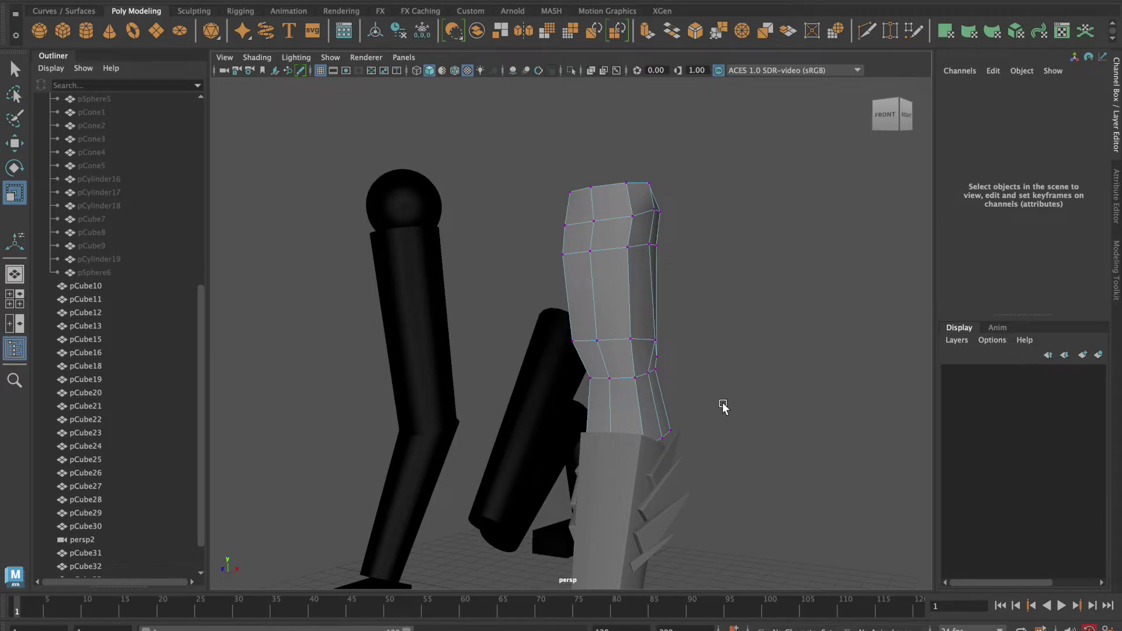
{"action": "key", "text": "ctrl+z"}
{"action": "key", "text": "ctrl+z"}
{"action": "key", "text": "ctrl+z"}
{"action": "key", "text": "ctrl+z"}
{"action": "key", "text": "ctrl+z"}
{"action": "key", "text": "ctrl+z"}
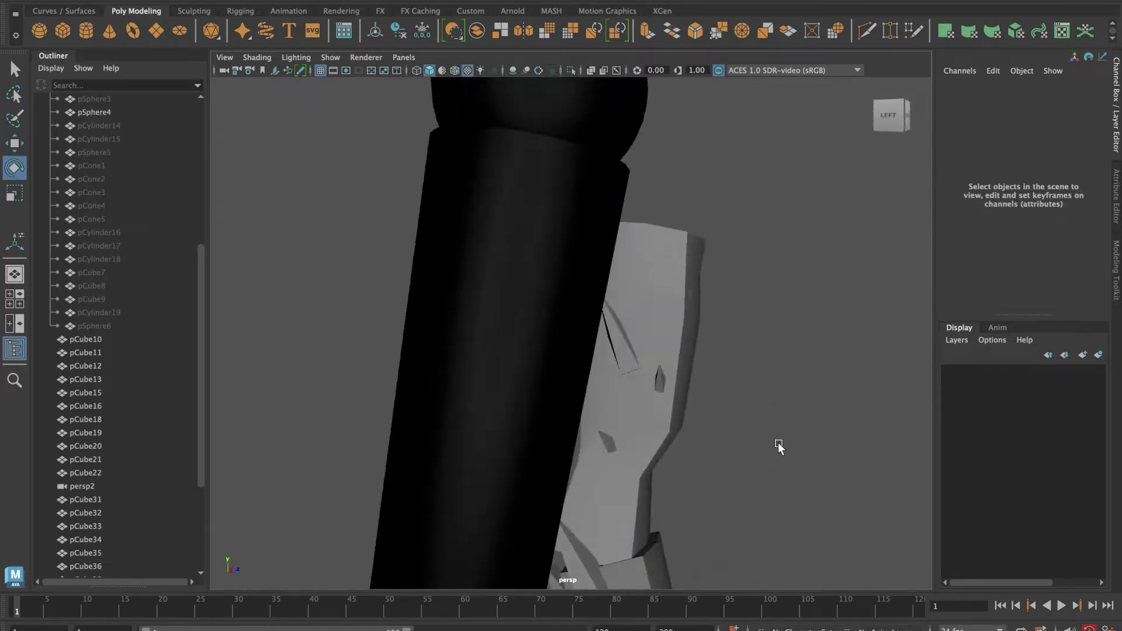
{"action": "key", "text": "space"}
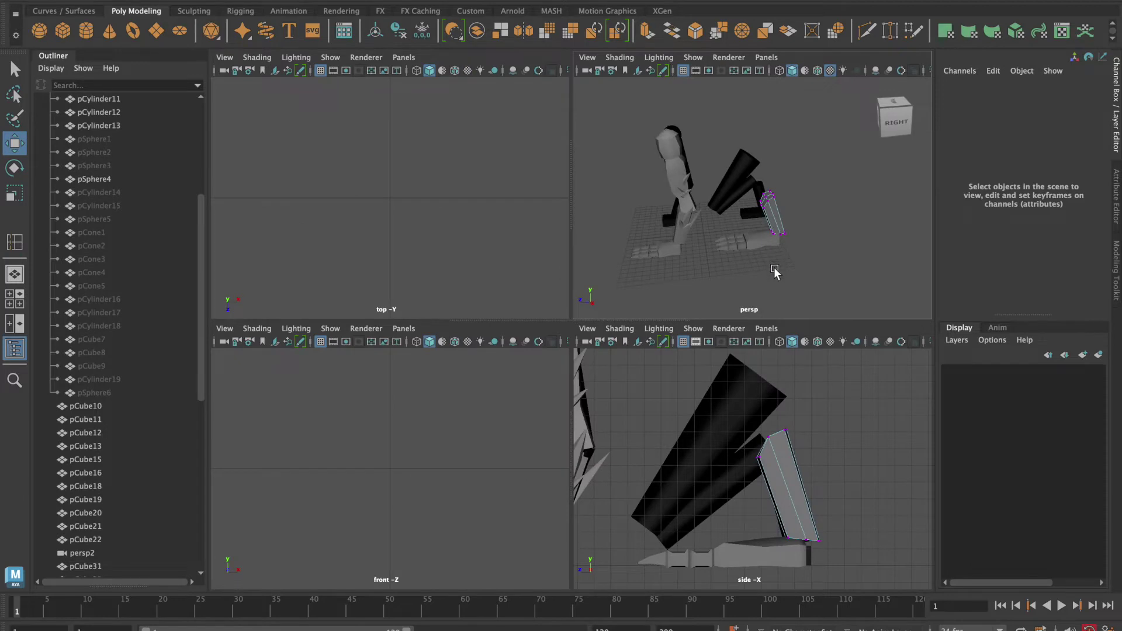
Insert an edge loop on thigh plate pCube60 and select its top vertices
{"action": "key", "text": "ctrl+z"}
{"action": "key", "text": "ctrl+z"}
{"action": "key", "text": "ctrl+z"}
{"action": "mouse_move", "coordinate": [737, 212]}
{"action": "left_mouse_down", "text": "alt"}
{"action": "mouse_move", "coordinate": [660, 233]}
{"action": "mouse_move", "coordinate": [702, 184]}
{"action": "mouse_move", "coordinate": [761, 223]}
{"action": "left_mouse_up", "text": "alt"}
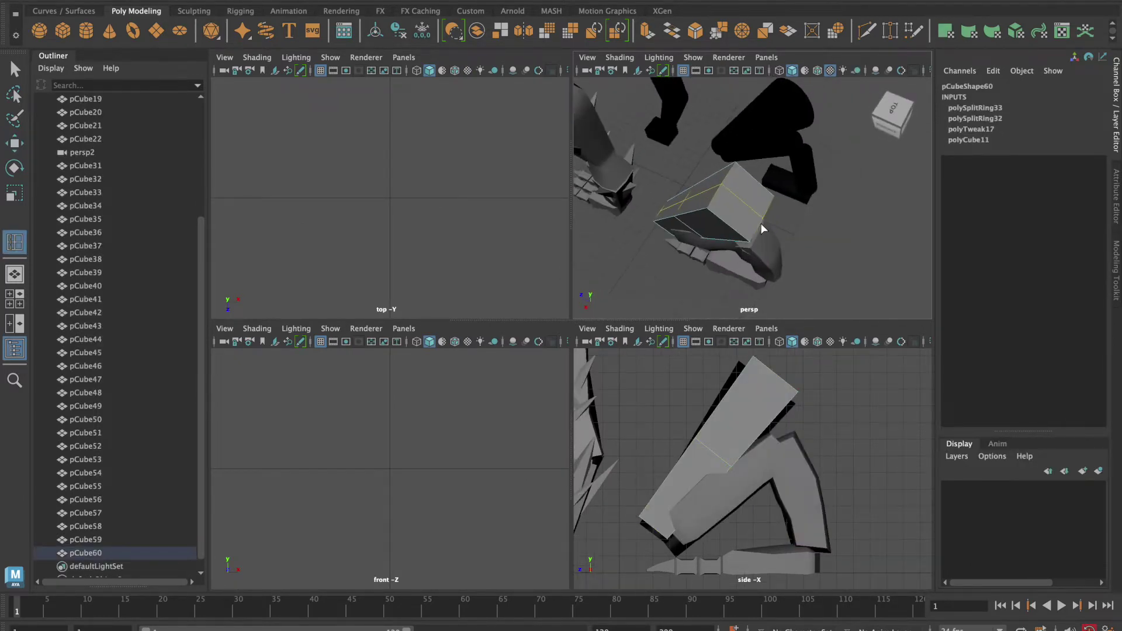
{"action": "mouse_move", "coordinate": [717, 255]}
{"action": "left_mouse_down", "text": "alt"}
{"action": "mouse_move", "coordinate": [750, 175]}
{"action": "mouse_move", "coordinate": [719, 215]}
{"action": "mouse_move", "coordinate": [729, 215]}
{"action": "mouse_move", "coordinate": [715, 261]}
{"action": "mouse_move", "coordinate": [718, 197]}
{"action": "left_mouse_up", "text": "alt"}
{"action": "left_click", "coordinate": [735, 193], "text": "ctrl"}
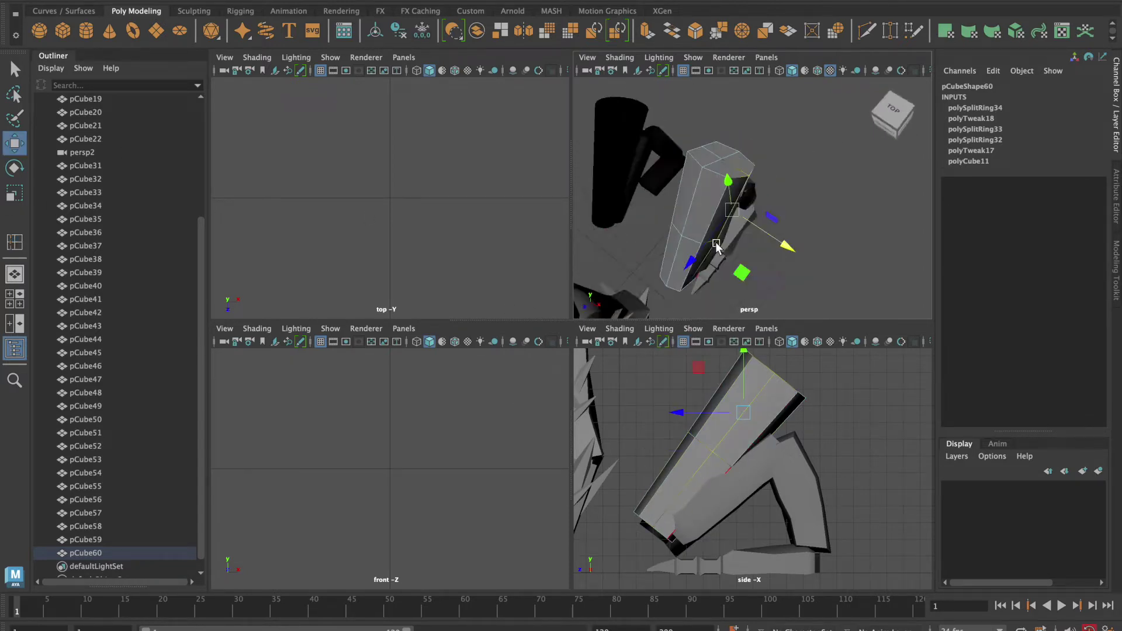
{"action": "mouse_move", "coordinate": [748, 231]}
{"action": "left_mouse_down", "text": "alt"}
{"action": "mouse_move", "coordinate": [688, 199]}
{"action": "mouse_move", "coordinate": [776, 187]}
{"action": "mouse_move", "coordinate": [778, 213]}
{"action": "left_mouse_up", "text": "alt"}
{"action": "left_click", "coordinate": [719, 210]}
{"action": "mouse_move", "coordinate": [730, 169]}
{"action": "left_mouse_down"}
{"action": "mouse_move", "coordinate": [834, 239]}
{"action": "mouse_move", "coordinate": [788, 234]}
{"action": "left_mouse_up"}
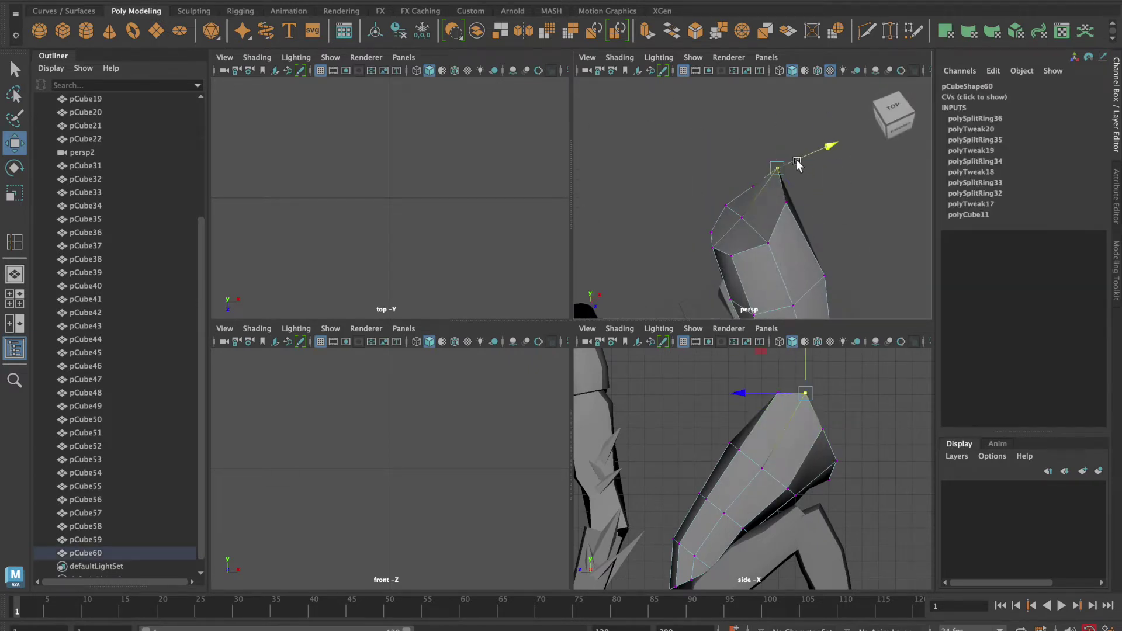
{"action": "left_click", "coordinate": [788, 234]}
Maximize the view, select head plate pCube74, and undo back to the earlier vertex edit
{"action": "key", "text": "space"}
{"action": "left_click", "coordinate": [441, 444]}
{"action": "left_click_drag", "start_coordinate": [440, 443], "coordinate": [440, 502], "text": "alt"}
{"action": "key", "text": "ctrl+z"}
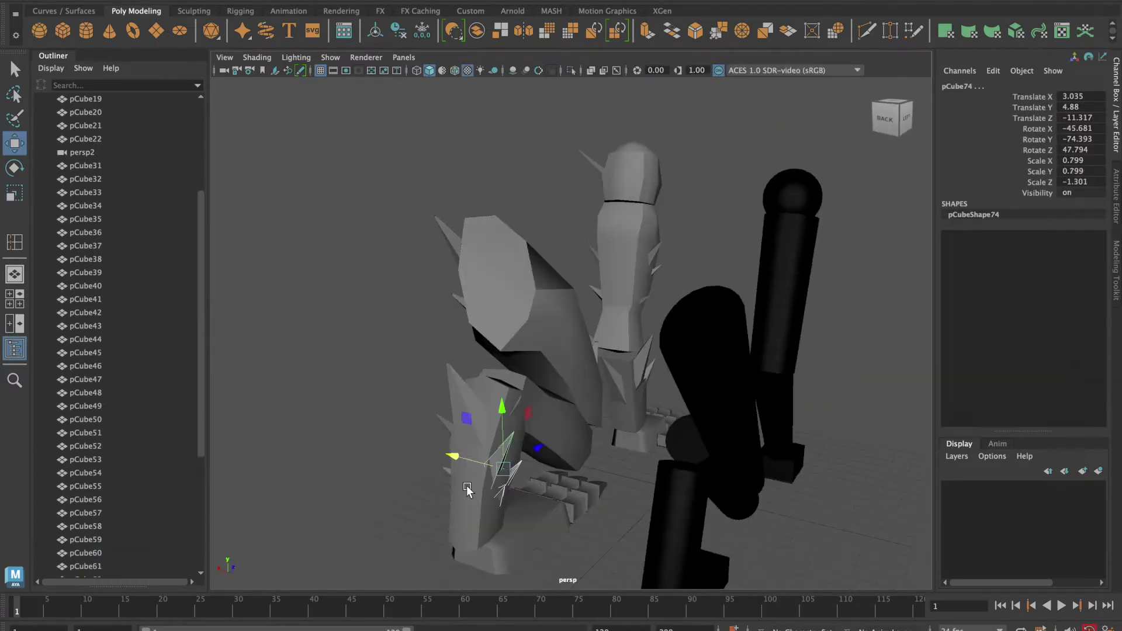
{"action": "key", "text": "ctrl+z"}
{"action": "key", "text": "ctrl+z"}
{"action": "key", "text": "ctrl+z"}
{"action": "key", "text": "ctrl+z"}
{"action": "key", "text": "ctrl+z"}
{"action": "key", "text": "ctrl+z"}
{"action": "key", "text": "ctrl+z"}
{"action": "key", "text": "ctrl+z"}
{"action": "key", "text": "ctrl+z"}
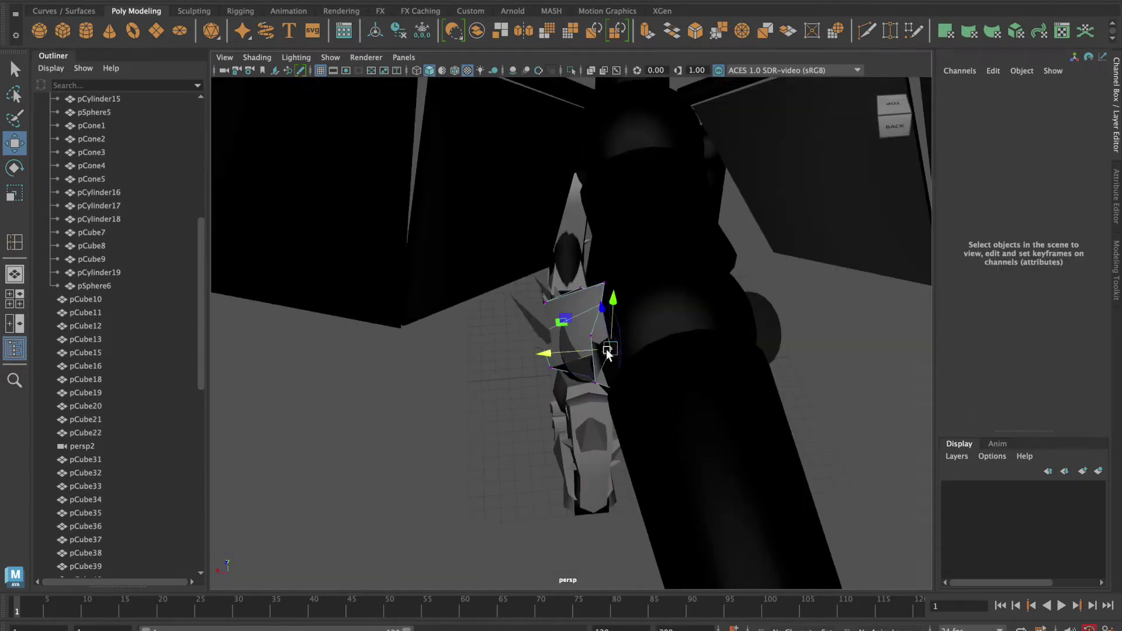
{"action": "key", "text": "ctrl+z"}
{"action": "key", "text": "ctrl+z"}
{"action": "key", "text": "ctrl+z"}
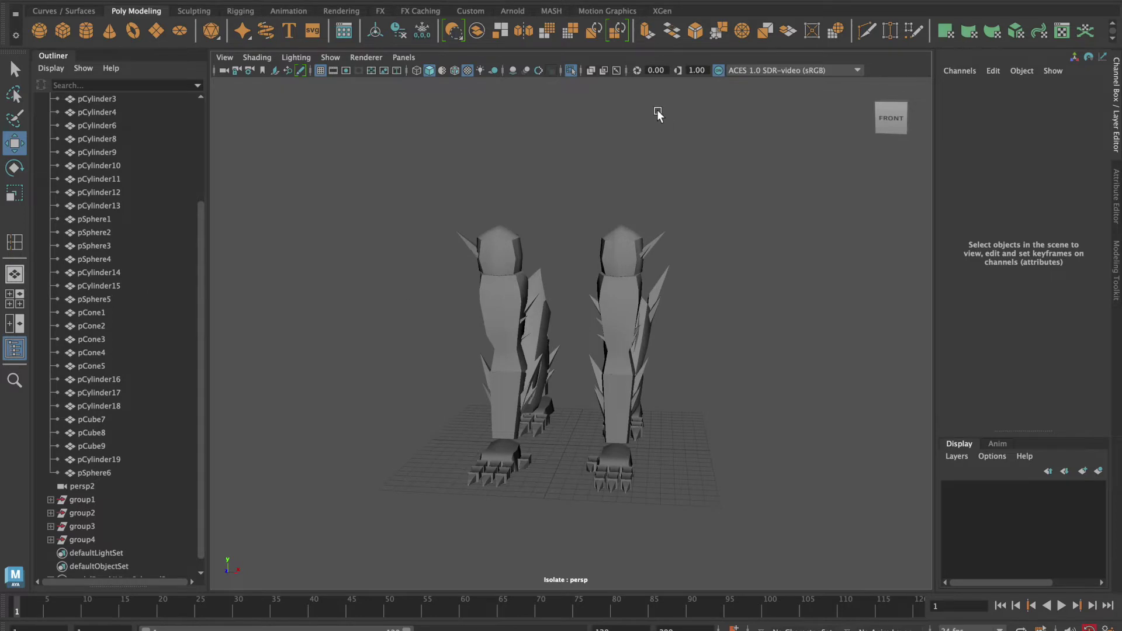
Undo back to the armor selection and toggle between four-view and maximized perspective
{"action": "key", "text": "space"}
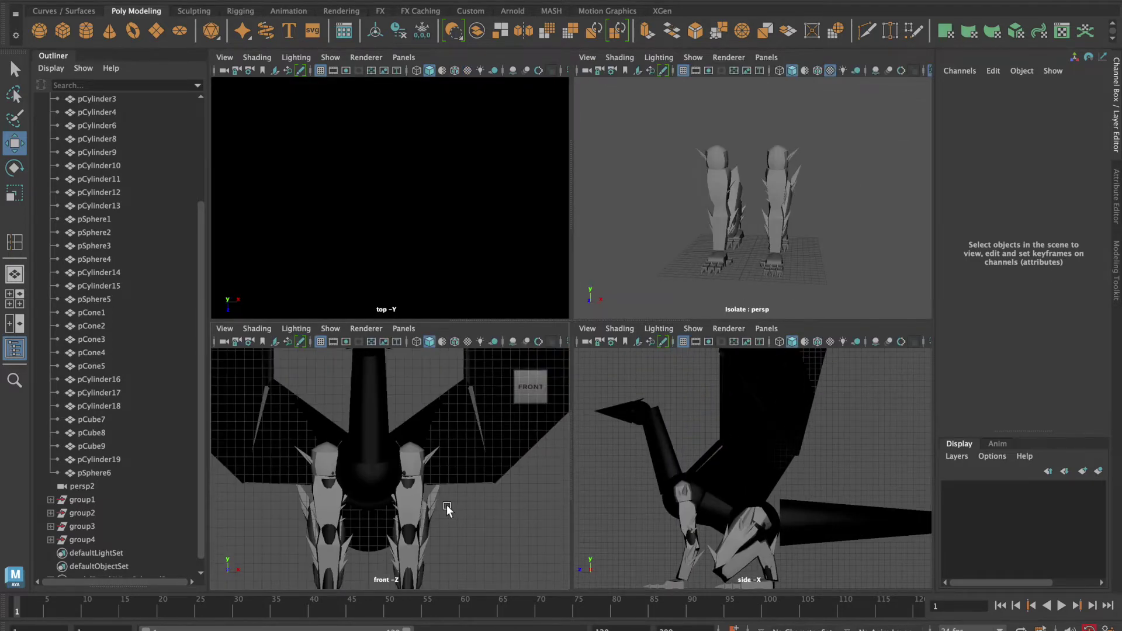
{"action": "key", "text": "ctrl+z"}
{"action": "key", "text": "ctrl+z"}
{"action": "key", "text": "ctrl+z"}
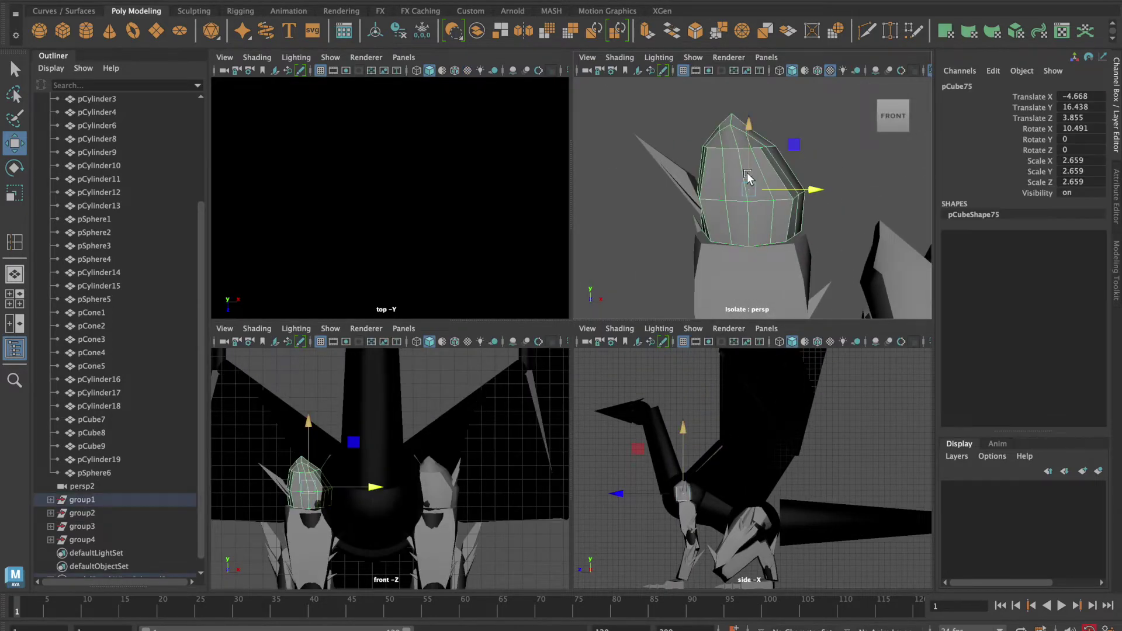
{"action": "left_click", "coordinate": [633, 193]}
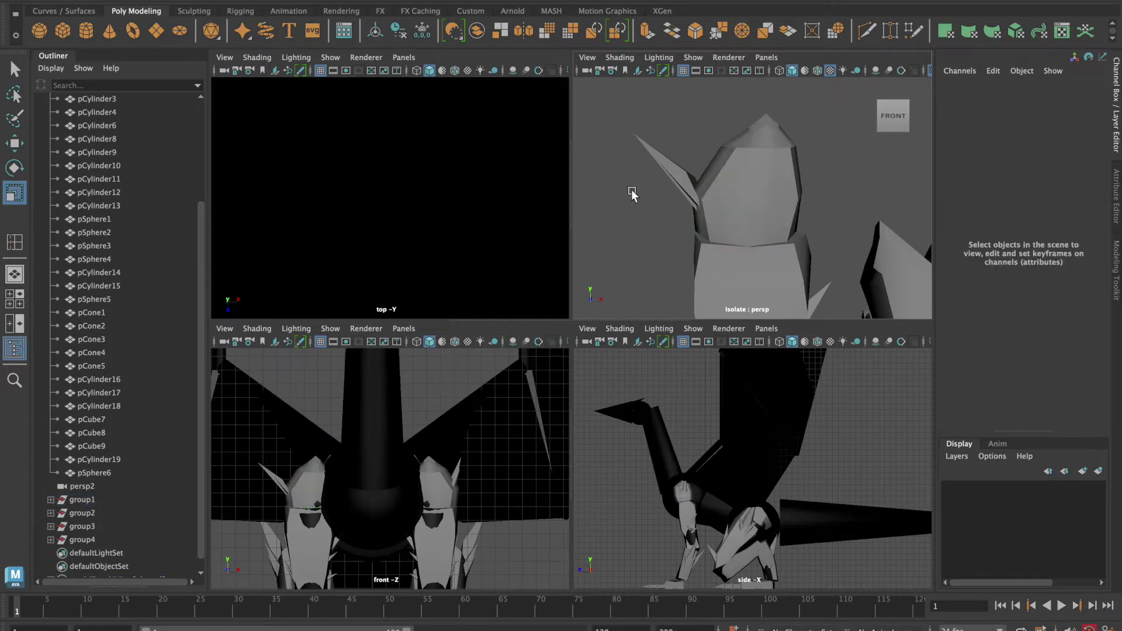
{"action": "key", "text": "space"}
{"action": "key", "text": "w"}
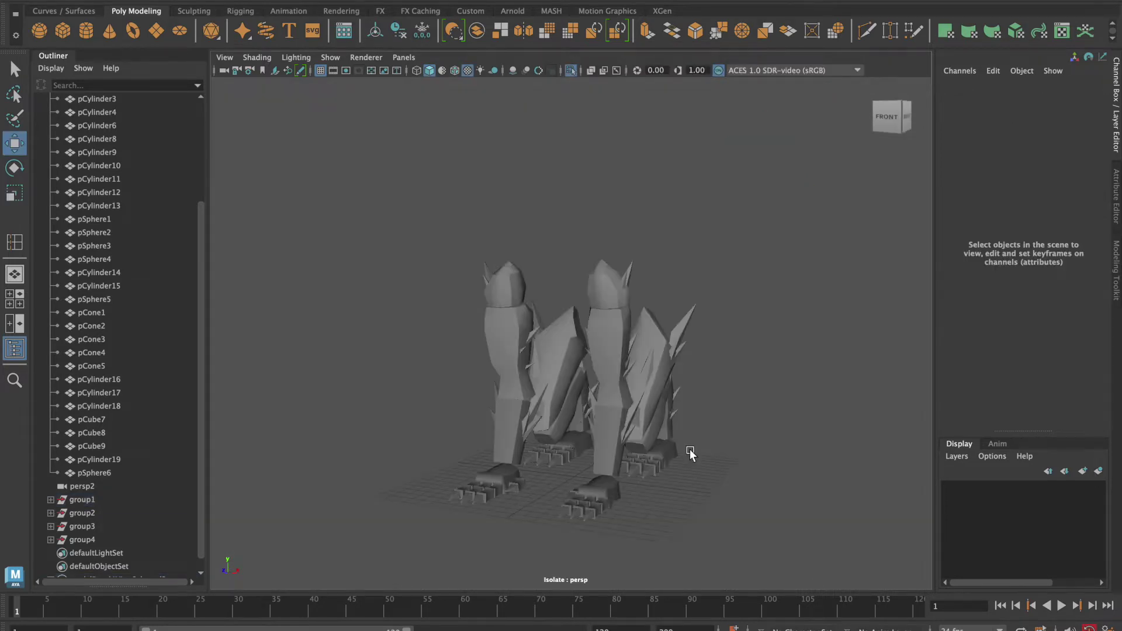
{"action": "key", "text": "ctrl+z"}
{"action": "key", "text": "space"}
Frame the chest box and insert two vertical edge loops through it
{"action": "key", "text": "r"}
{"action": "key", "text": "f"}
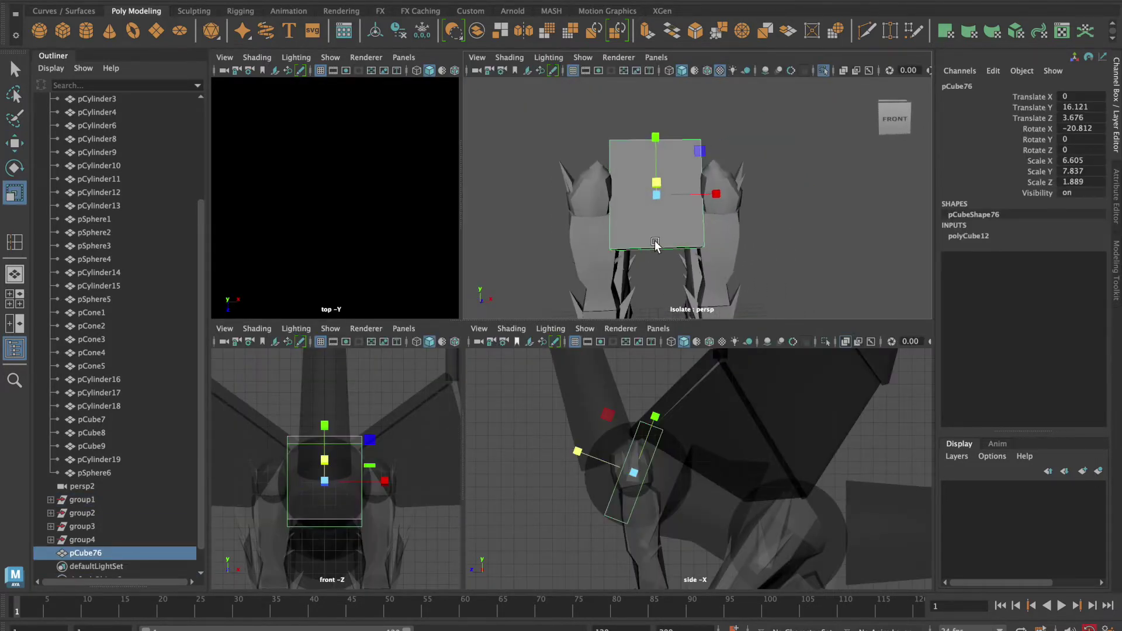
{"action": "right_click_drag", "start_coordinate": [655, 245], "coordinate": [657, 205]}
{"action": "left_click", "coordinate": [304, 0]}
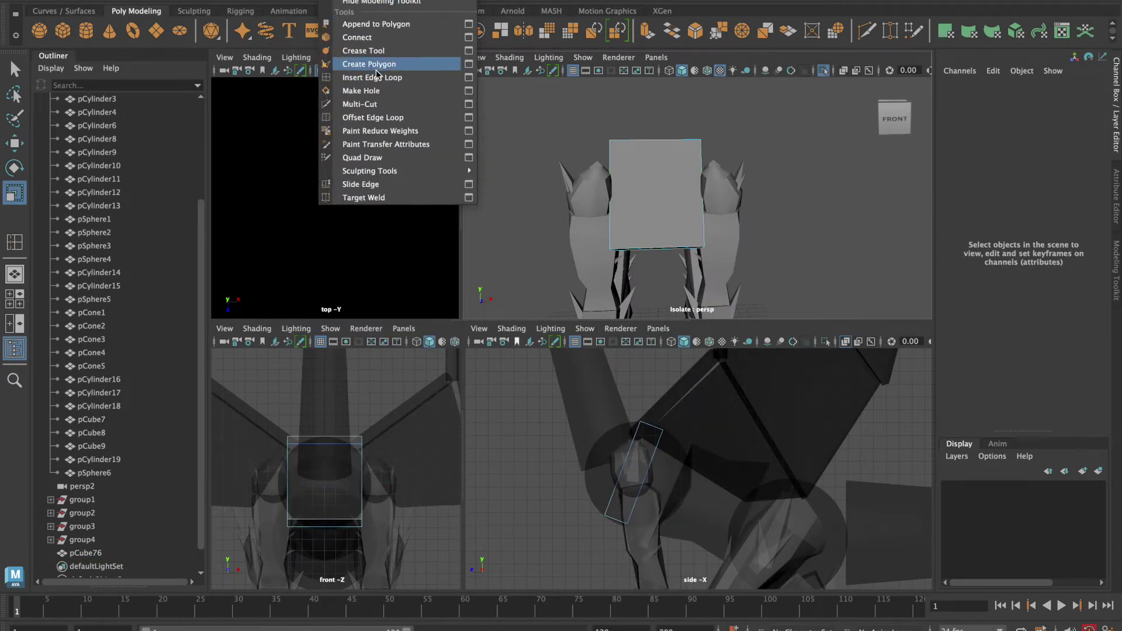
{"action": "left_click", "coordinate": [377, 77]}
{"action": "left_click", "coordinate": [632, 139]}
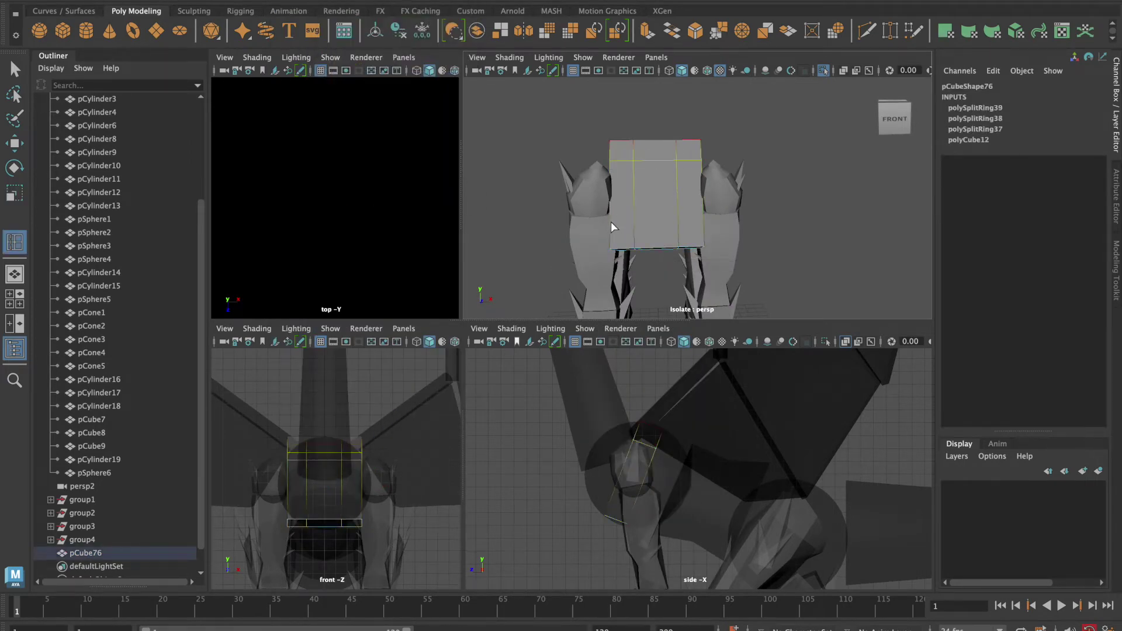
{"action": "left_click", "coordinate": [653, 141]}
Move the box's corner vertices to round it into a curved shield plate
{"action": "right_click", "coordinate": [641, 191]}
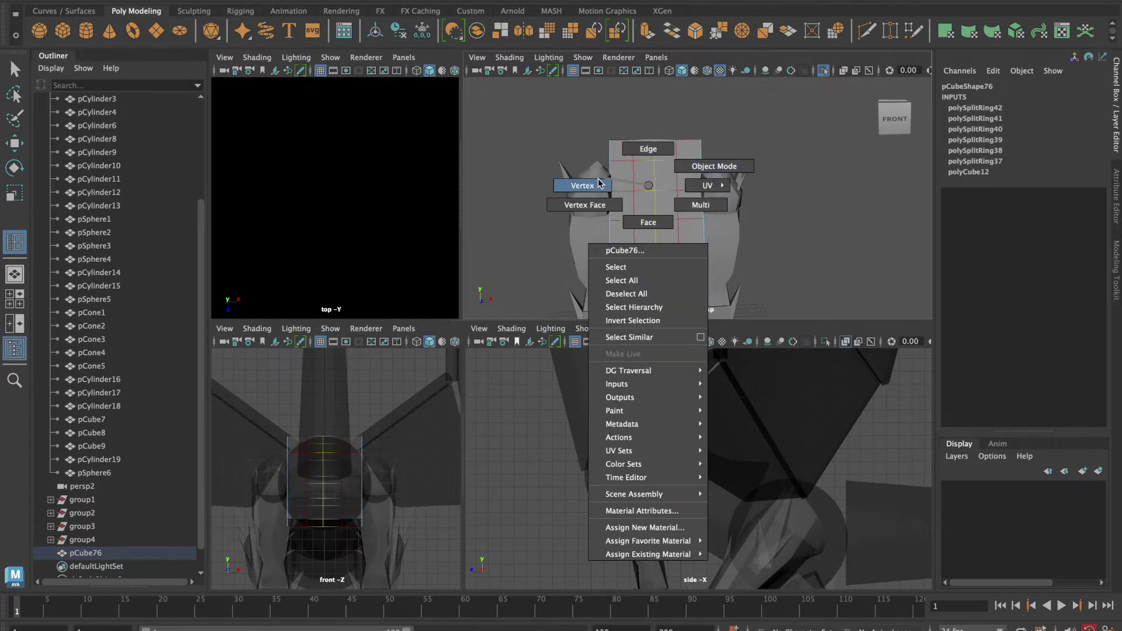
{"action": "right_click_drag", "start_coordinate": [639, 154], "coordinate": [613, 149]}
{"action": "key", "text": "w"}
{"action": "left_click_drag", "start_coordinate": [606, 133], "coordinate": [613, 147]}
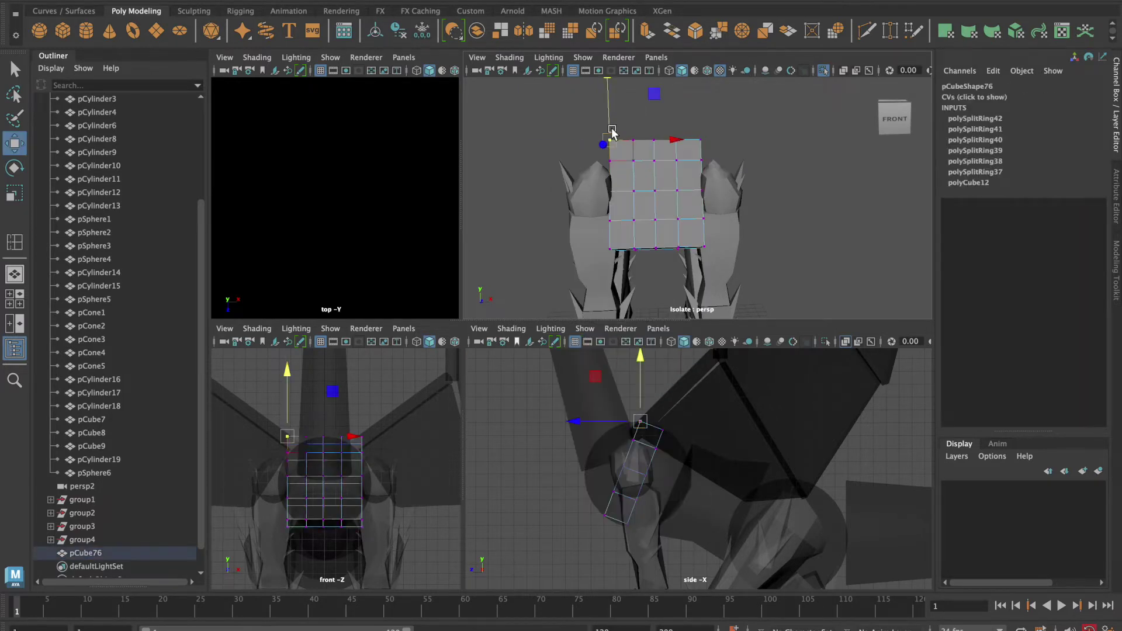
{"action": "key", "text": "q"}
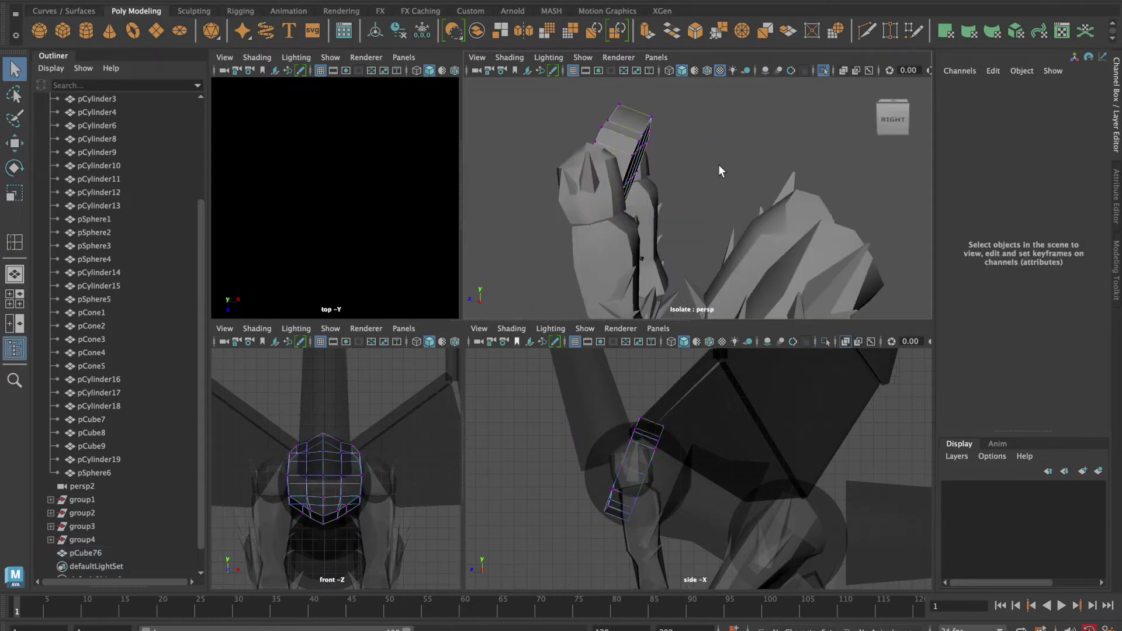
{"action": "mouse_move", "coordinate": [650, 197]}
{"action": "left_mouse_down", "text": "alt"}
{"action": "mouse_move", "coordinate": [640, 185]}
{"action": "mouse_move", "coordinate": [771, 150]}
{"action": "mouse_move", "coordinate": [730, 195]}
{"action": "mouse_move", "coordinate": [671, 181]}
{"action": "left_mouse_up", "text": "alt"}
{"action": "key", "text": "Delete"}
Scale the rounded chest plate and duplicate it with Ctrl+D
{"action": "left_click", "coordinate": [668, 172]}
{"action": "key", "text": "r"}
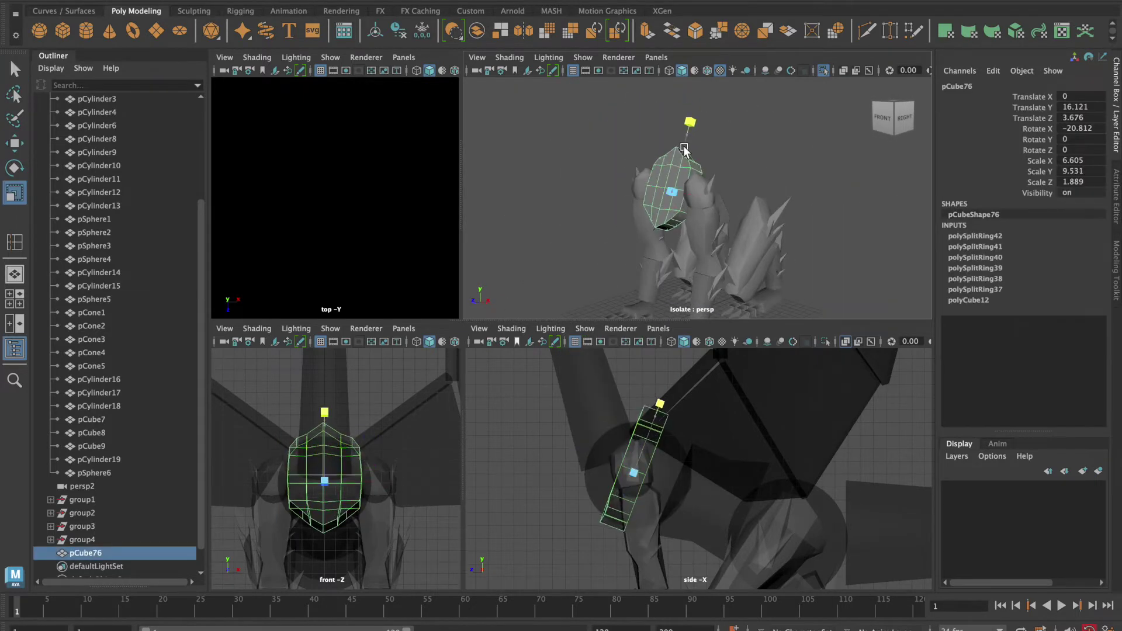
{"action": "key", "text": "ctrl+d"}
{"action": "mouse_move", "coordinate": [768, 233]}
{"action": "left_mouse_down", "text": "alt"}
{"action": "mouse_move", "coordinate": [692, 154]}
{"action": "mouse_move", "coordinate": [646, 225]}
{"action": "mouse_move", "coordinate": [663, 184]}
{"action": "left_mouse_up", "text": "alt"}
{"action": "right_click", "coordinate": [691, 153]}
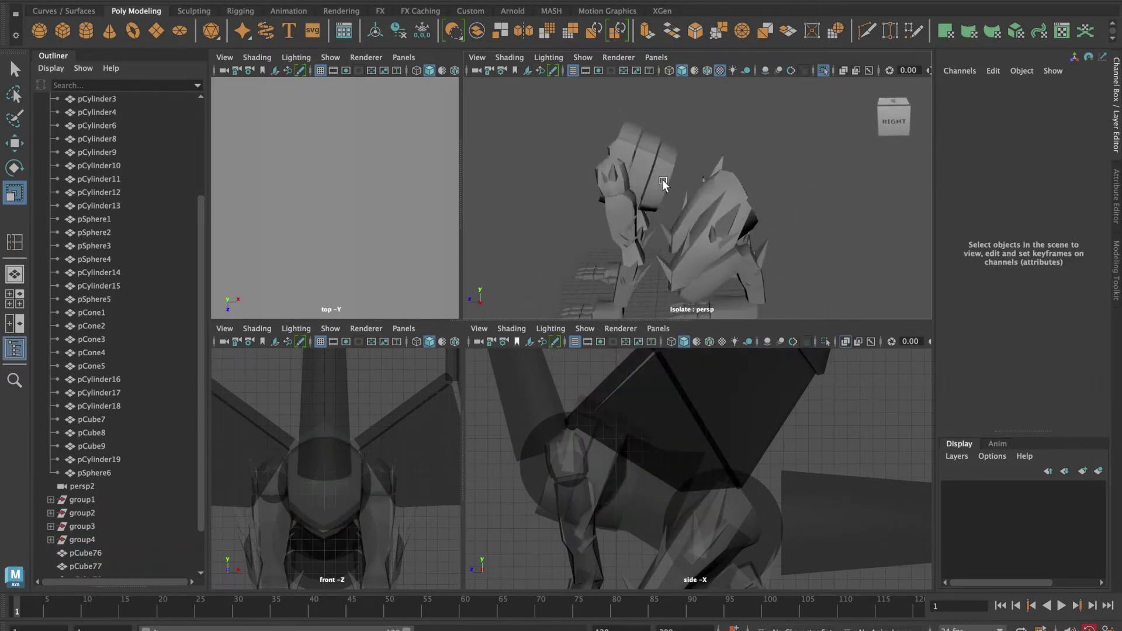
Move a plate copy back along the body and add a horizontal edge loop to it
{"action": "left_click", "coordinate": [663, 184]}
{"action": "left_click_drag", "start_coordinate": [608, 483], "coordinate": [625, 487]}
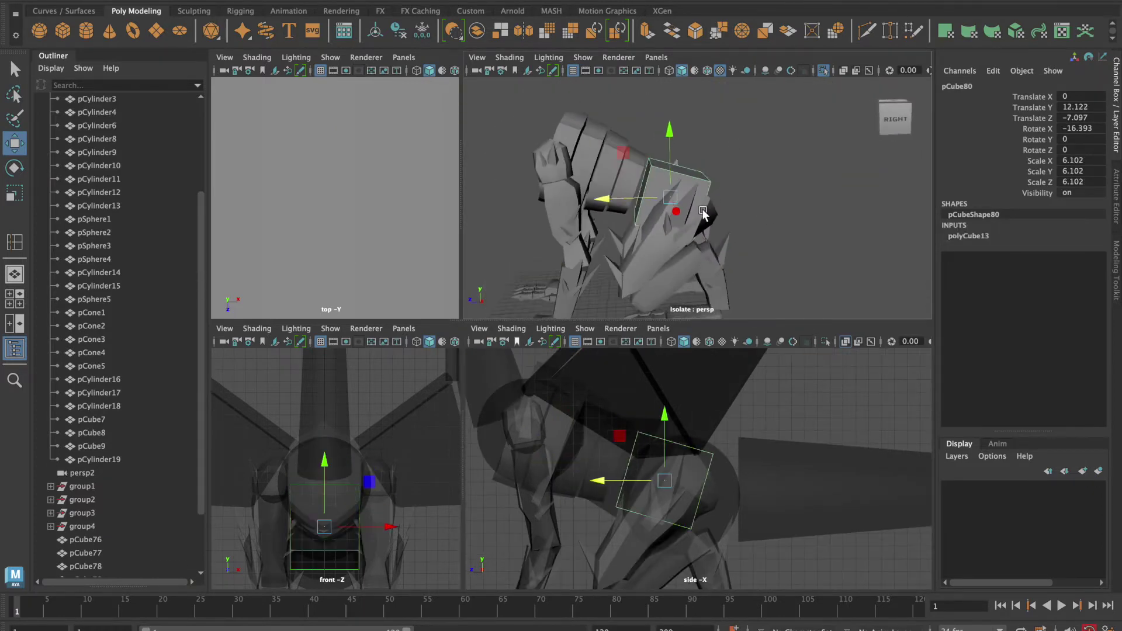
{"action": "mouse_move", "coordinate": [701, 181]}
{"action": "left_mouse_down", "text": "alt"}
{"action": "mouse_move", "coordinate": [731, 212]}
{"action": "mouse_move", "coordinate": [721, 223]}
{"action": "mouse_move", "coordinate": [731, 256]}
{"action": "left_mouse_up", "text": "alt"}
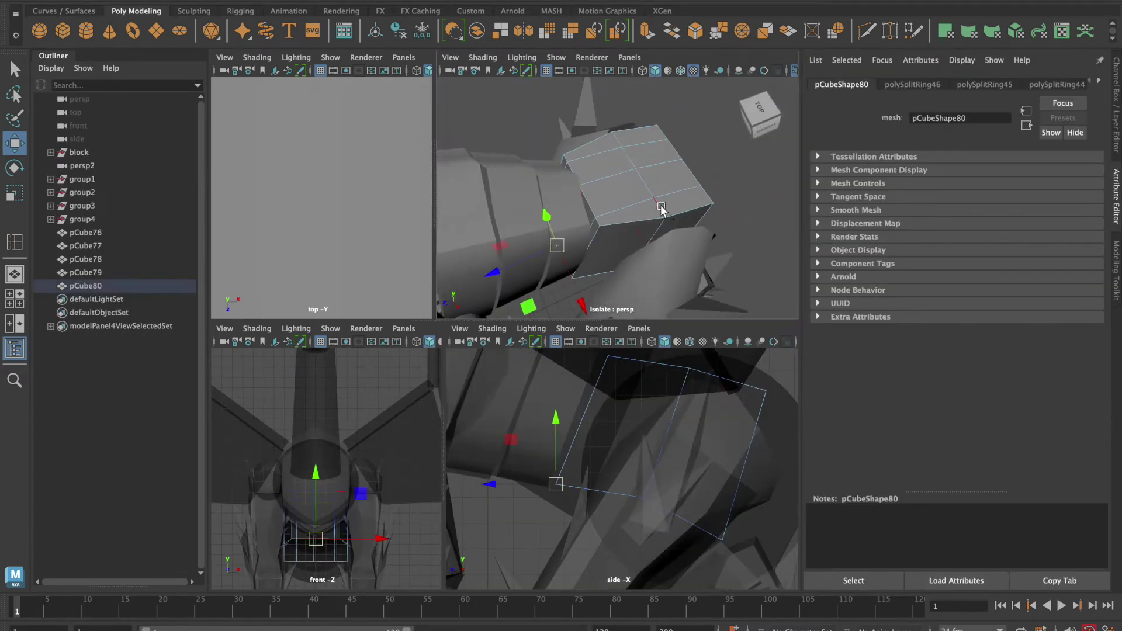
{"action": "mouse_move", "coordinate": [654, 251]}
{"action": "left_mouse_down", "text": "alt"}
{"action": "mouse_move", "coordinate": [555, 279]}
{"action": "mouse_move", "coordinate": [579, 274]}
{"action": "left_mouse_up", "text": "alt"}
{"action": "left_click", "coordinate": [610, 230]}
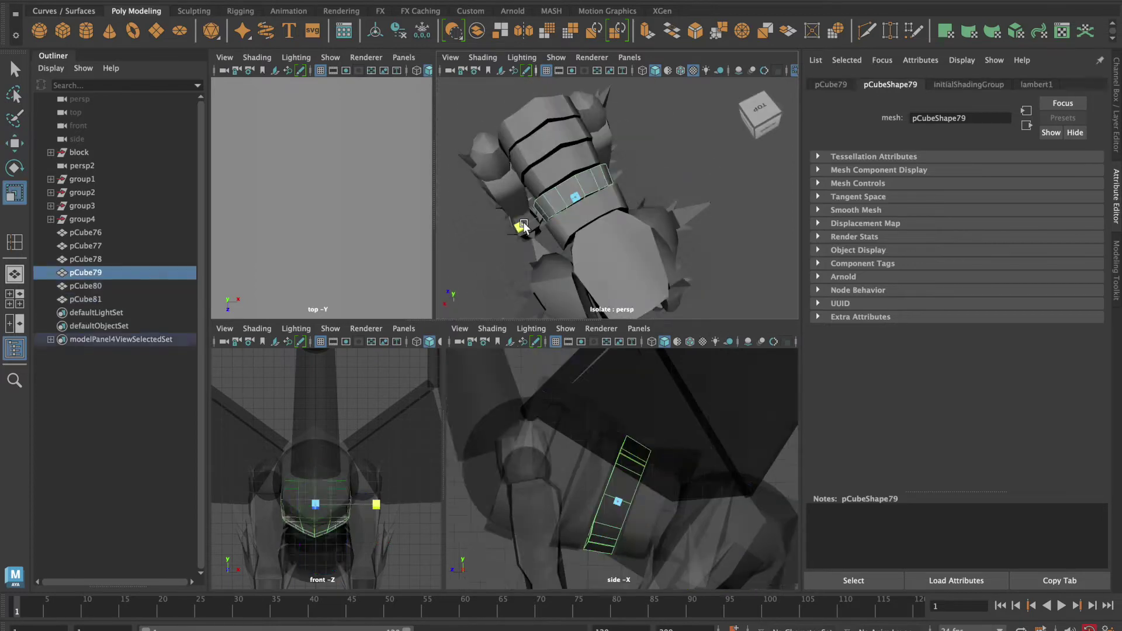
{"action": "left_click_drag", "start_coordinate": [523, 227], "coordinate": [610, 212], "text": "alt"}
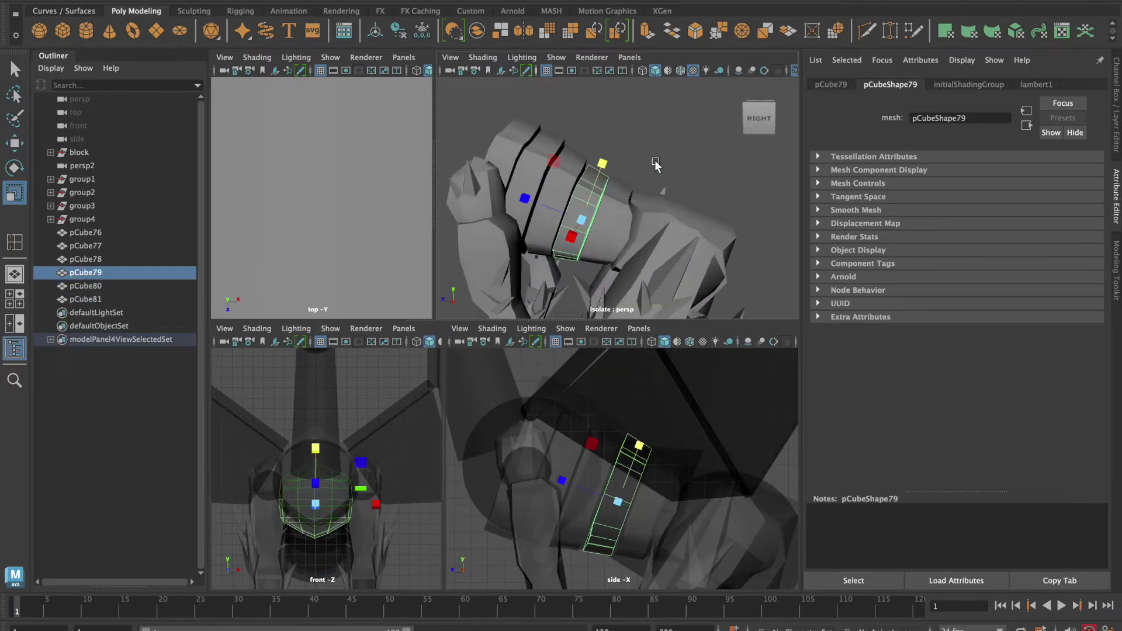
Select the next armor bands and the short rounded segments at the rear
{"action": "left_click", "coordinate": [655, 166]}
{"action": "left_click", "coordinate": [523, 243]}
{"action": "mouse_move", "coordinate": [655, 165]}
{"action": "left_mouse_down", "text": "alt"}
{"action": "mouse_move", "coordinate": [523, 244]}
{"action": "mouse_move", "coordinate": [529, 231]}
{"action": "left_mouse_up", "text": "alt"}
{"action": "left_click", "coordinate": [505, 244]}
{"action": "left_click", "coordinate": [509, 211]}
{"action": "middle_click_drag", "start_coordinate": [666, 443], "coordinate": [692, 444], "text": "alt"}
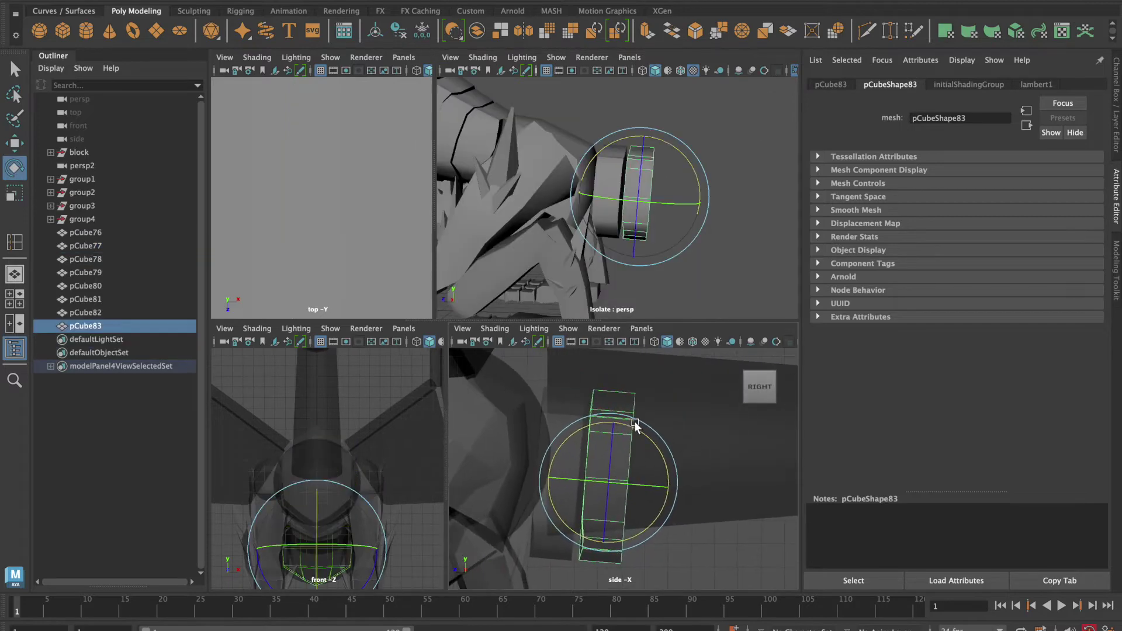
{"action": "left_click", "coordinate": [584, 434]}
{"action": "left_click", "coordinate": [630, 431]}
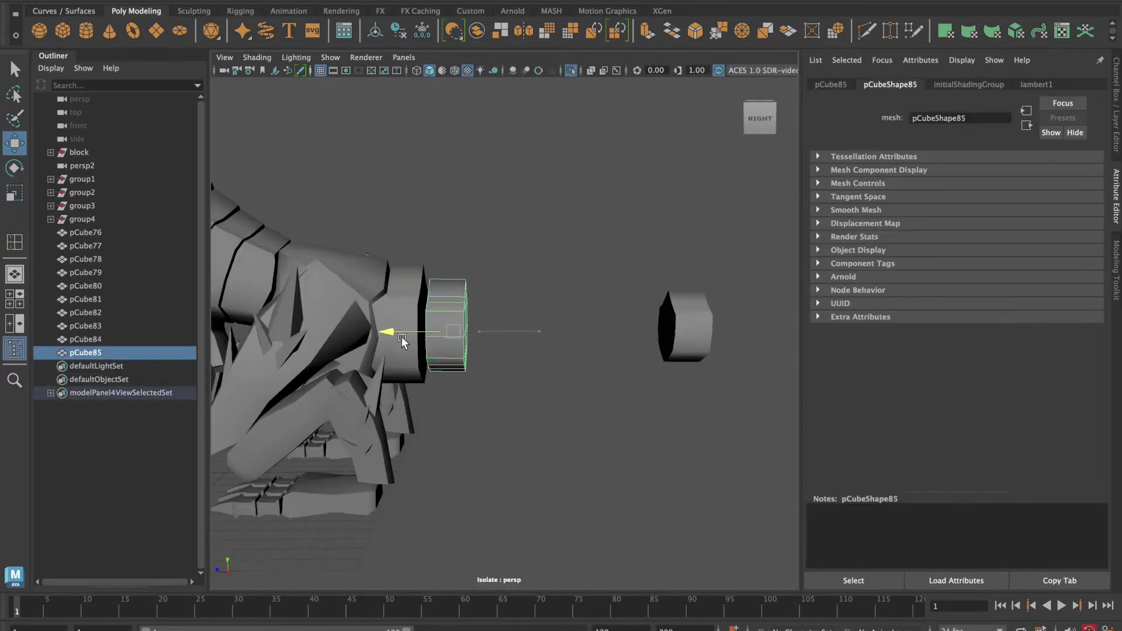
Duplicate the rear segment repeatedly, moving and shrinking copies into a tapering tail (pCube84–pCube99)
{"action": "left_click_drag", "start_coordinate": [402, 338], "coordinate": [513, 375], "text": "alt"}
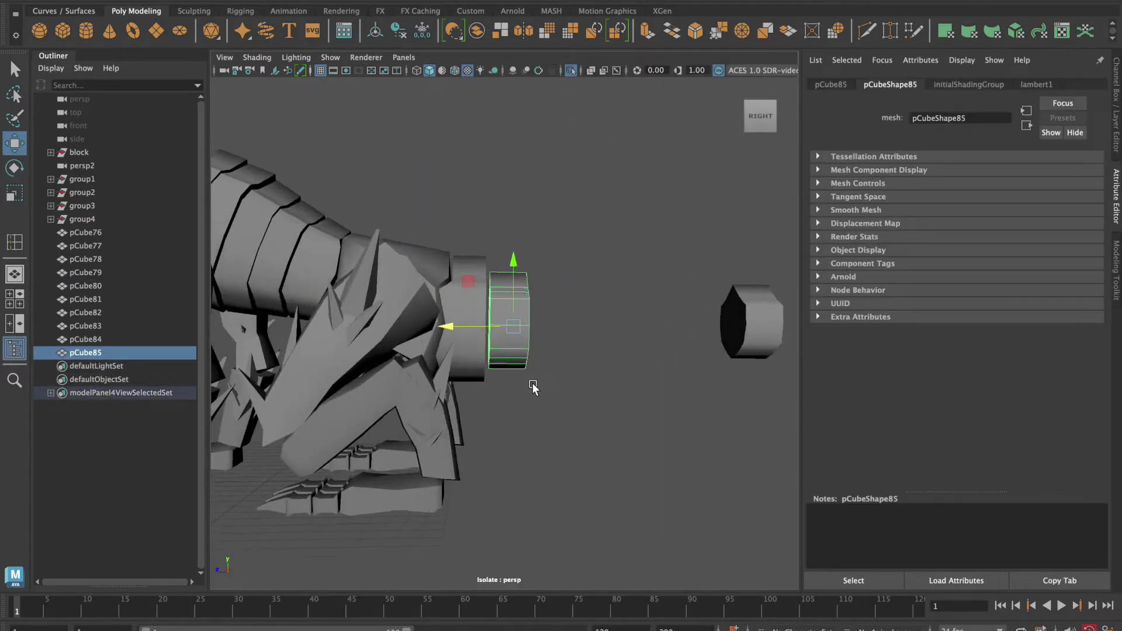
{"action": "mouse_move", "coordinate": [446, 325]}
{"action": "left_mouse_down", "text": "alt"}
{"action": "mouse_move", "coordinate": [412, 390]}
{"action": "mouse_move", "coordinate": [396, 331]}
{"action": "left_mouse_up", "text": "alt"}
{"action": "key", "text": "bracketleft"}
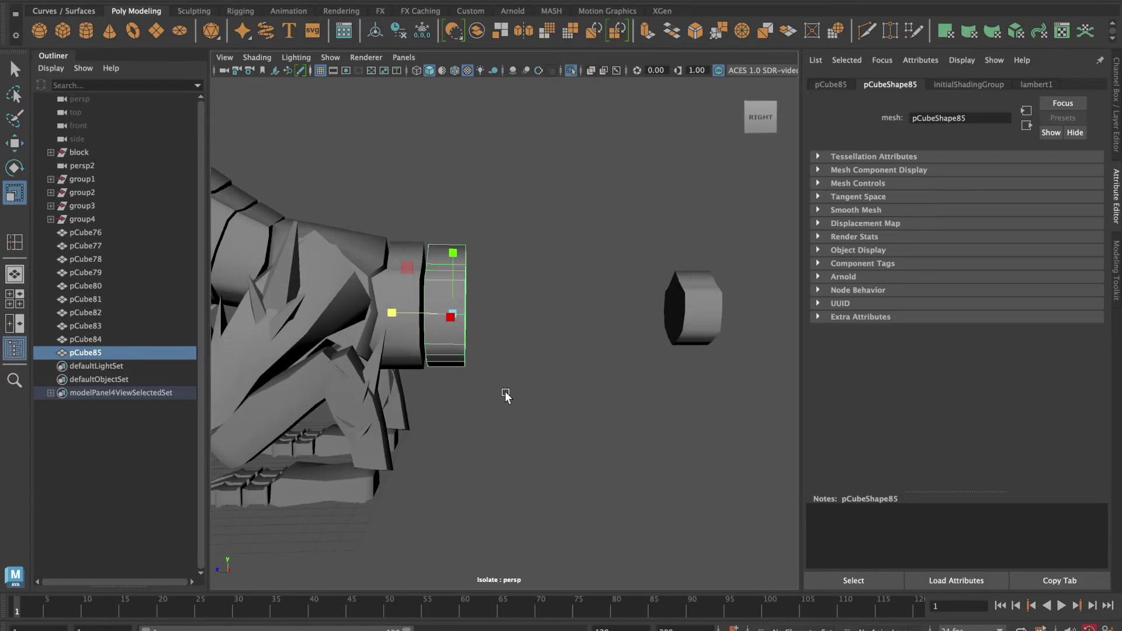
{"action": "key", "text": "ctrl+d"}
{"action": "key", "text": "w"}
{"action": "left_click_drag", "start_coordinate": [394, 317], "coordinate": [437, 317]}
{"action": "key", "text": "r"}
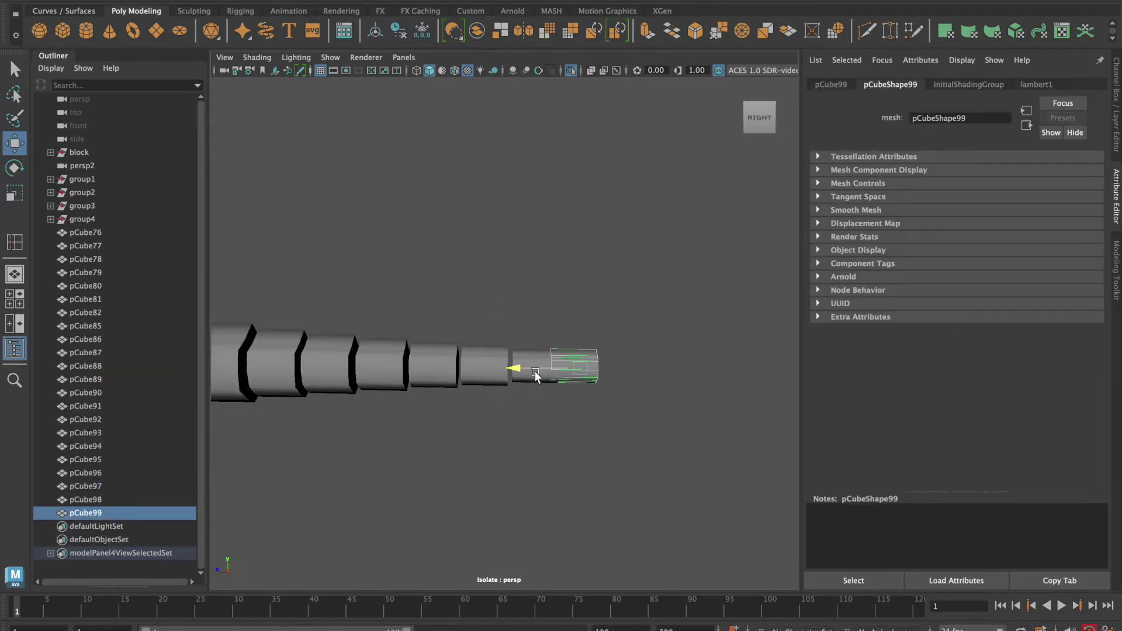
{"action": "left_click", "coordinate": [550, 403]}
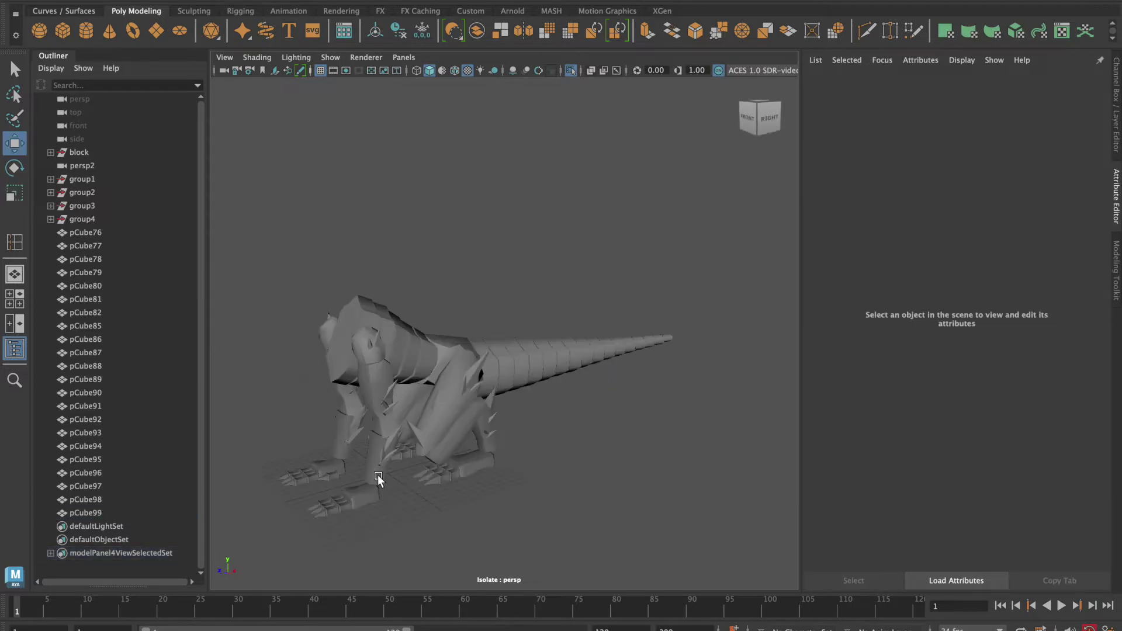
{"action": "mouse_move", "coordinate": [377, 474]}
{"action": "left_mouse_down", "text": "alt"}
{"action": "mouse_move", "coordinate": [451, 502]}
{"action": "mouse_move", "coordinate": [441, 506]}
{"action": "left_mouse_up", "text": "alt"}
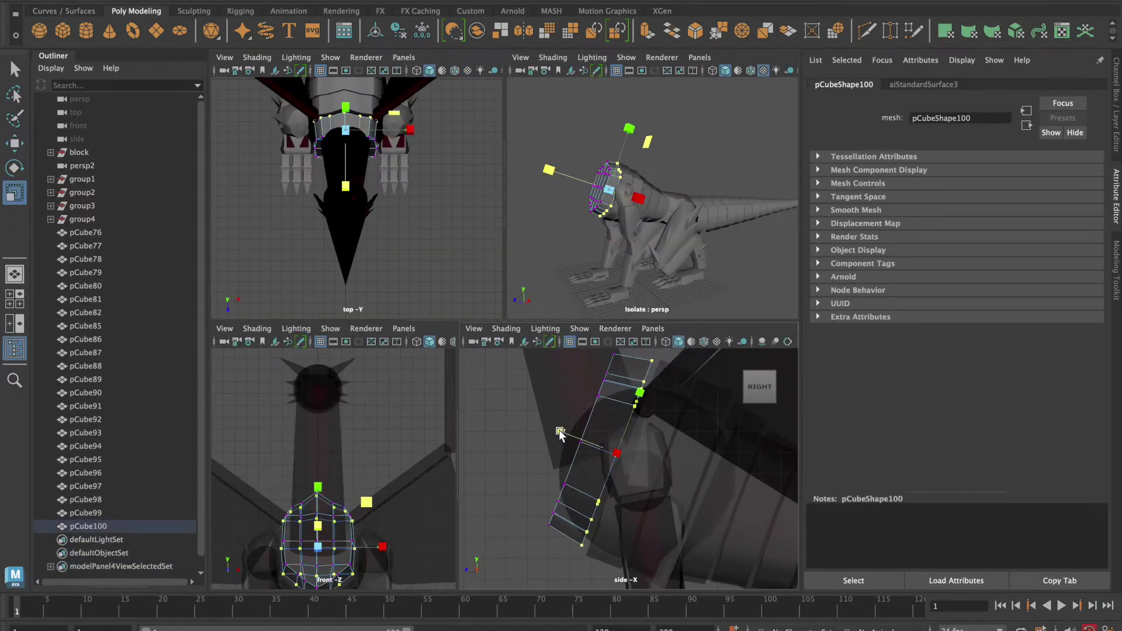
Delete an unwanted box from the dragon scene
{"action": "middle_click_drag", "start_coordinate": [560, 432], "coordinate": [564, 508], "text": "alt"}
{"action": "left_click", "coordinate": [566, 509]}
{"action": "left_click_drag", "start_coordinate": [566, 509], "coordinate": [589, 519], "text": "alt"}
{"action": "mouse_move", "coordinate": [584, 211]}
{"action": "left_mouse_down", "text": "alt"}
{"action": "mouse_move", "coordinate": [593, 202]}
{"action": "mouse_move", "coordinate": [689, 291]}
{"action": "left_mouse_up", "text": "alt"}
{"action": "key", "text": "Delete"}
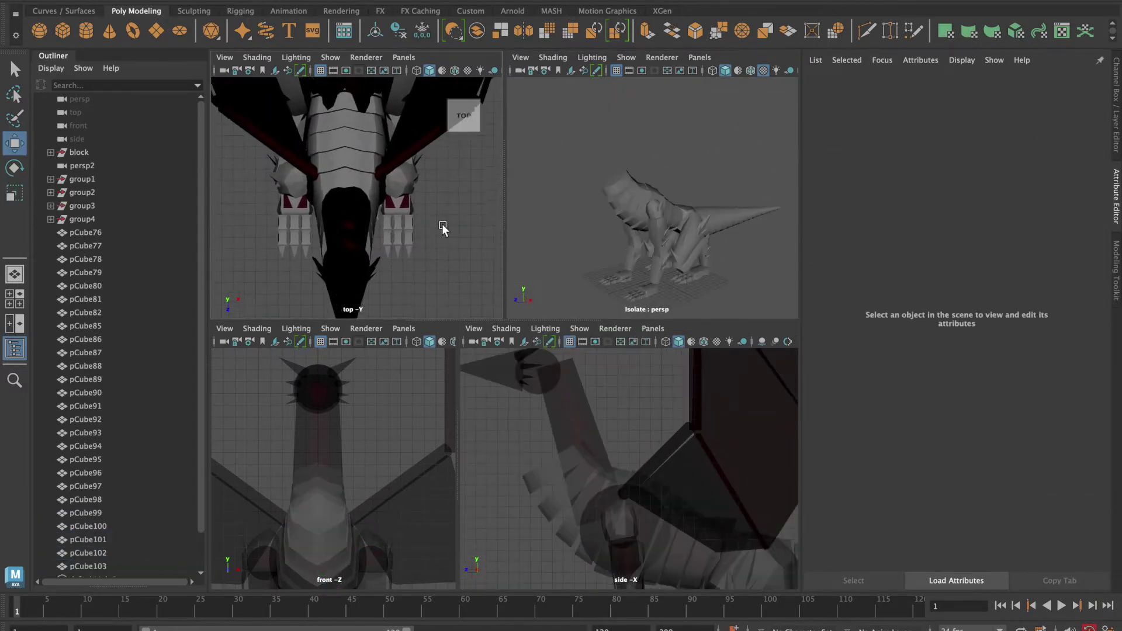
Select the new block at the top of the neck and reposition it near the head
{"action": "left_click", "coordinate": [576, 485]}
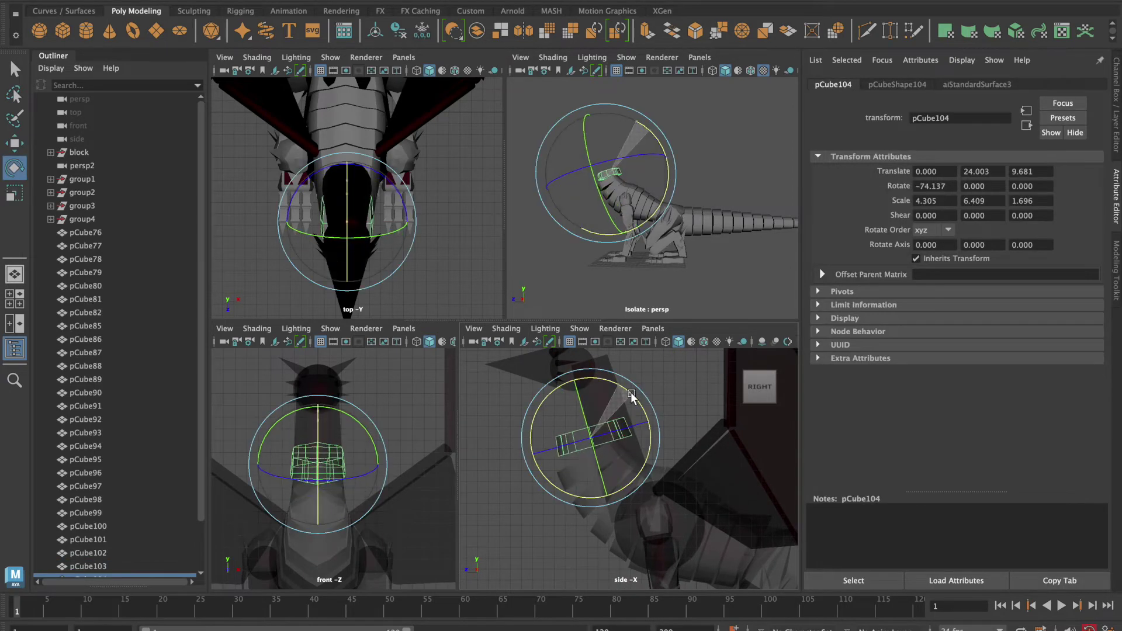
{"action": "scroll", "coordinate": [685, 258], "scroll_direction": "up", "scroll_amount": 3}
{"action": "scroll", "coordinate": [678, 255], "scroll_direction": "up", "scroll_amount": 4}
{"action": "mouse_move", "coordinate": [672, 254]}
{"action": "left_mouse_down", "text": "alt"}
{"action": "mouse_move", "coordinate": [703, 256]}
{"action": "mouse_move", "coordinate": [654, 250]}
{"action": "mouse_move", "coordinate": [657, 199]}
{"action": "left_mouse_up", "text": "alt"}
{"action": "left_click", "coordinate": [646, 470]}
{"action": "key", "text": "e"}
{"action": "key", "text": "w"}
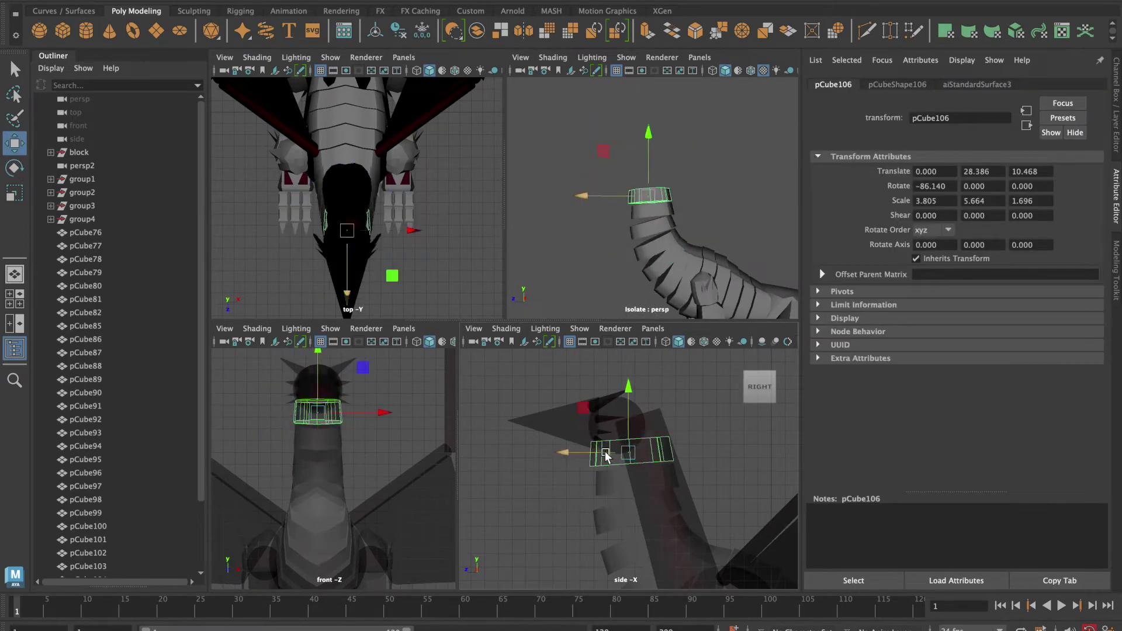
{"action": "mouse_move", "coordinate": [694, 234]}
{"action": "left_mouse_down", "text": "alt"}
{"action": "mouse_move", "coordinate": [699, 259]}
{"action": "mouse_move", "coordinate": [675, 266]}
{"action": "left_mouse_up", "text": "alt"}
Taper top neck segment pCube106 by rotating its corner vertices, then pick the head sphere
{"action": "key", "text": "F9"}
{"action": "left_click", "coordinate": [686, 217]}
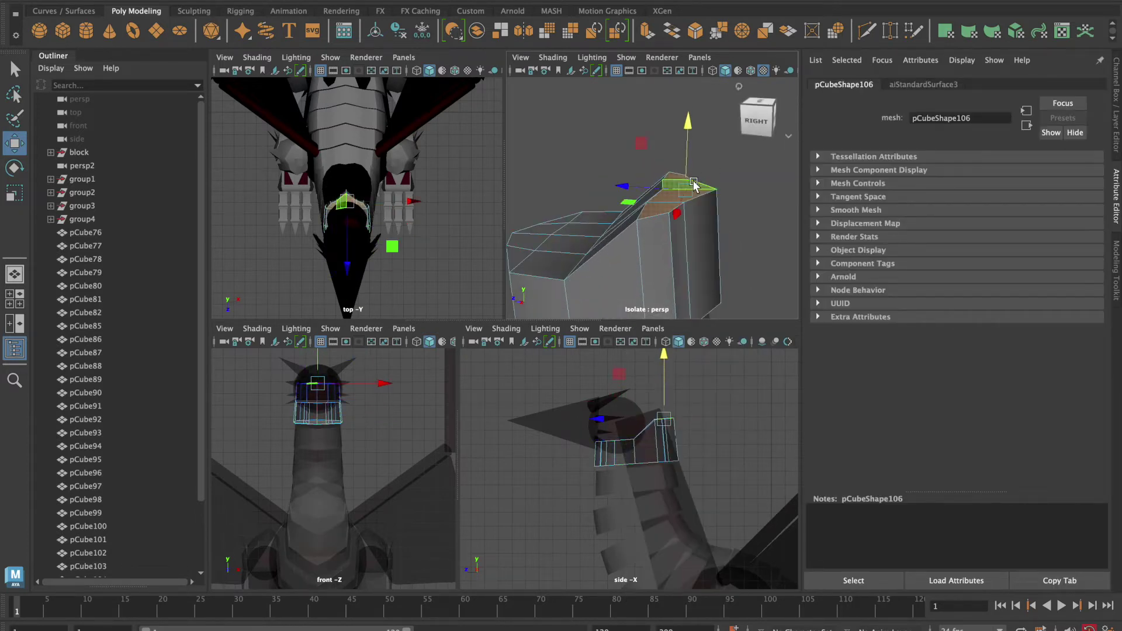
{"action": "key", "text": "e"}
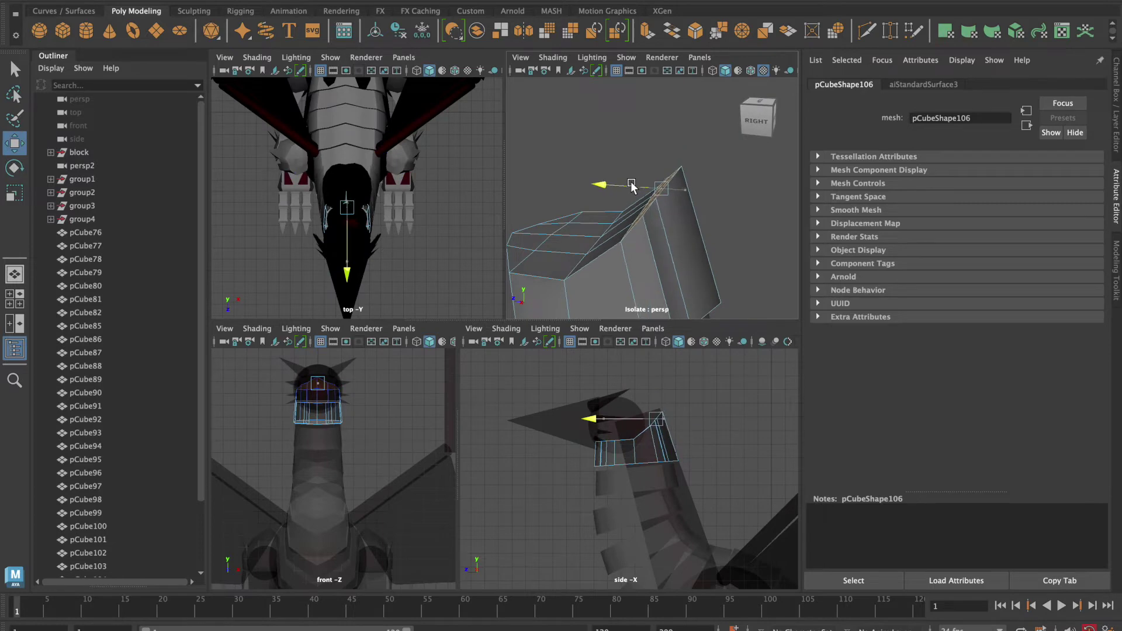
{"action": "left_click", "coordinate": [727, 253]}
{"action": "left_click_drag", "start_coordinate": [664, 226], "coordinate": [643, 193], "text": "alt"}
{"action": "left_click", "coordinate": [622, 162]}
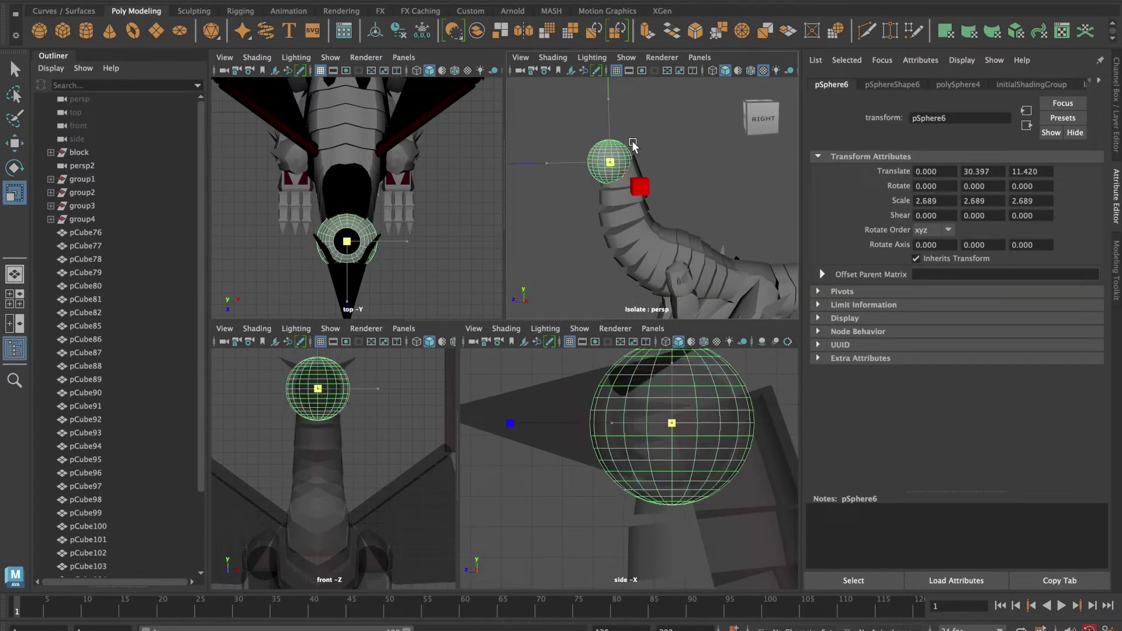
Lower the top neck segment slightly beneath the head sphere
{"action": "left_click", "coordinate": [660, 176]}
{"action": "left_click_drag", "start_coordinate": [668, 263], "coordinate": [717, 260], "text": "alt"}
{"action": "scroll", "coordinate": [717, 261], "scroll_direction": "up", "scroll_amount": 5}
{"action": "left_click", "coordinate": [631, 143]}
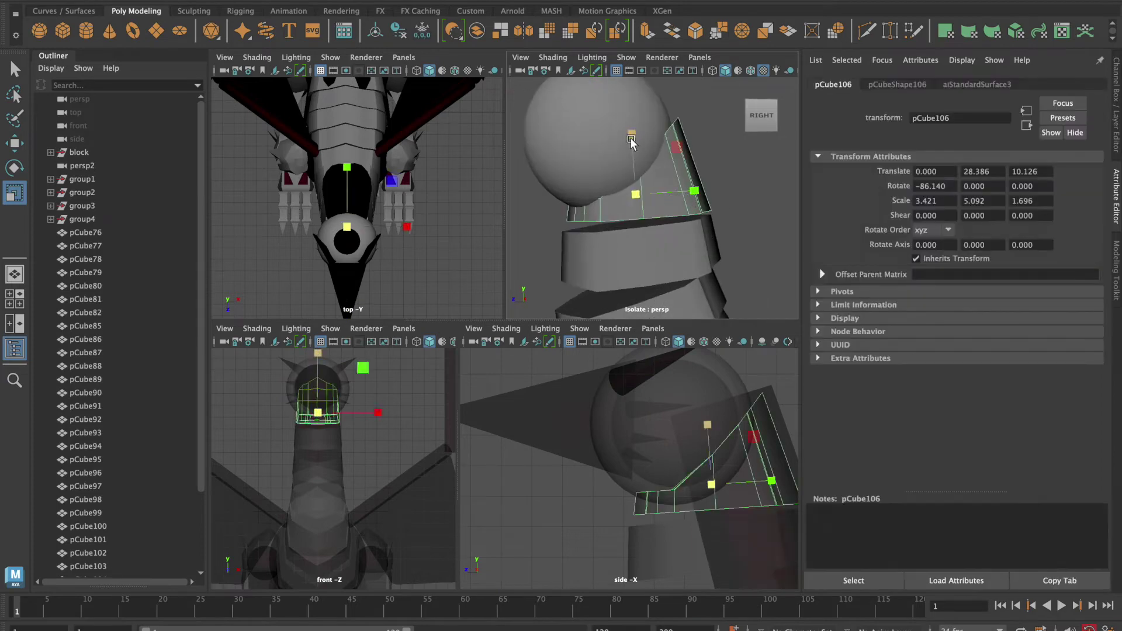
{"action": "left_click_drag", "start_coordinate": [638, 170], "coordinate": [639, 174]}
{"action": "left_click", "coordinate": [746, 237]}
{"action": "left_click_drag", "start_coordinate": [731, 233], "coordinate": [636, 210], "text": "alt"}
{"action": "left_click", "coordinate": [668, 195]}
{"action": "left_click", "coordinate": [725, 117]}
Frame the whole model and inspect the head sphere and neck rings in a maximized view
{"action": "left_click", "coordinate": [602, 136]}
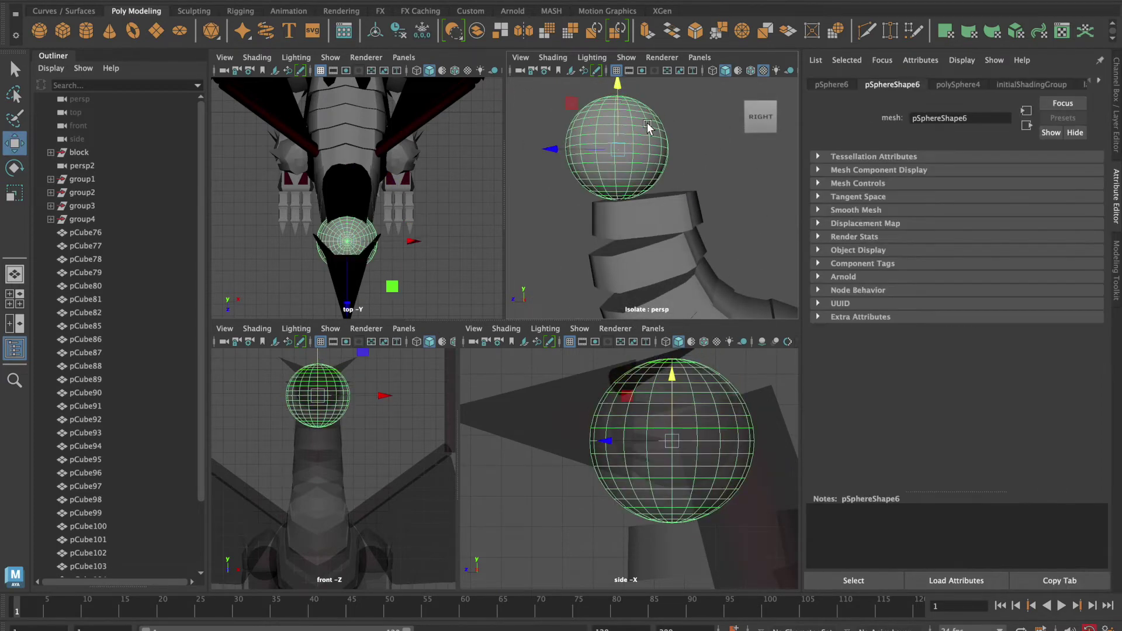
{"action": "left_click", "coordinate": [596, 214]}
{"action": "key", "text": "f"}
{"action": "left_click_drag", "start_coordinate": [596, 215], "coordinate": [690, 234], "text": "alt"}
{"action": "left_click", "coordinate": [677, 210]}
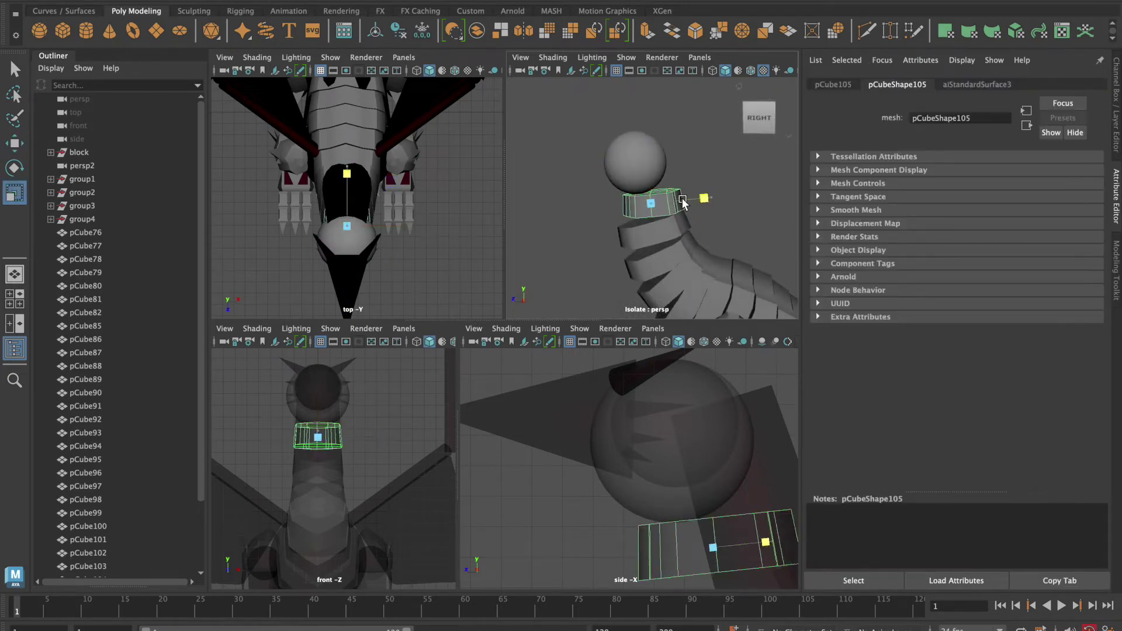
{"action": "left_click", "coordinate": [733, 220]}
{"action": "key", "text": "space"}
Scale down the end face of box pCube106 to taper it into a wedge in front of the sphere
{"action": "left_click", "coordinate": [547, 383]}
{"action": "key", "text": "r"}
{"action": "mouse_move", "coordinate": [732, 396]}
{"action": "left_mouse_down", "text": "alt"}
{"action": "mouse_move", "coordinate": [611, 458]}
{"action": "mouse_move", "coordinate": [522, 414]}
{"action": "mouse_move", "coordinate": [444, 335]}
{"action": "left_mouse_up", "text": "alt"}
{"action": "right_click_drag", "start_coordinate": [444, 335], "coordinate": [445, 362]}
{"action": "left_click", "coordinate": [444, 336]}
{"action": "mouse_move", "coordinate": [454, 333]}
{"action": "left_mouse_down", "text": "alt"}
{"action": "mouse_move", "coordinate": [436, 418]}
{"action": "mouse_move", "coordinate": [486, 423]}
{"action": "mouse_move", "coordinate": [488, 463]}
{"action": "mouse_move", "coordinate": [515, 409]}
{"action": "mouse_move", "coordinate": [502, 435]}
{"action": "left_mouse_up", "text": "alt"}
{"action": "left_click", "coordinate": [486, 423]}
{"action": "left_click", "coordinate": [514, 409]}
{"action": "left_click", "coordinate": [409, 441]}
{"action": "mouse_move", "coordinate": [409, 441]}
{"action": "left_mouse_down", "text": "alt"}
{"action": "mouse_move", "coordinate": [563, 388]}
{"action": "mouse_move", "coordinate": [438, 483]}
{"action": "mouse_move", "coordinate": [455, 456]}
{"action": "mouse_move", "coordinate": [467, 461]}
{"action": "left_mouse_up", "text": "alt"}
{"action": "left_click", "coordinate": [563, 389]}
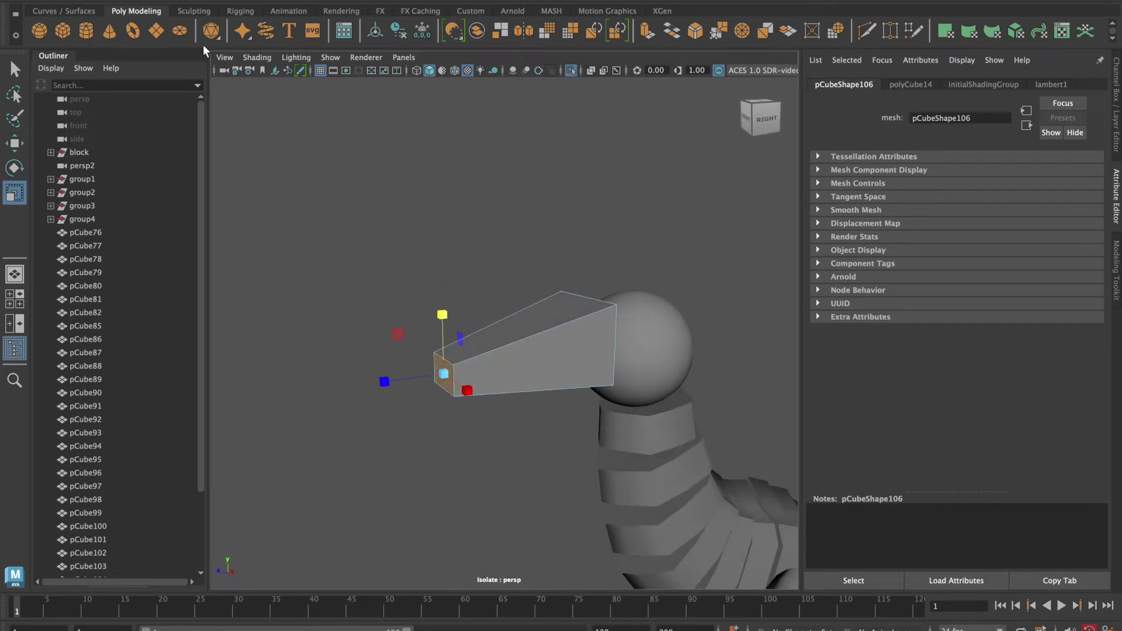
Insert an edge loop near the snout box's end and widen the extruded faces sideways
{"action": "right_click_drag", "start_coordinate": [444, 362], "coordinate": [351, 79], "text": "shift"}
{"action": "left_click_drag", "start_coordinate": [469, 359], "coordinate": [431, 365]}
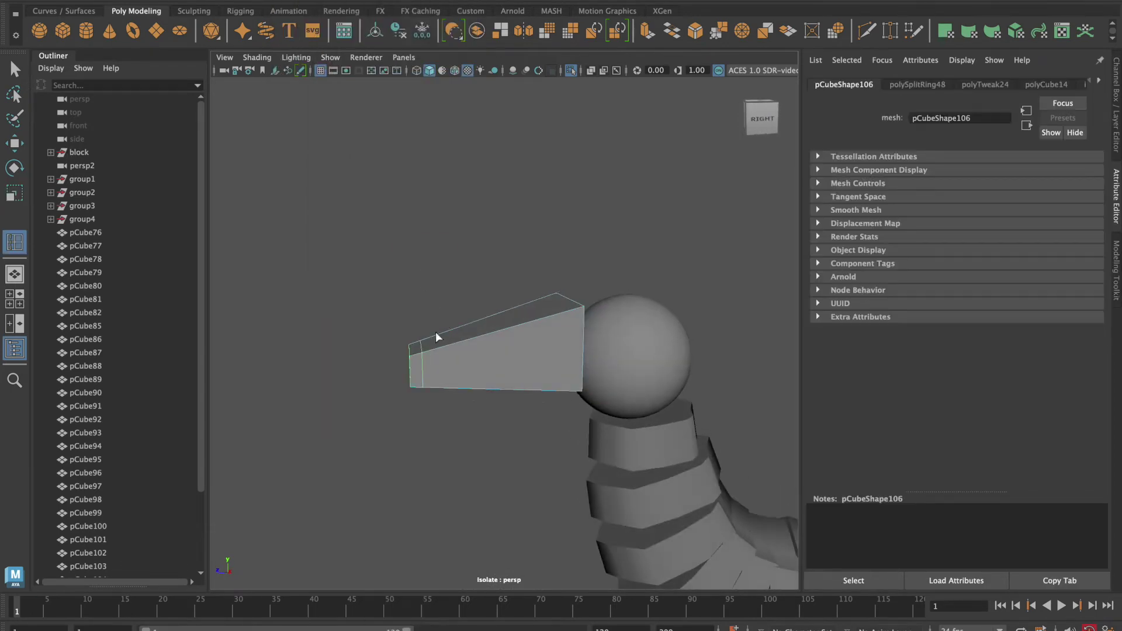
{"action": "left_click", "coordinate": [424, 351]}
{"action": "mouse_move", "coordinate": [421, 342]}
{"action": "left_mouse_down", "text": "alt"}
{"action": "mouse_move", "coordinate": [388, 426]}
{"action": "mouse_move", "coordinate": [421, 479]}
{"action": "mouse_move", "coordinate": [606, 463]}
{"action": "left_mouse_up", "text": "alt"}
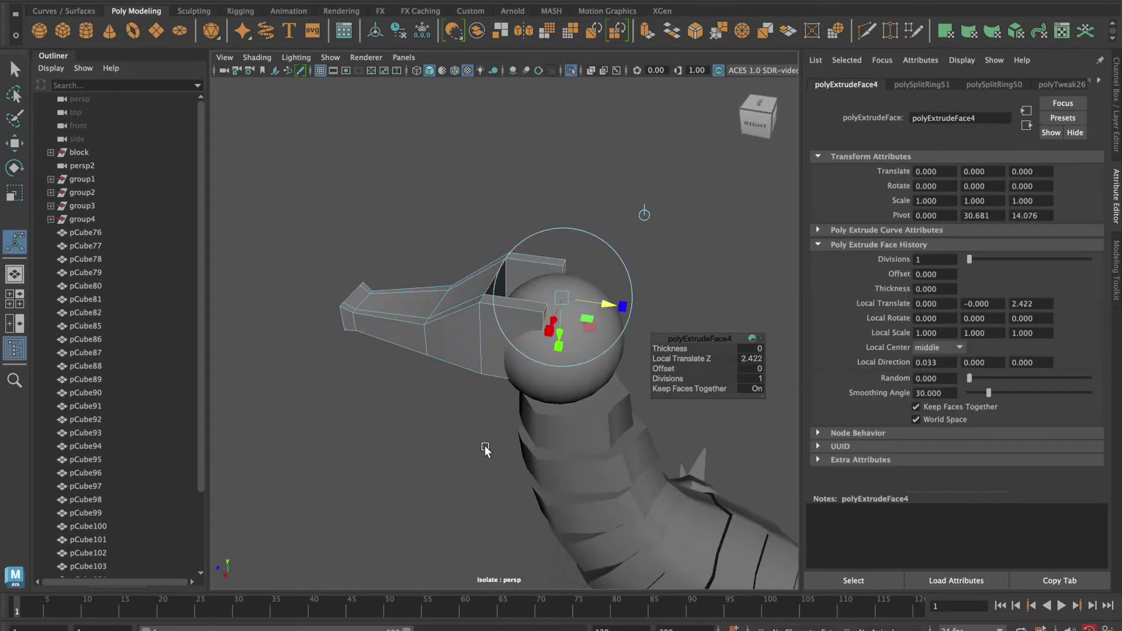
{"action": "left_click_drag", "start_coordinate": [485, 450], "coordinate": [462, 377], "text": "alt"}
{"action": "left_click", "coordinate": [448, 356]}
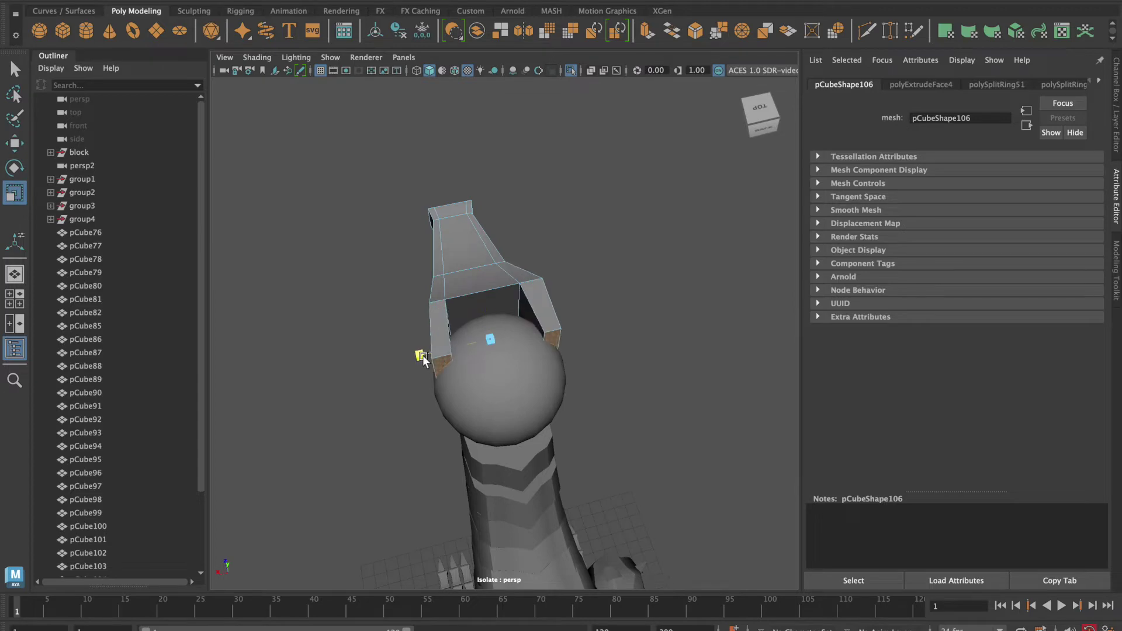
Move edges on the snout to shape the upper jaw profile
{"action": "mouse_move", "coordinate": [451, 453]}
{"action": "left_mouse_down", "text": "alt"}
{"action": "mouse_move", "coordinate": [589, 441]}
{"action": "mouse_move", "coordinate": [432, 345]}
{"action": "mouse_move", "coordinate": [489, 339]}
{"action": "mouse_move", "coordinate": [479, 349]}
{"action": "left_mouse_up", "text": "alt"}
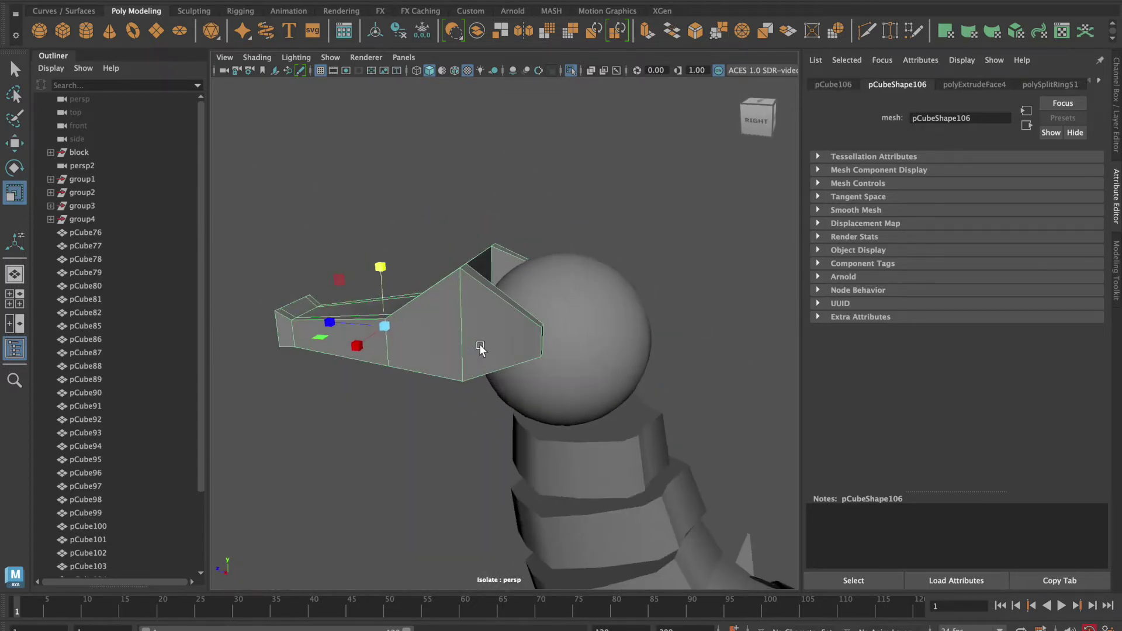
{"action": "mouse_move", "coordinate": [369, 434]}
{"action": "left_mouse_down", "text": "alt"}
{"action": "mouse_move", "coordinate": [439, 431]}
{"action": "mouse_move", "coordinate": [415, 376]}
{"action": "mouse_move", "coordinate": [438, 403]}
{"action": "left_mouse_up", "text": "alt"}
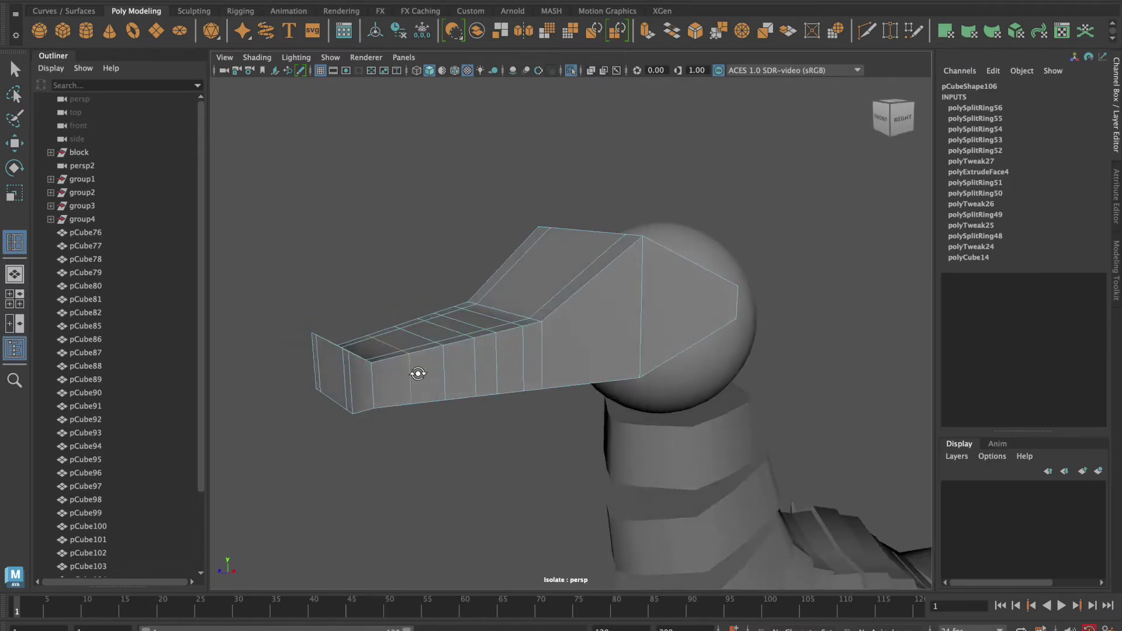
{"action": "key", "text": "w"}
{"action": "left_click", "coordinate": [478, 379]}
{"action": "left_click", "coordinate": [460, 324]}
{"action": "mouse_move", "coordinate": [460, 325]}
{"action": "left_mouse_down", "text": "alt"}
{"action": "mouse_move", "coordinate": [462, 353]}
{"action": "mouse_move", "coordinate": [530, 457]}
{"action": "mouse_move", "coordinate": [503, 483]}
{"action": "mouse_move", "coordinate": [568, 450]}
{"action": "mouse_move", "coordinate": [533, 421]}
{"action": "mouse_move", "coordinate": [499, 412]}
{"action": "left_mouse_up", "text": "alt"}
{"action": "left_click_drag", "start_coordinate": [525, 351], "coordinate": [659, 407], "text": "alt"}
{"action": "left_click", "coordinate": [660, 407]}
{"action": "mouse_move", "coordinate": [596, 440]}
{"action": "left_mouse_down", "text": "alt"}
{"action": "mouse_move", "coordinate": [525, 386]}
{"action": "mouse_move", "coordinate": [581, 464]}
{"action": "left_mouse_up", "text": "alt"}
{"action": "left_click", "coordinate": [694, 431]}
Push faces outward, extrude a face strip, and preview the upper jaw smoothed
{"action": "mouse_move", "coordinate": [693, 430]}
{"action": "left_mouse_down", "text": "alt"}
{"action": "mouse_move", "coordinate": [571, 327]}
{"action": "mouse_move", "coordinate": [552, 492]}
{"action": "mouse_move", "coordinate": [506, 585]}
{"action": "mouse_move", "coordinate": [566, 516]}
{"action": "mouse_move", "coordinate": [584, 516]}
{"action": "mouse_move", "coordinate": [558, 559]}
{"action": "mouse_move", "coordinate": [473, 461]}
{"action": "left_mouse_up", "text": "alt"}
{"action": "left_click", "coordinate": [571, 327], "text": "shift"}
{"action": "key", "text": "ctrl+e"}
{"action": "left_click", "coordinate": [506, 584]}
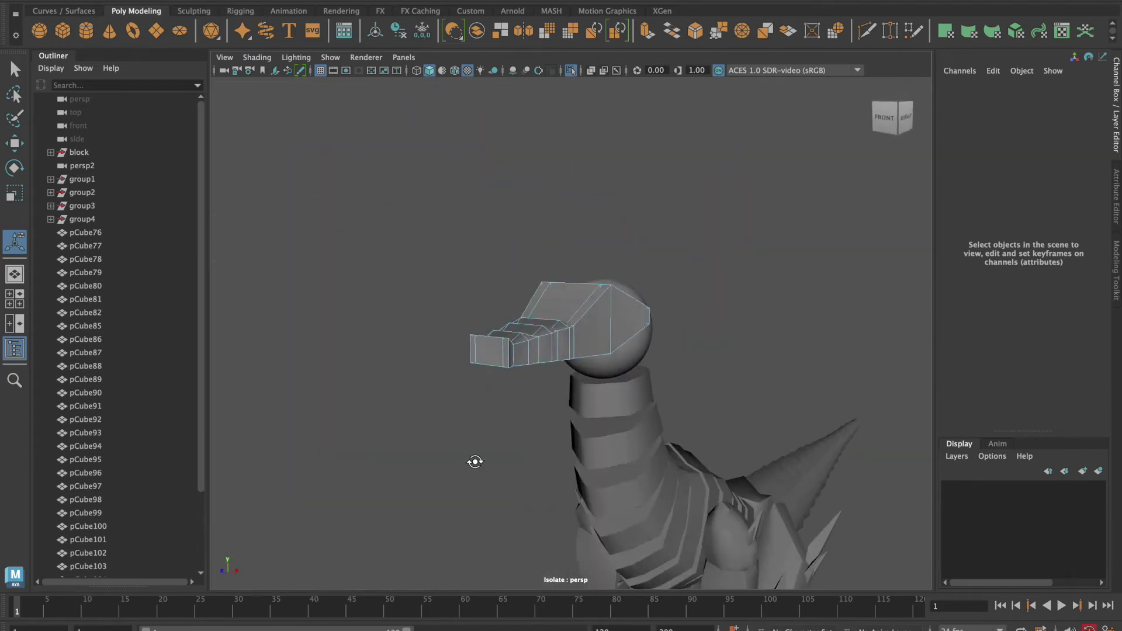
{"action": "left_click", "coordinate": [526, 328]}
{"action": "key", "text": "w"}
{"action": "key", "text": "3"}
Frame the snout in the side and perspective views of the four-view layout
{"action": "left_click_drag", "start_coordinate": [619, 429], "coordinate": [697, 419], "text": "alt"}
{"action": "key", "text": "space"}
{"action": "key", "text": "f"}
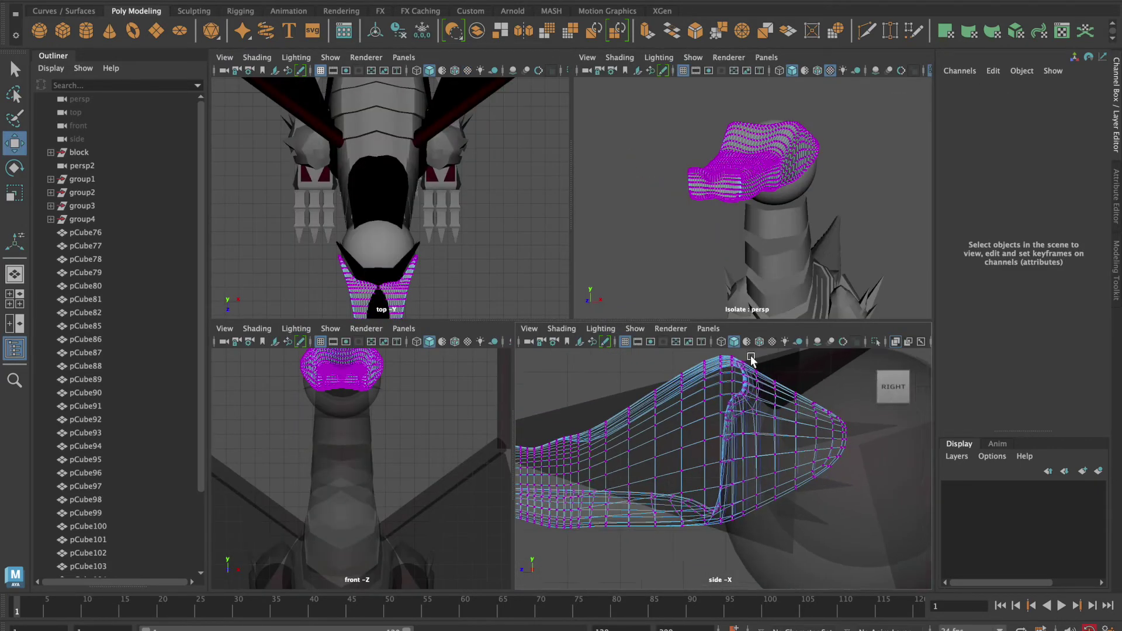
{"action": "key", "text": "f"}
{"action": "left_click", "coordinate": [722, 435]}
{"action": "left_click", "coordinate": [694, 250]}
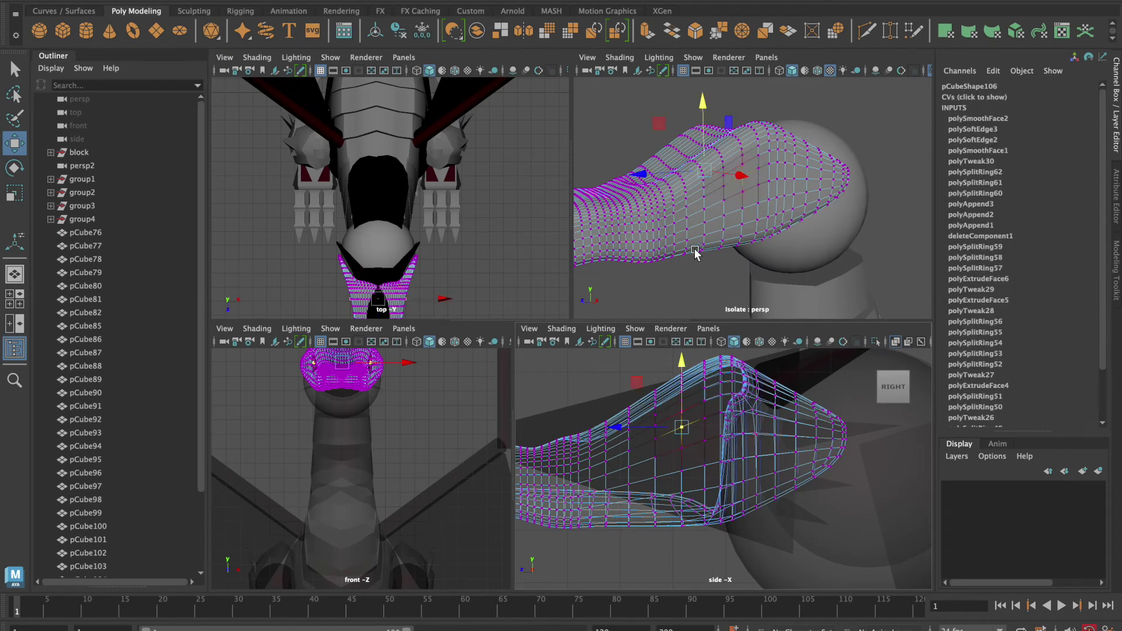
{"action": "left_click_drag", "start_coordinate": [693, 251], "coordinate": [710, 252], "text": "alt"}
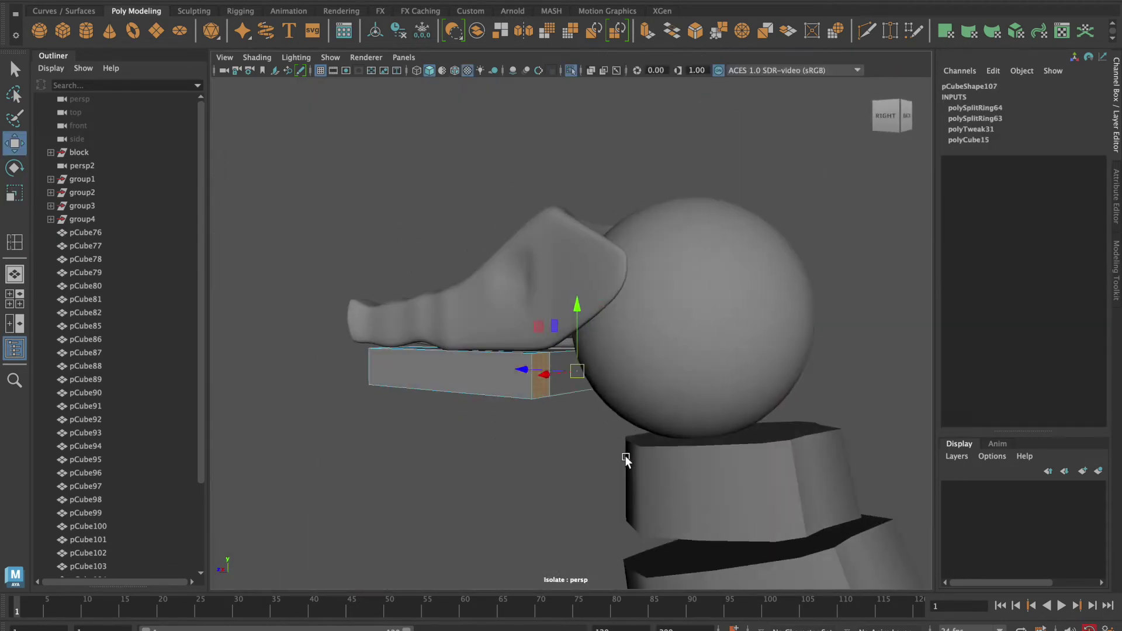
Raise the extruded faces and add a horizontal edge loop across the lower jaw box
{"action": "left_click_drag", "start_coordinate": [628, 410], "coordinate": [575, 455]}
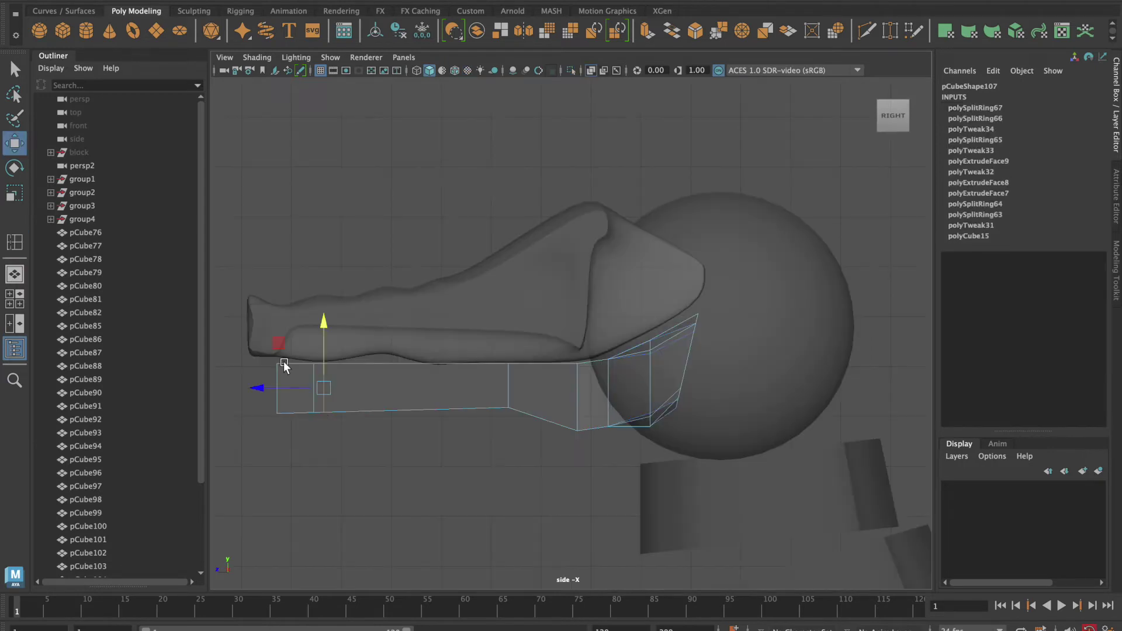
{"action": "left_click", "coordinate": [330, 421]}
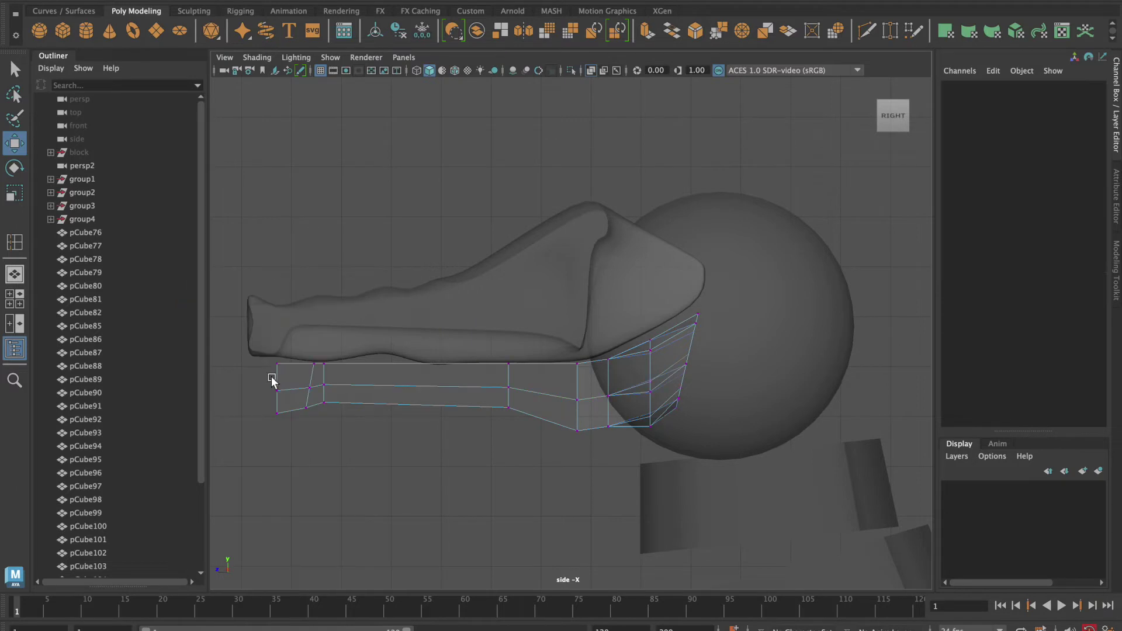
{"action": "left_click", "coordinate": [275, 389]}
{"action": "left_click", "coordinate": [274, 444]}
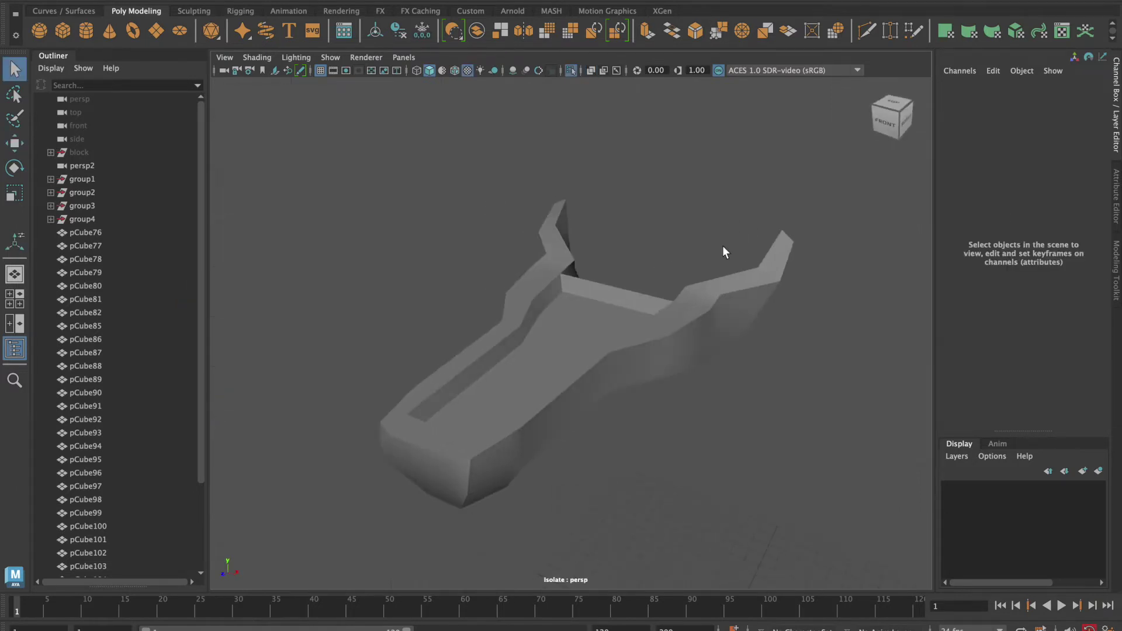
Add two more edge loops to lower jaw pCube107 and smooth its mesh
{"action": "mouse_move", "coordinate": [722, 246]}
{"action": "left_mouse_down", "text": "alt"}
{"action": "mouse_move", "coordinate": [575, 326]}
{"action": "mouse_move", "coordinate": [536, 316]}
{"action": "left_mouse_up", "text": "alt"}
{"action": "left_click", "coordinate": [536, 316]}
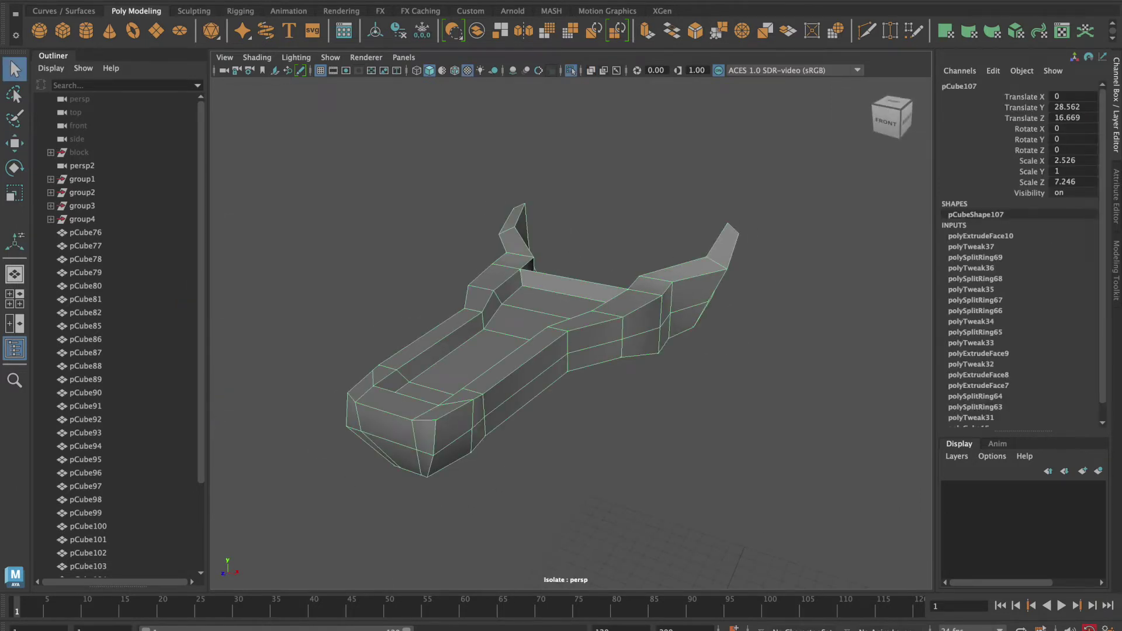
{"action": "left_click", "coordinate": [376, 72]}
{"action": "left_click", "coordinate": [499, 298]}
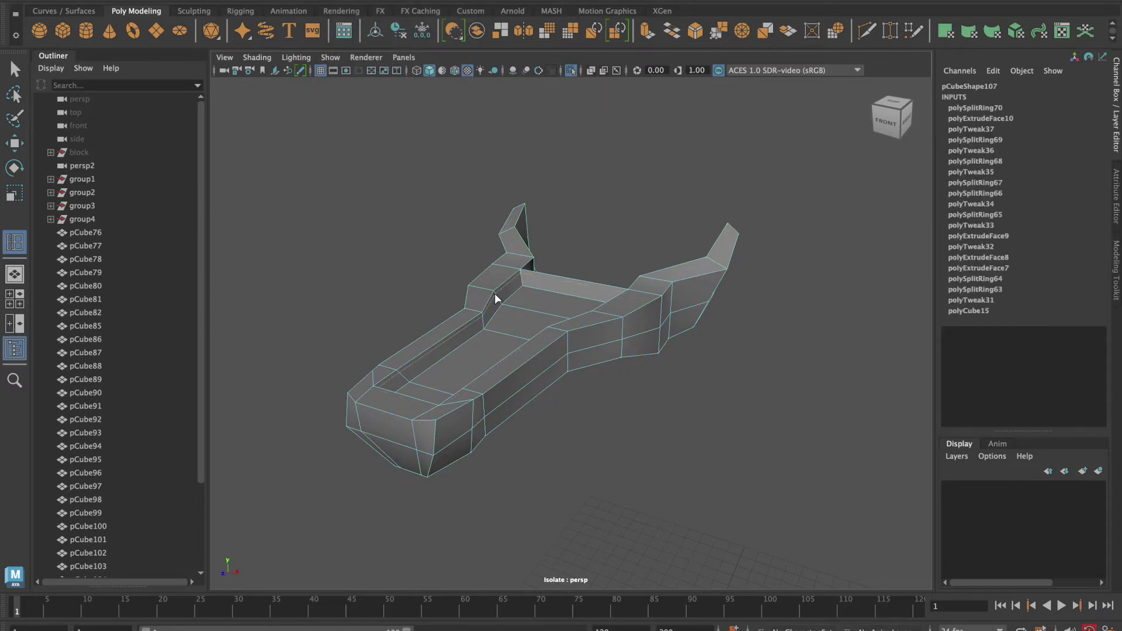
{"action": "left_click_drag", "start_coordinate": [501, 296], "coordinate": [530, 355], "text": "alt"}
{"action": "left_click", "coordinate": [474, 321]}
{"action": "mouse_move", "coordinate": [475, 322]}
{"action": "left_mouse_down", "text": "alt"}
{"action": "mouse_move", "coordinate": [368, 340]}
{"action": "mouse_move", "coordinate": [394, 344]}
{"action": "mouse_move", "coordinate": [316, 342]}
{"action": "left_mouse_up", "text": "alt"}
{"action": "key", "text": "ctrl+1"}
Tilt the lower jaw slightly open, about 0.857° around X
{"action": "mouse_move", "coordinate": [444, 246]}
{"action": "right_mouse_down", "text": "shift"}
{"action": "mouse_move", "coordinate": [496, 230]}
{"action": "mouse_move", "coordinate": [495, 360]}
{"action": "right_mouse_up", "text": "shift"}
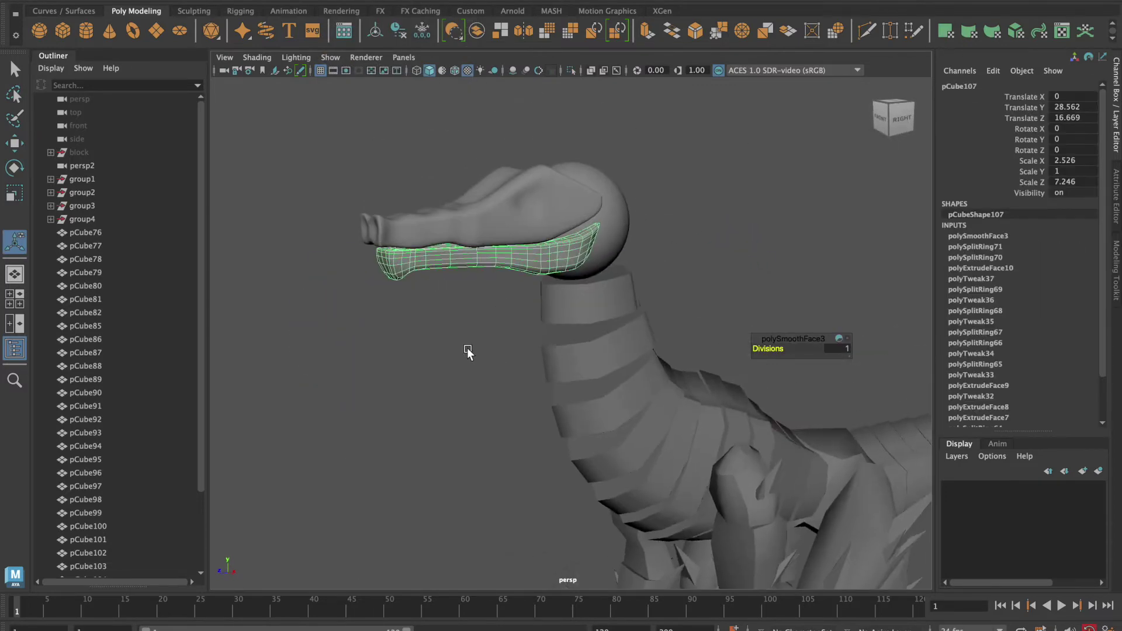
{"action": "right_click_drag", "start_coordinate": [452, 284], "coordinate": [569, 327], "text": "alt"}
{"action": "left_click_drag", "start_coordinate": [569, 328], "coordinate": [633, 359], "text": "alt"}
{"action": "right_click_drag", "start_coordinate": [633, 358], "coordinate": [651, 418], "text": "alt"}
{"action": "middle_click_drag", "start_coordinate": [651, 418], "coordinate": [555, 285], "text": "alt"}
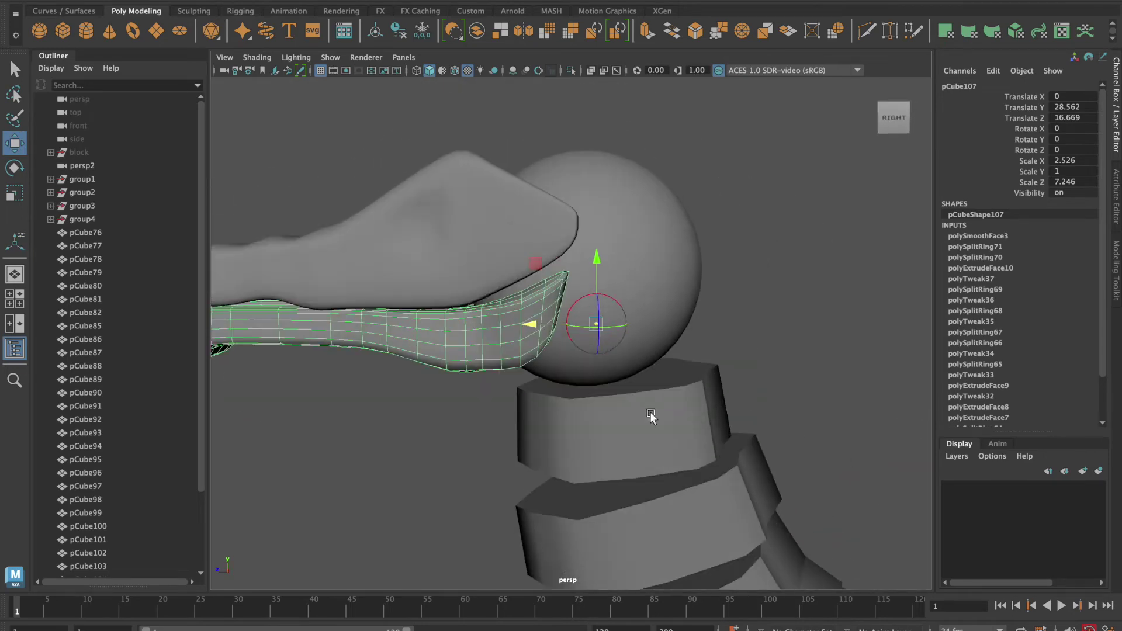
{"action": "key", "text": "space"}
{"action": "left_click", "coordinate": [684, 271]}
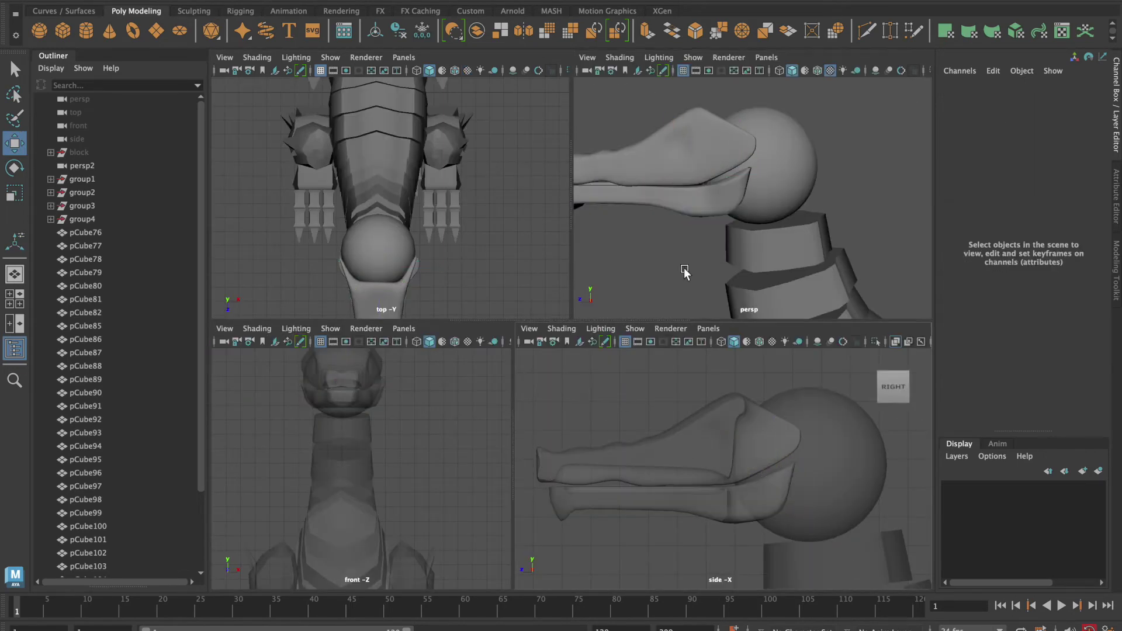
{"action": "key", "text": "space"}
{"action": "middle_click_drag", "start_coordinate": [455, 368], "coordinate": [567, 483], "text": "alt"}
{"action": "key", "text": "ctrl+z"}
{"action": "key", "text": "e"}
{"action": "mouse_move", "coordinate": [567, 481]}
{"action": "left_mouse_down", "text": "alt"}
{"action": "mouse_move", "coordinate": [533, 301]}
{"action": "mouse_move", "coordinate": [489, 345]}
{"action": "mouse_move", "coordinate": [529, 331]}
{"action": "left_mouse_up", "text": "alt"}
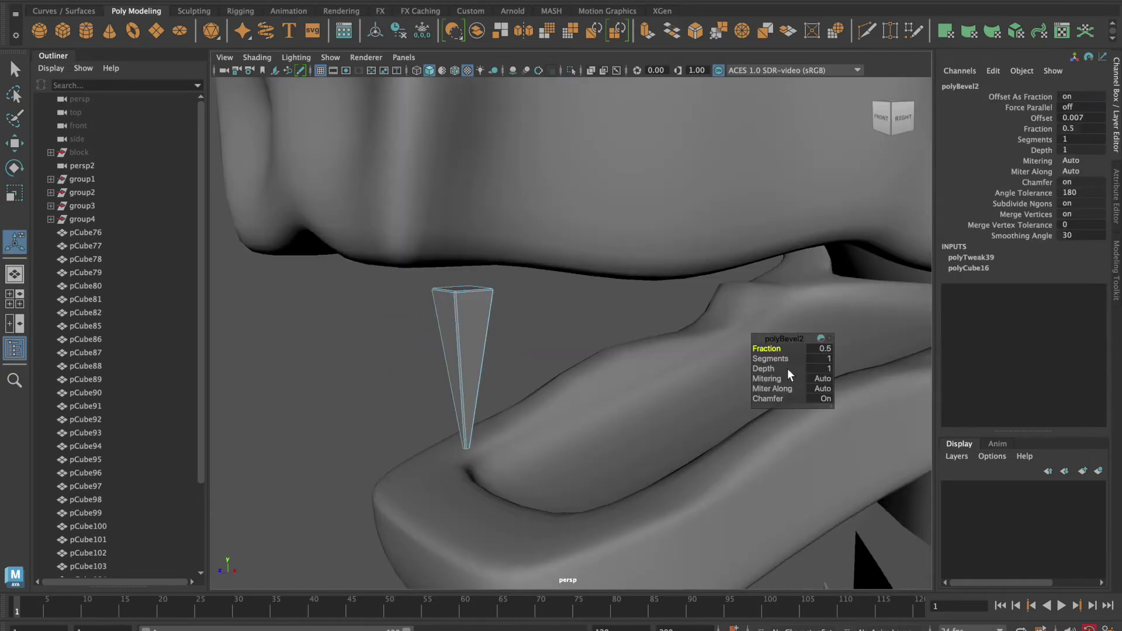
Smooth the spike and rotate it slightly forward
{"action": "right_click", "coordinate": [450, 251]}
{"action": "left_click", "coordinate": [462, 362]}
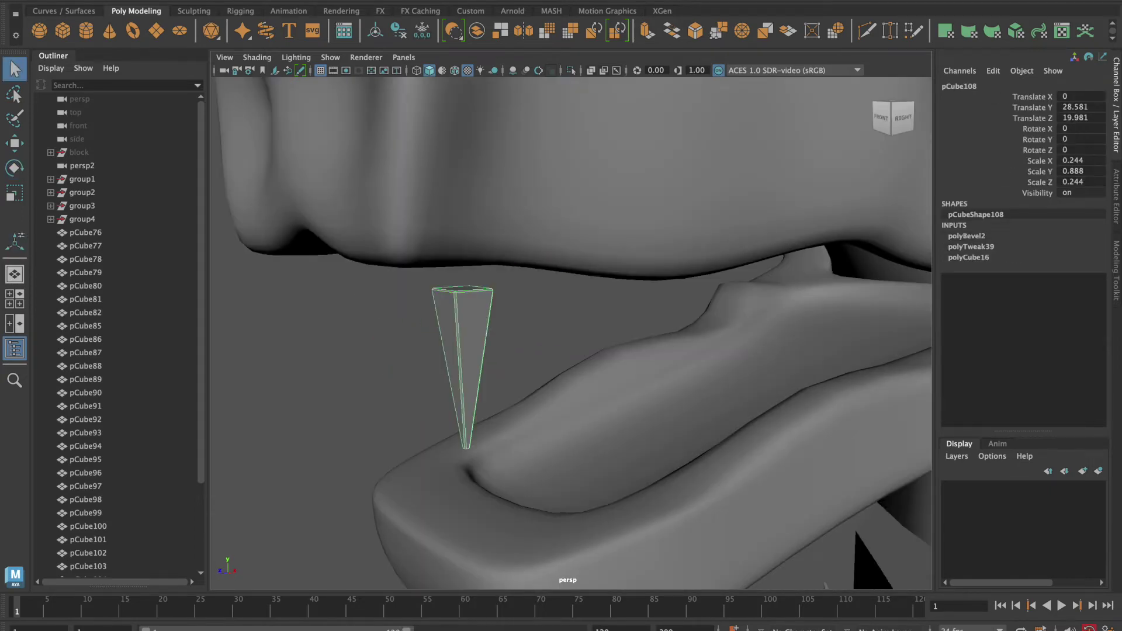
{"action": "left_click", "coordinate": [282, 127]}
{"action": "left_click_drag", "start_coordinate": [462, 327], "coordinate": [355, 366], "text": "alt"}
{"action": "left_click", "coordinate": [355, 366]}
{"action": "left_click", "coordinate": [399, 279]}
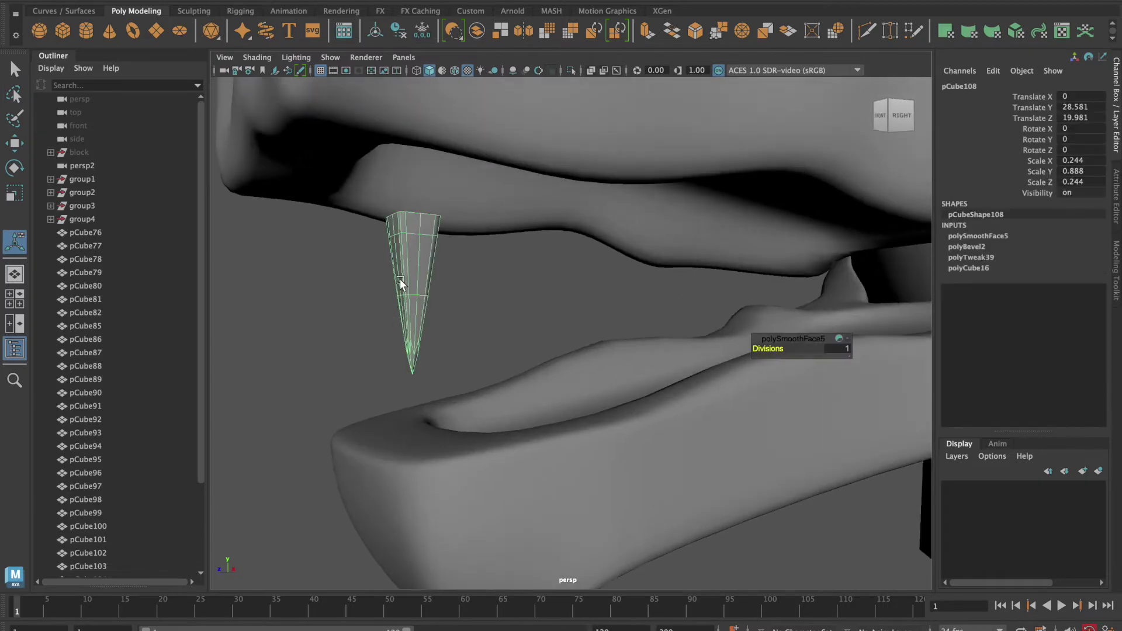
{"action": "mouse_move", "coordinate": [399, 279]}
{"action": "left_mouse_down", "text": "alt"}
{"action": "mouse_move", "coordinate": [511, 361]}
{"action": "mouse_move", "coordinate": [527, 474]}
{"action": "left_mouse_up", "text": "alt"}
{"action": "key", "text": "ctrl+1"}
{"action": "key", "text": "e"}
{"action": "left_click_drag", "start_coordinate": [444, 372], "coordinate": [451, 372]}
{"action": "mouse_move", "coordinate": [451, 372]}
{"action": "left_mouse_down", "text": "alt"}
{"action": "mouse_move", "coordinate": [508, 476]}
{"action": "mouse_move", "coordinate": [563, 476]}
{"action": "mouse_move", "coordinate": [494, 477]}
{"action": "mouse_move", "coordinate": [597, 348]}
{"action": "mouse_move", "coordinate": [454, 372]}
{"action": "mouse_move", "coordinate": [605, 267]}
{"action": "mouse_move", "coordinate": [710, 278]}
{"action": "mouse_move", "coordinate": [591, 282]}
{"action": "left_mouse_up", "text": "alt"}
{"action": "key", "text": "ctrl+1"}
Isolate the jaw and shift its pointed teeth into rows along both jaws
{"action": "left_click", "coordinate": [454, 373]}
{"action": "key", "text": "ctrl+1"}
{"action": "left_click", "coordinate": [483, 363]}
{"action": "left_click", "coordinate": [621, 406]}
{"action": "left_click", "coordinate": [484, 365]}
{"action": "mouse_move", "coordinate": [550, 370]}
{"action": "left_mouse_down"}
{"action": "mouse_move", "coordinate": [570, 367]}
{"action": "mouse_move", "coordinate": [541, 387]}
{"action": "left_mouse_up"}
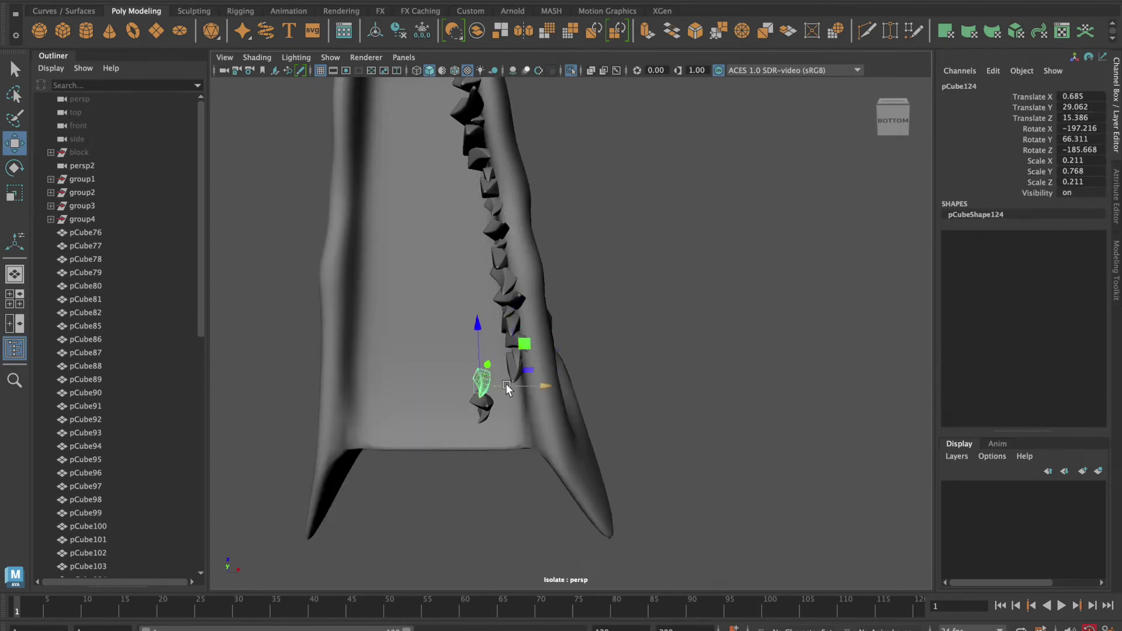
{"action": "left_click", "coordinate": [643, 409]}
{"action": "mouse_move", "coordinate": [642, 409]}
{"action": "left_mouse_down", "text": "alt"}
{"action": "mouse_move", "coordinate": [641, 470]}
{"action": "mouse_move", "coordinate": [626, 379]}
{"action": "left_mouse_up", "text": "alt"}
{"action": "left_click", "coordinate": [626, 378]}
{"action": "left_click", "coordinate": [689, 513]}
{"action": "mouse_move", "coordinate": [688, 514]}
{"action": "left_mouse_down", "text": "alt"}
{"action": "mouse_move", "coordinate": [567, 517]}
{"action": "mouse_move", "coordinate": [556, 430]}
{"action": "mouse_move", "coordinate": [533, 458]}
{"action": "left_mouse_up", "text": "alt"}
{"action": "left_click", "coordinate": [513, 377]}
{"action": "left_click", "coordinate": [510, 401]}
Extrude the top face of horn cube pCube172 upward and back from the head
{"action": "key", "text": "ctrl+1"}
{"action": "left_click", "coordinate": [465, 444]}
{"action": "right_click_drag", "start_coordinate": [488, 286], "coordinate": [561, 268]}
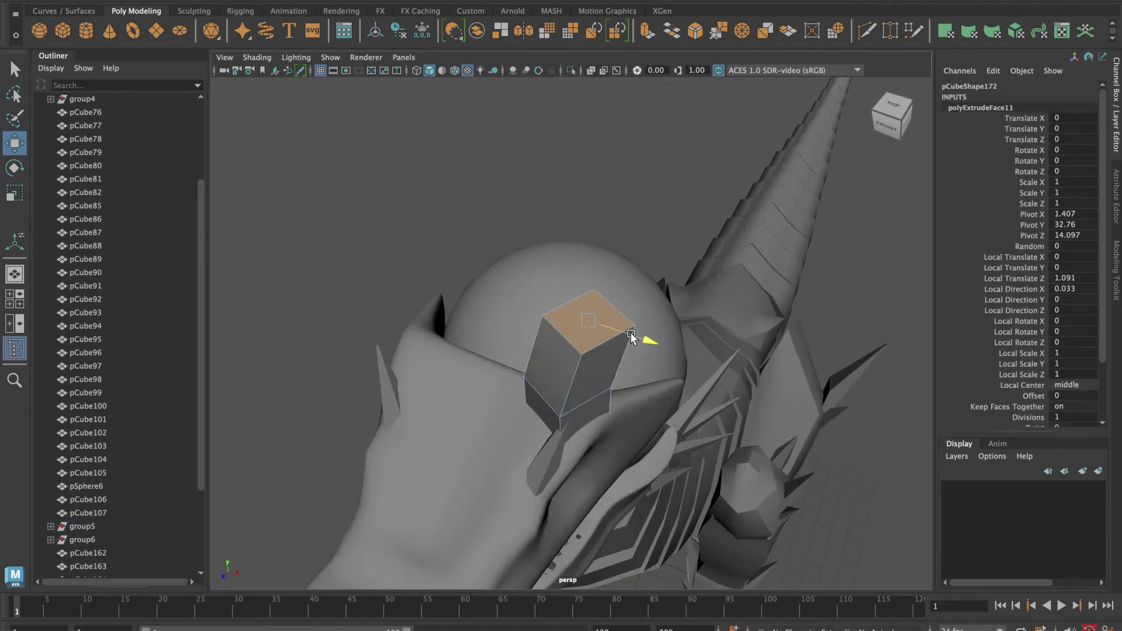
{"action": "mouse_move", "coordinate": [630, 332]}
{"action": "left_mouse_down", "text": "alt"}
{"action": "mouse_move", "coordinate": [671, 410]}
{"action": "mouse_move", "coordinate": [582, 476]}
{"action": "mouse_move", "coordinate": [615, 461]}
{"action": "mouse_move", "coordinate": [572, 472]}
{"action": "left_mouse_up", "text": "alt"}
{"action": "key", "text": "ctrl+e"}
Lengthen the horn by pulling its extruded end face outward
{"action": "left_click_drag", "start_coordinate": [653, 384], "coordinate": [642, 357]}
{"action": "mouse_move", "coordinate": [643, 356]}
{"action": "left_mouse_down", "text": "alt"}
{"action": "mouse_move", "coordinate": [593, 396]}
{"action": "mouse_move", "coordinate": [454, 464]}
{"action": "mouse_move", "coordinate": [625, 260]}
{"action": "mouse_move", "coordinate": [561, 327]}
{"action": "mouse_move", "coordinate": [585, 357]}
{"action": "left_mouse_up", "text": "alt"}
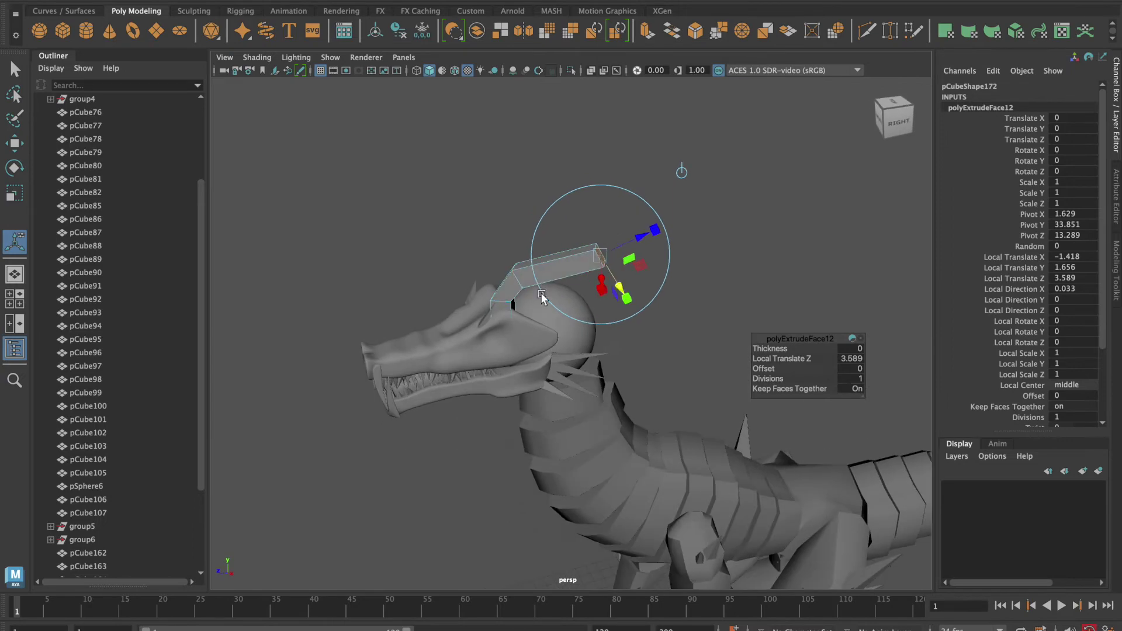
{"action": "scroll", "coordinate": [588, 368], "scroll_direction": "up", "scroll_amount": 2}
{"action": "key", "text": "q"}
{"action": "scroll", "coordinate": [559, 380], "scroll_direction": "up", "scroll_amount": 3}
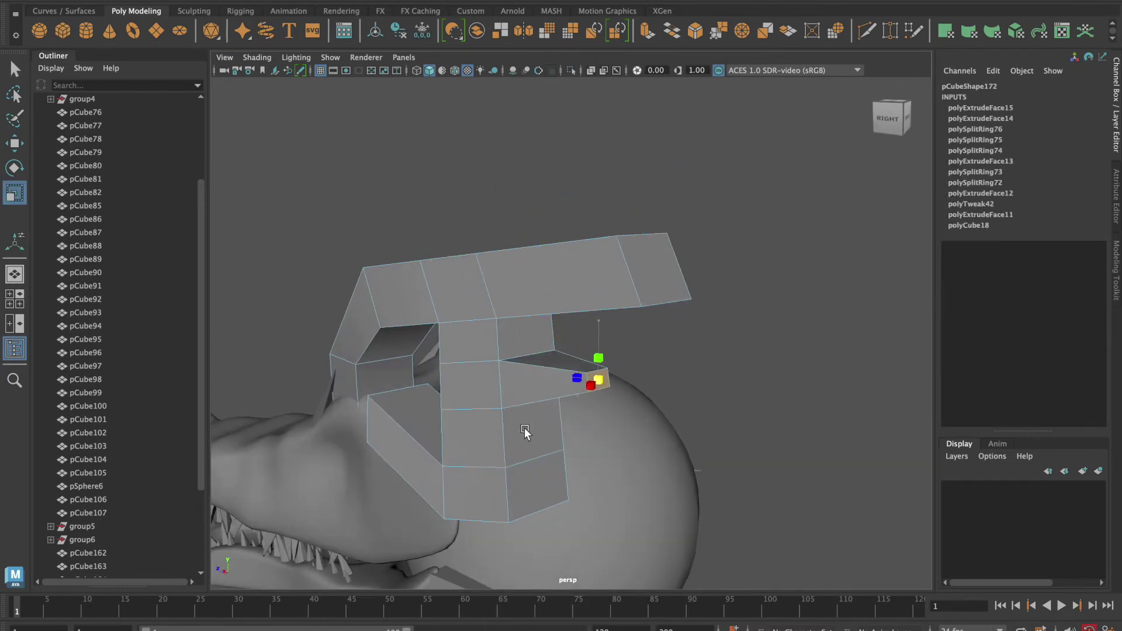
{"action": "left_click", "coordinate": [672, 278]}
{"action": "mouse_move", "coordinate": [672, 278]}
{"action": "left_mouse_down", "text": "alt"}
{"action": "mouse_move", "coordinate": [586, 323]}
{"action": "mouse_move", "coordinate": [664, 313]}
{"action": "mouse_move", "coordinate": [643, 351]}
{"action": "left_mouse_up", "text": "alt"}
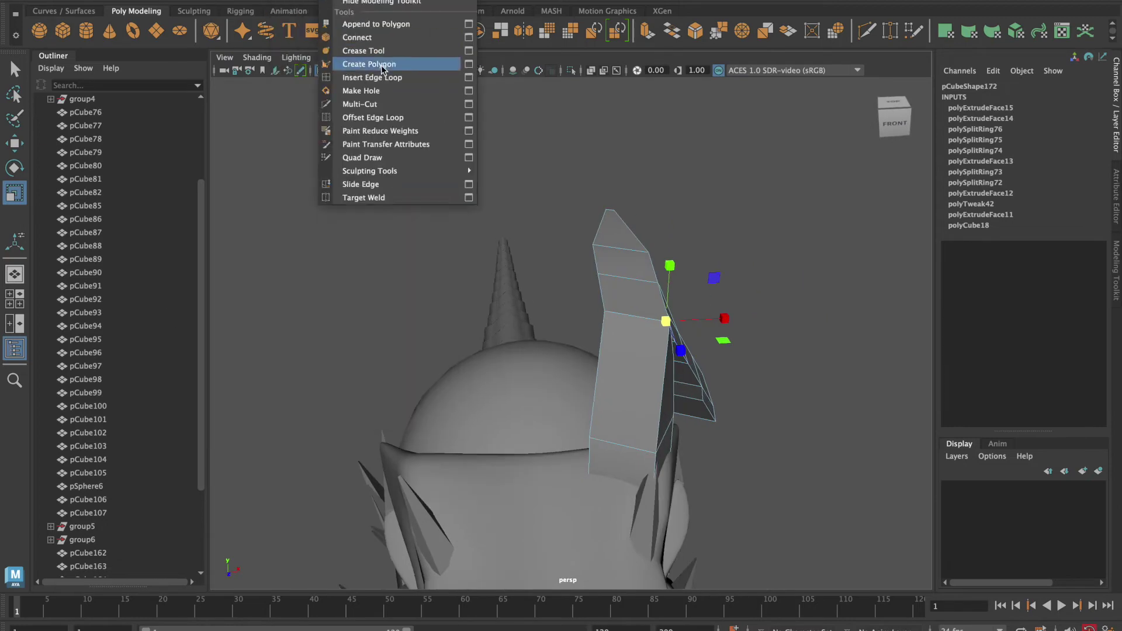
Insert an edge loop on the horn and move another horn face to form a prong
{"action": "right_click_drag", "start_coordinate": [386, 175], "coordinate": [380, 62], "text": "shift"}
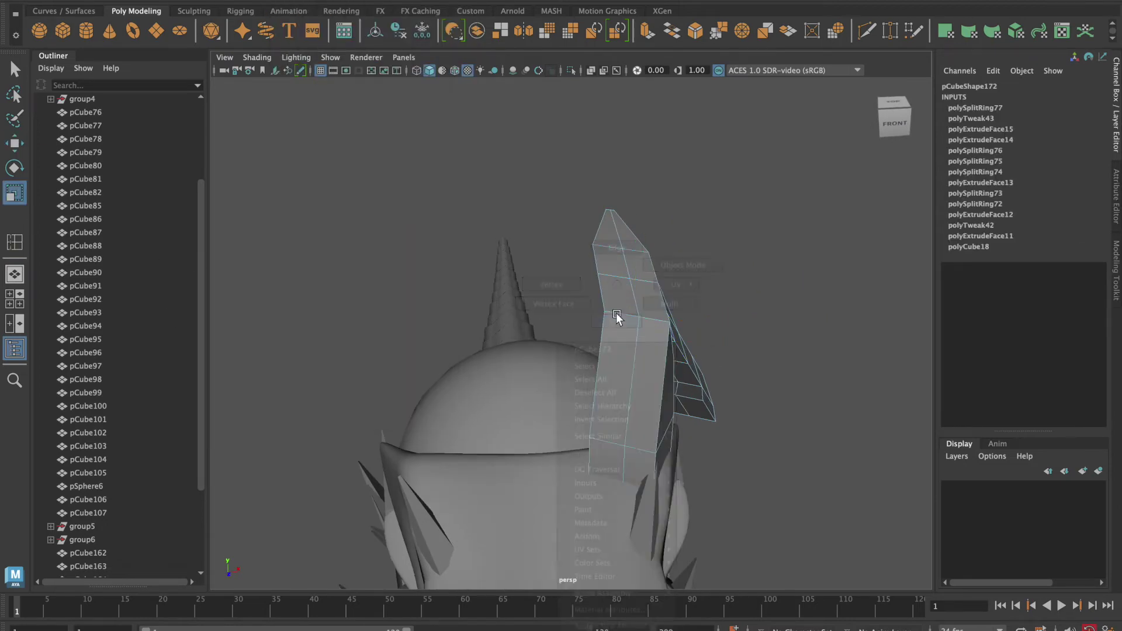
{"action": "mouse_move", "coordinate": [520, 380]}
{"action": "left_mouse_down", "text": "alt"}
{"action": "mouse_move", "coordinate": [557, 366]}
{"action": "mouse_move", "coordinate": [607, 426]}
{"action": "mouse_move", "coordinate": [595, 419]}
{"action": "left_mouse_up", "text": "alt"}
{"action": "left_click", "coordinate": [558, 447]}
{"action": "left_click", "coordinate": [582, 422]}
{"action": "key", "text": "w"}
{"action": "scroll", "coordinate": [536, 416], "scroll_direction": "up", "scroll_amount": 5}
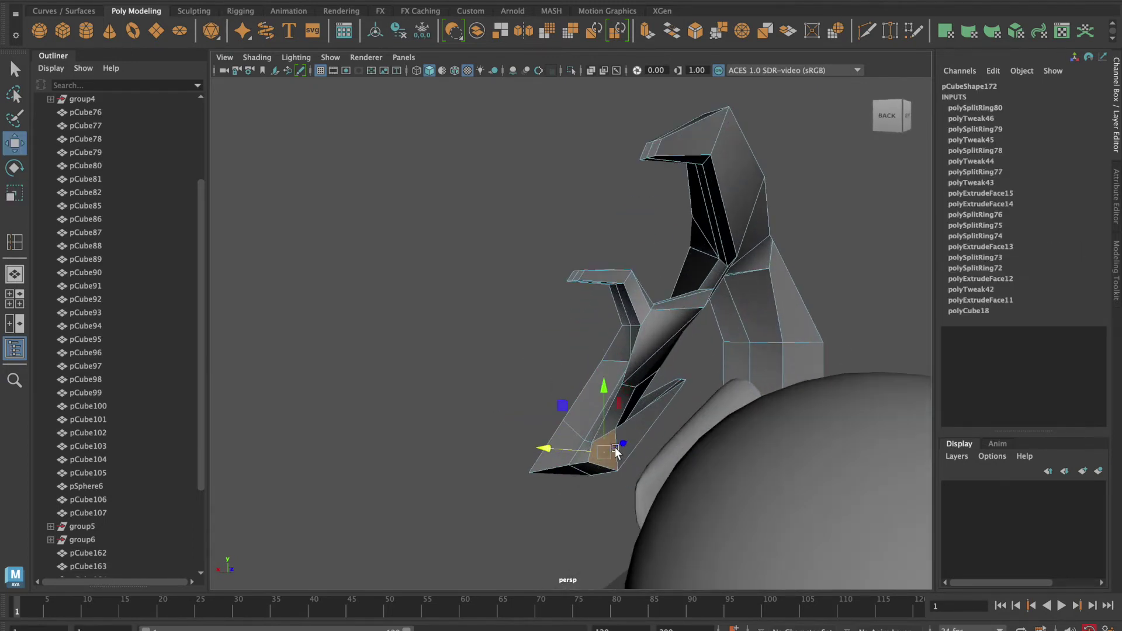
Inspect the reshaped horn in isolation, then return to the full dragon view
{"action": "key", "text": "ctrl+1"}
{"action": "left_click_drag", "start_coordinate": [614, 447], "coordinate": [649, 398], "text": "alt"}
{"action": "key", "text": "q"}
{"action": "left_click_drag", "start_coordinate": [545, 513], "coordinate": [747, 441], "text": "alt"}
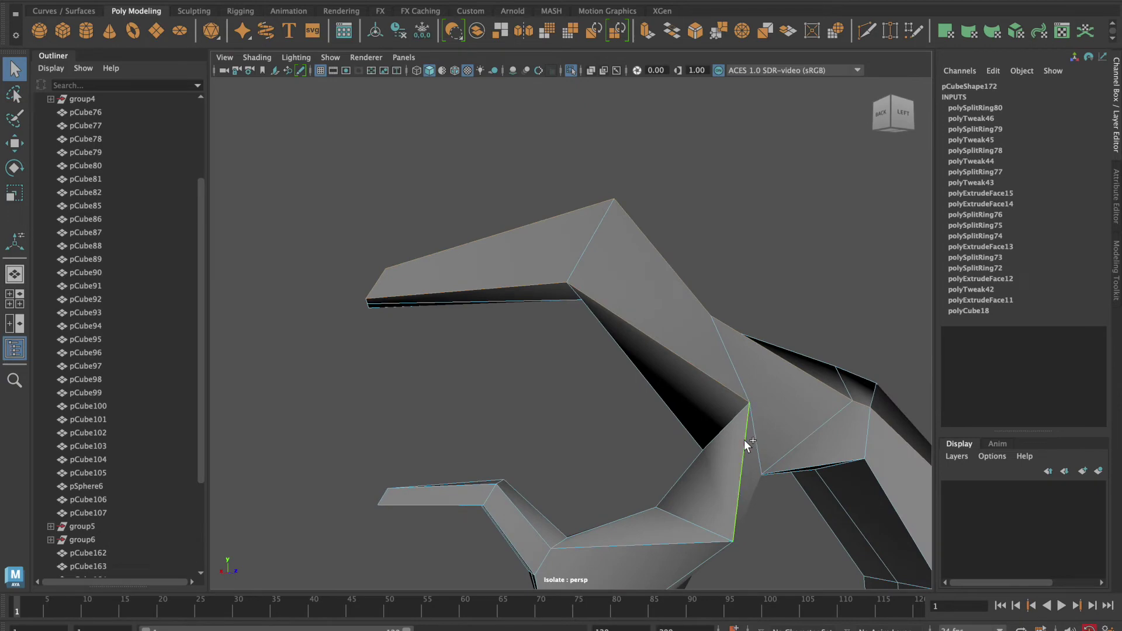
{"action": "mouse_move", "coordinate": [390, 500]}
{"action": "left_mouse_down", "text": "alt"}
{"action": "mouse_move", "coordinate": [379, 468]}
{"action": "mouse_move", "coordinate": [524, 439]}
{"action": "mouse_move", "coordinate": [670, 346]}
{"action": "left_mouse_up", "text": "alt"}
{"action": "key", "text": "ctrl+1"}
{"action": "scroll", "coordinate": [121, 240], "scroll_direction": "up", "scroll_amount": 3}
Unhide block pCube175 and tilt it about -16° in X
{"action": "left_click", "coordinate": [79, 151]}
{"action": "key", "text": "shift+h"}
{"action": "mouse_move", "coordinate": [523, 212]}
{"action": "left_mouse_down", "text": "alt"}
{"action": "mouse_move", "coordinate": [465, 424]}
{"action": "mouse_move", "coordinate": [676, 408]}
{"action": "mouse_move", "coordinate": [639, 388]}
{"action": "mouse_move", "coordinate": [791, 418]}
{"action": "left_mouse_up", "text": "alt"}
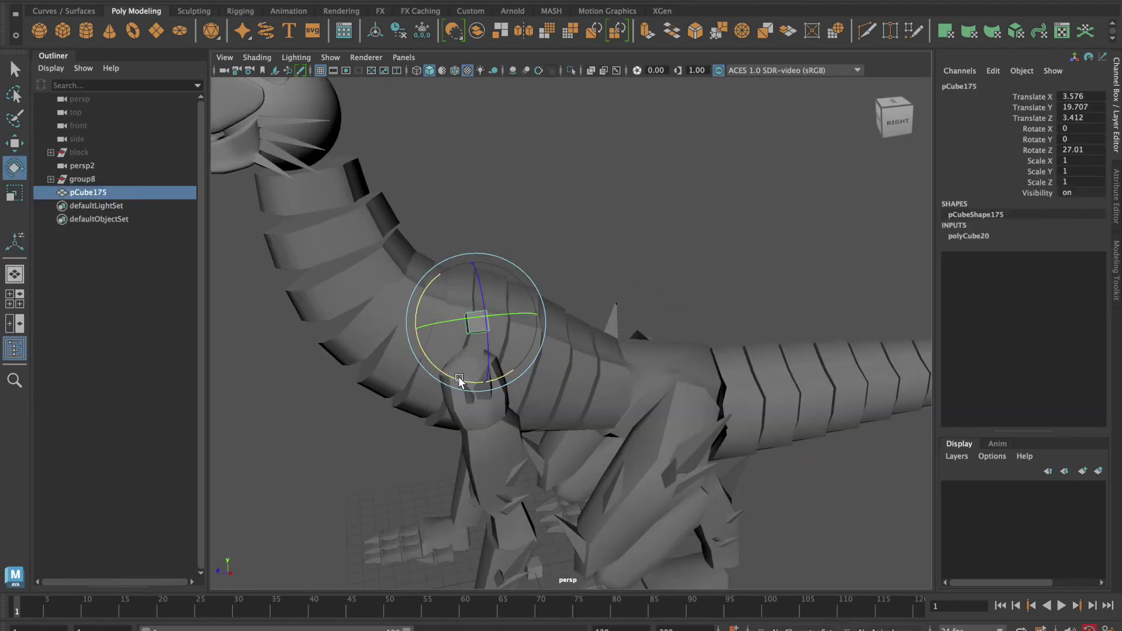
{"action": "left_click_drag", "start_coordinate": [458, 380], "coordinate": [485, 386]}
{"action": "mouse_move", "coordinate": [485, 385]}
{"action": "left_mouse_down", "text": "alt"}
{"action": "mouse_move", "coordinate": [576, 389]}
{"action": "mouse_move", "coordinate": [488, 356]}
{"action": "mouse_move", "coordinate": [497, 350]}
{"action": "left_mouse_up", "text": "alt"}
{"action": "left_click", "coordinate": [561, 374]}
{"action": "left_click_drag", "start_coordinate": [561, 374], "coordinate": [580, 379], "text": "alt"}
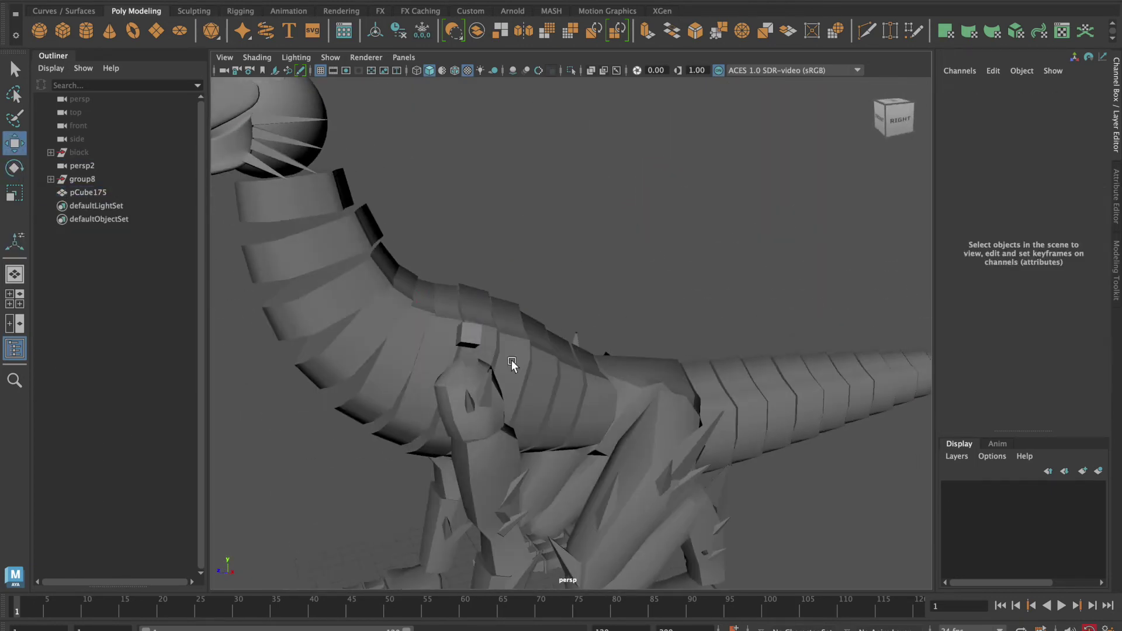
Set the Scale tool to object axis orientation for pCube175 and frame it
{"action": "left_click", "coordinate": [470, 334]}
{"action": "key", "text": "r"}
{"action": "left_click_drag", "start_coordinate": [483, 362], "coordinate": [526, 374], "text": "alt"}
{"action": "double_click", "coordinate": [14, 193]}
{"action": "left_click", "coordinate": [298, 150]}
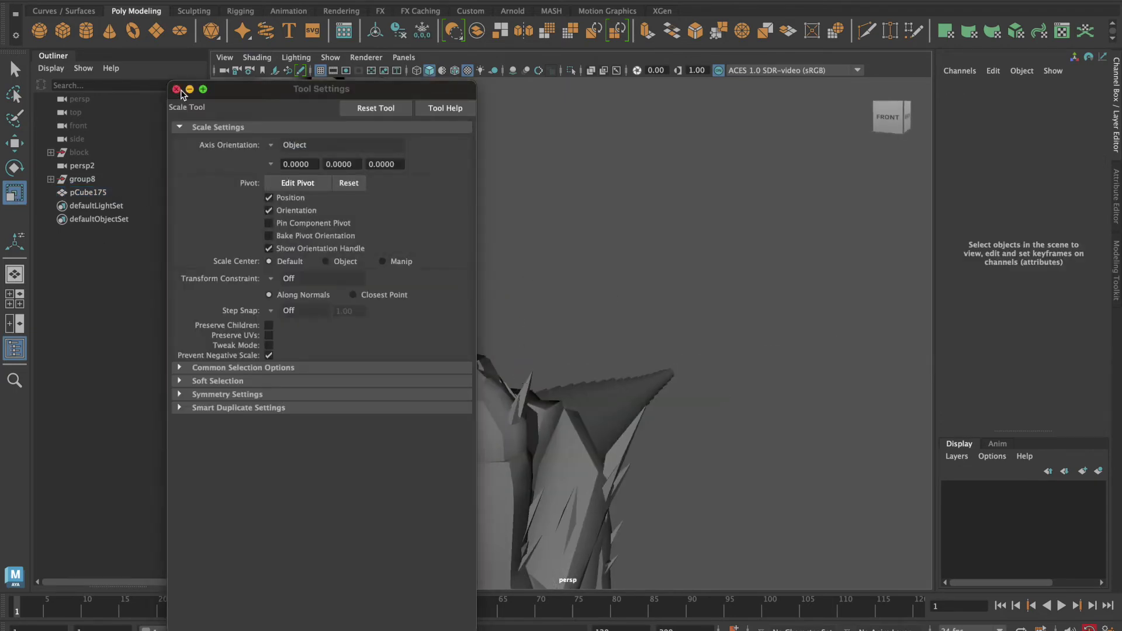
{"action": "left_click", "coordinate": [176, 89]}
{"action": "key", "text": "f"}
{"action": "left_click", "coordinate": [647, 330]}
{"action": "left_click_drag", "start_coordinate": [647, 331], "coordinate": [320, 336], "text": "alt"}
{"action": "left_click_drag", "start_coordinate": [492, 335], "coordinate": [521, 424], "text": "alt"}
Extrude pCube175's shoulder face with Ctrl+E into a long wing arm bone
{"action": "left_click", "coordinate": [513, 350]}
{"action": "key", "text": "w"}
{"action": "key", "text": "ctrl+e"}
{"action": "scroll", "coordinate": [461, 445], "scroll_direction": "down", "scroll_amount": 5}
{"action": "mouse_move", "coordinate": [468, 380]}
{"action": "left_mouse_down"}
{"action": "mouse_move", "coordinate": [555, 322]}
{"action": "mouse_move", "coordinate": [537, 464]}
{"action": "left_mouse_up"}
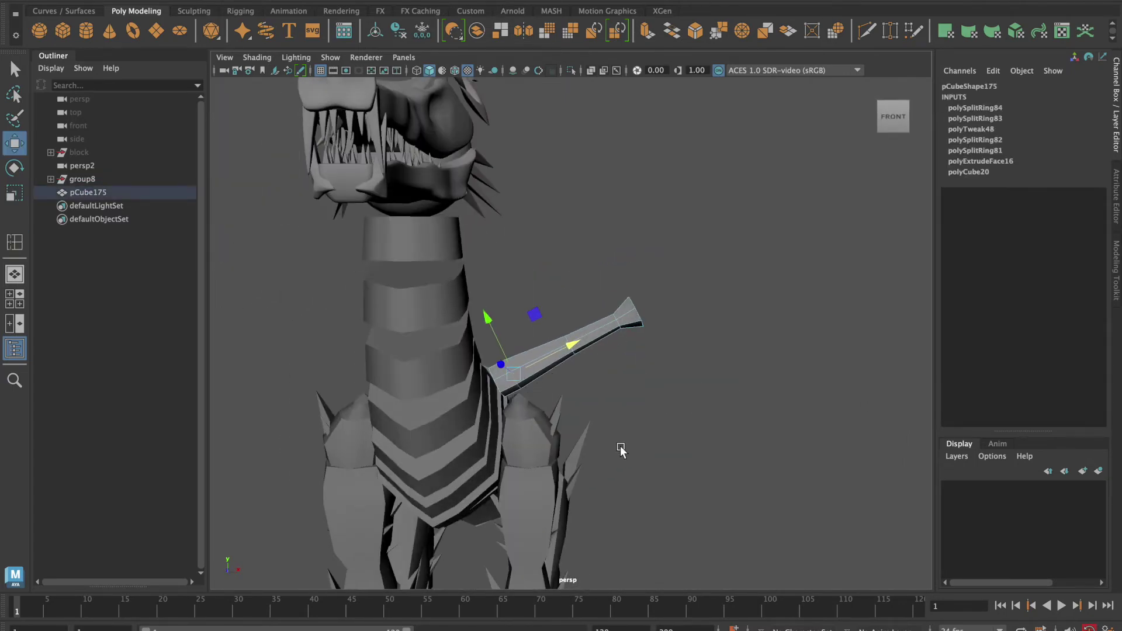
{"action": "left_click", "coordinate": [616, 422]}
{"action": "mouse_move", "coordinate": [508, 387]}
{"action": "left_mouse_down", "text": "alt"}
{"action": "mouse_move", "coordinate": [616, 421]}
{"action": "mouse_move", "coordinate": [668, 423]}
{"action": "left_mouse_up", "text": "alt"}
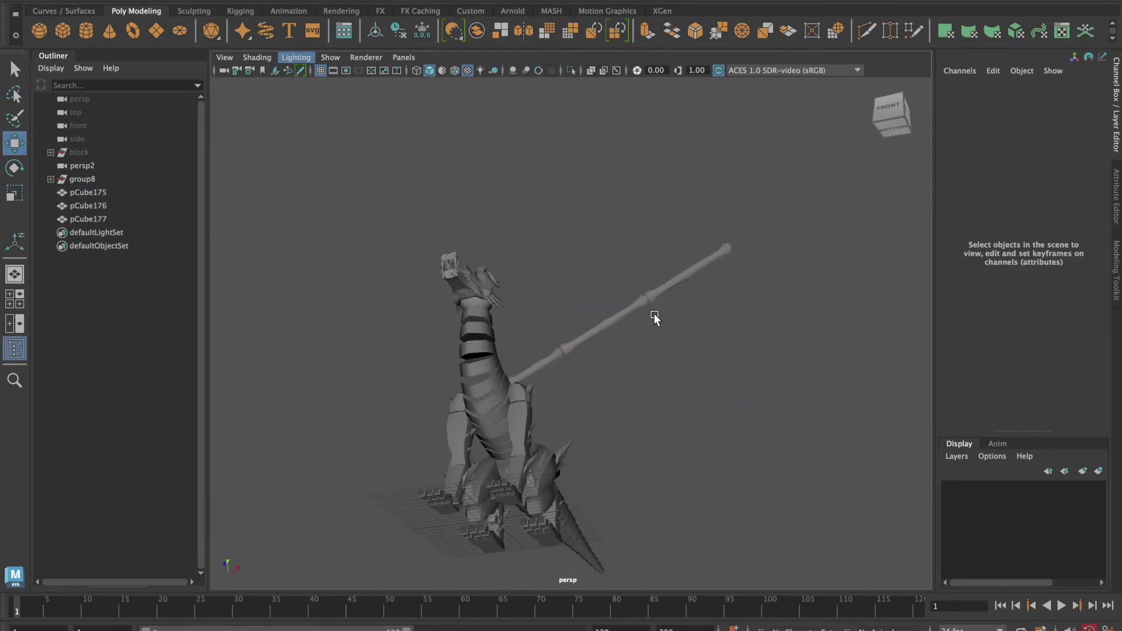
{"action": "left_click_drag", "start_coordinate": [653, 314], "coordinate": [620, 359], "text": "alt"}
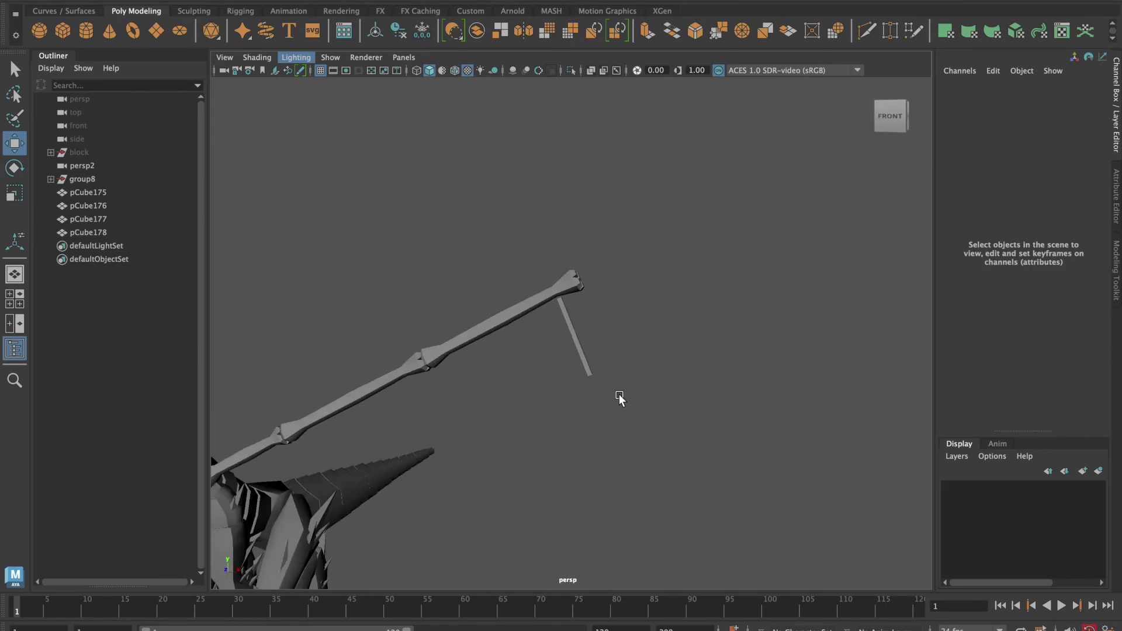
{"action": "mouse_move", "coordinate": [597, 446]}
{"action": "left_mouse_down", "text": "alt"}
{"action": "mouse_move", "coordinate": [593, 426]}
{"action": "mouse_move", "coordinate": [561, 466]}
{"action": "mouse_move", "coordinate": [487, 368]}
{"action": "left_mouse_up", "text": "alt"}
Select a finger spar and undo its accidental changes
{"action": "left_click", "coordinate": [484, 374]}
{"action": "key", "text": "w"}
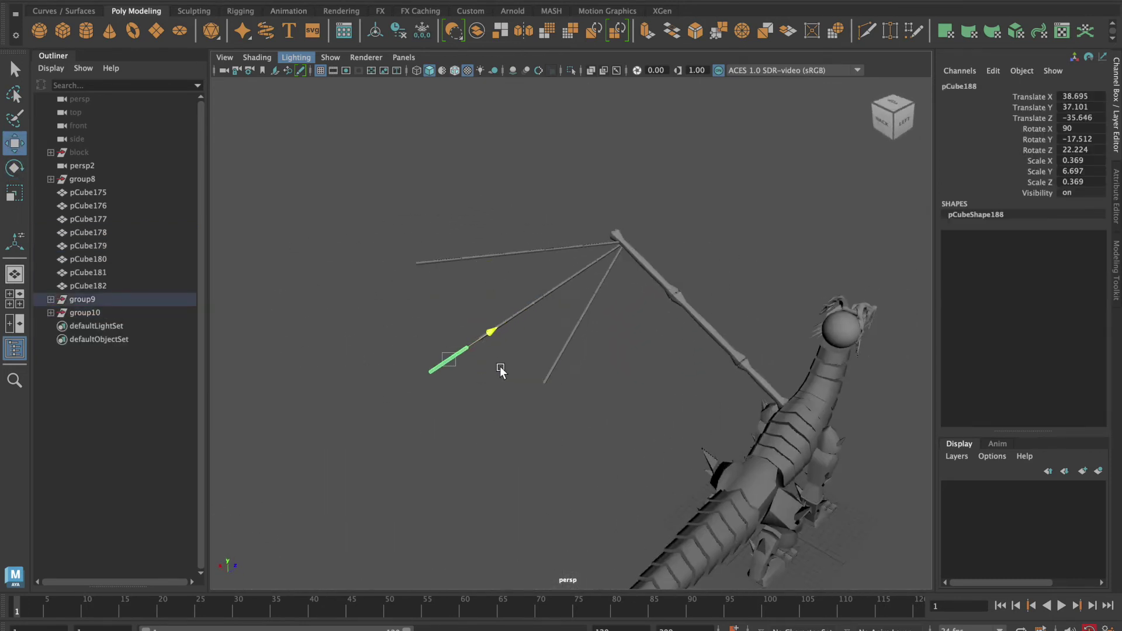
{"action": "key", "text": "ctrl+z"}
{"action": "left_click", "coordinate": [525, 367]}
{"action": "key", "text": "ctrl+z"}
{"action": "left_click", "coordinate": [526, 367]}
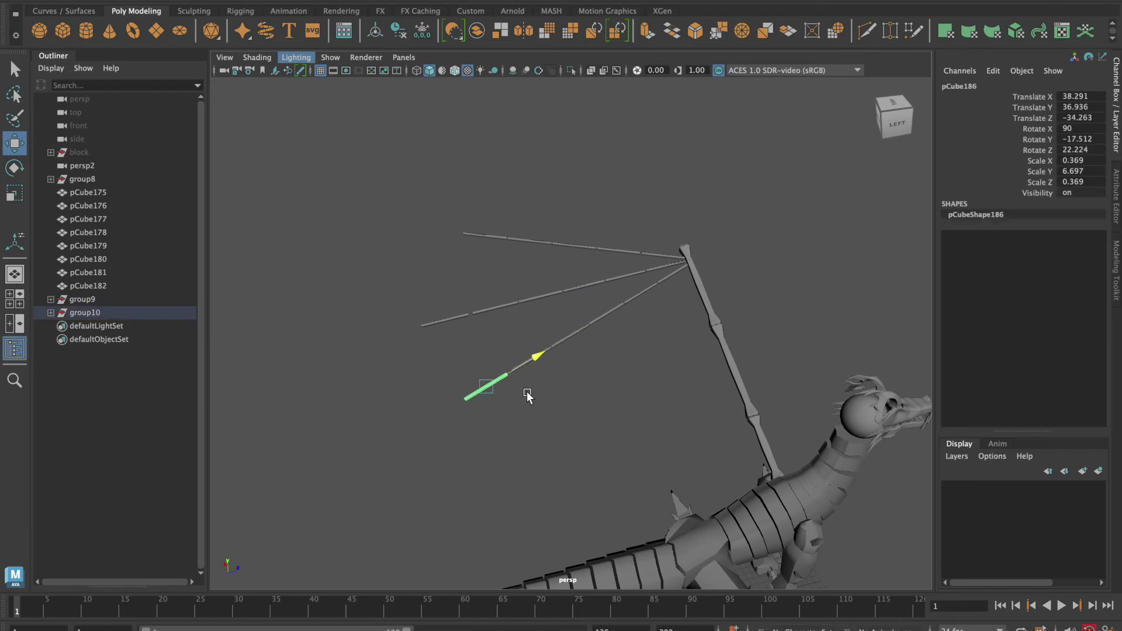
{"action": "left_click", "coordinate": [601, 464]}
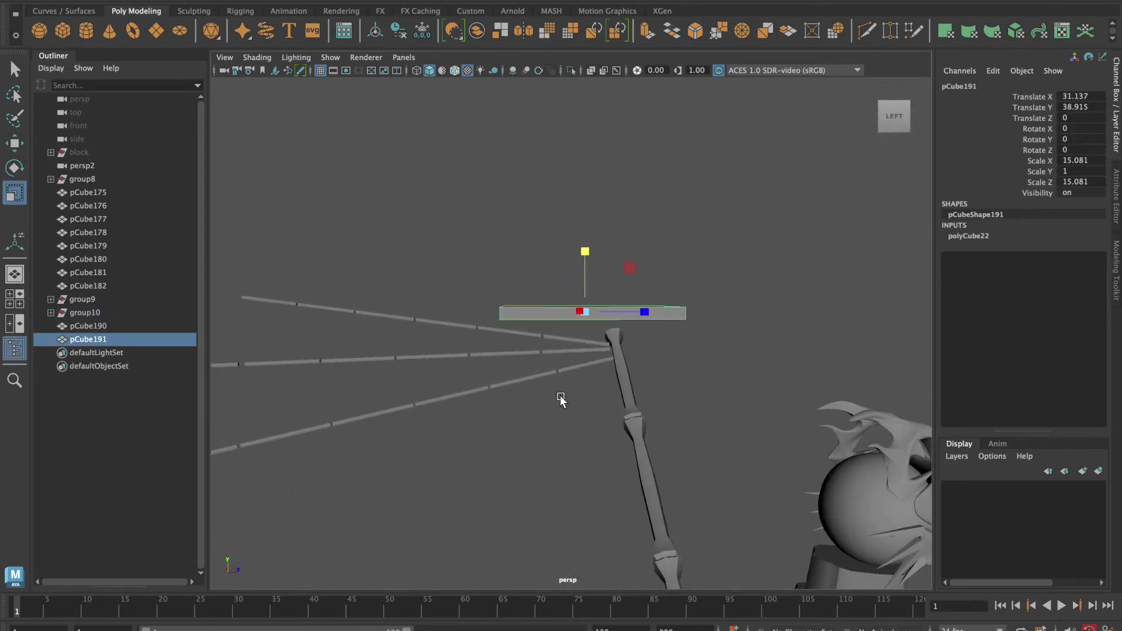
{"action": "mouse_move", "coordinate": [560, 399]}
{"action": "left_mouse_down", "text": "alt"}
{"action": "mouse_move", "coordinate": [476, 438]}
{"action": "mouse_move", "coordinate": [408, 444]}
{"action": "mouse_move", "coordinate": [589, 263]}
{"action": "left_mouse_up", "text": "alt"}
Position the membrane plane pCube191 and adjust its narrow strip face
{"action": "key", "text": "e"}
{"action": "key", "text": "w"}
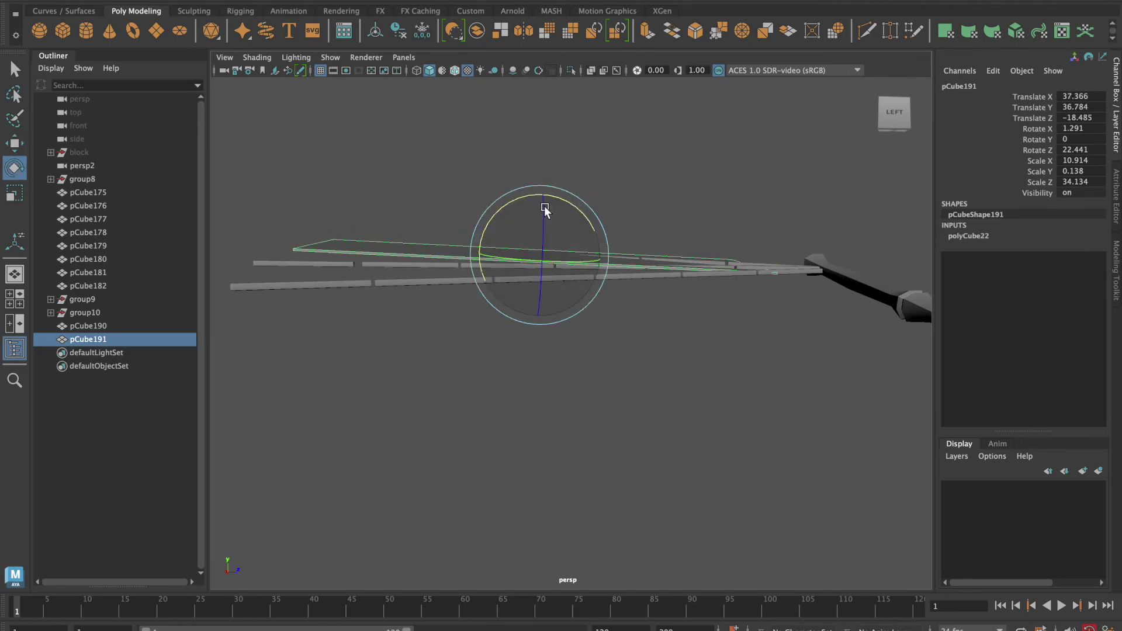
{"action": "left_click_drag", "start_coordinate": [612, 481], "coordinate": [651, 453], "text": "alt"}
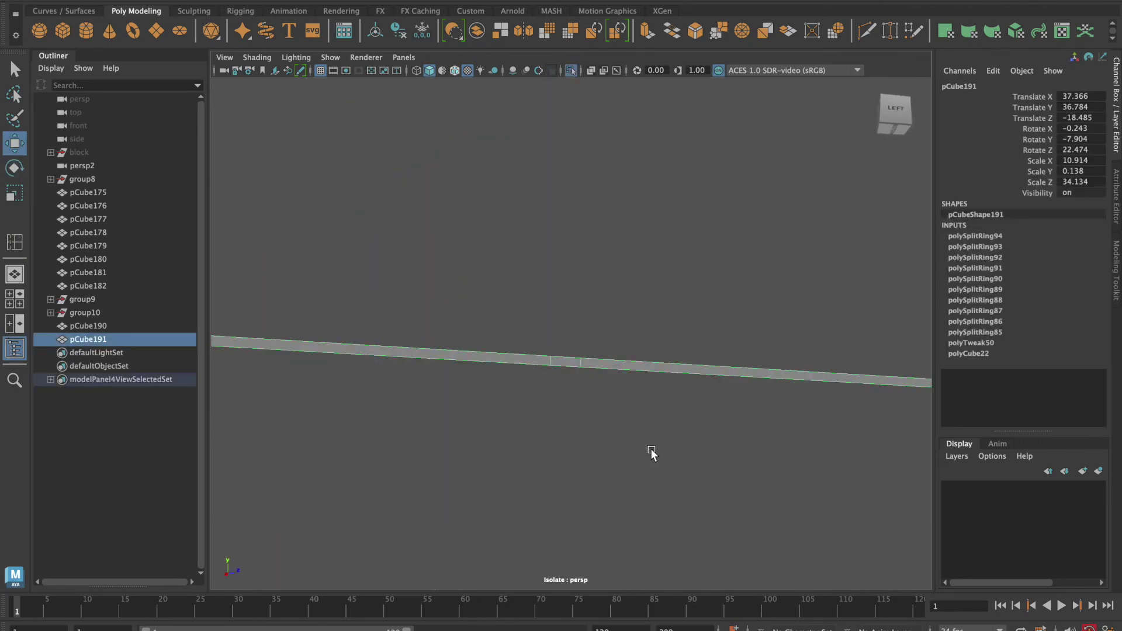
{"action": "key", "text": "F11"}
{"action": "left_click", "coordinate": [566, 376]}
{"action": "mouse_move", "coordinate": [566, 376]}
{"action": "left_mouse_down", "text": "alt"}
{"action": "mouse_move", "coordinate": [571, 450]}
{"action": "mouse_move", "coordinate": [572, 432]}
{"action": "left_mouse_up", "text": "alt"}
{"action": "left_click", "coordinate": [639, 543]}
{"action": "mouse_move", "coordinate": [639, 544]}
{"action": "left_mouse_down", "text": "alt"}
{"action": "mouse_move", "coordinate": [476, 508]}
{"action": "mouse_move", "coordinate": [567, 453]}
{"action": "mouse_move", "coordinate": [570, 395]}
{"action": "mouse_move", "coordinate": [671, 493]}
{"action": "mouse_move", "coordinate": [468, 493]}
{"action": "left_mouse_up", "text": "alt"}
{"action": "left_click", "coordinate": [566, 381]}
{"action": "left_click", "coordinate": [556, 467]}
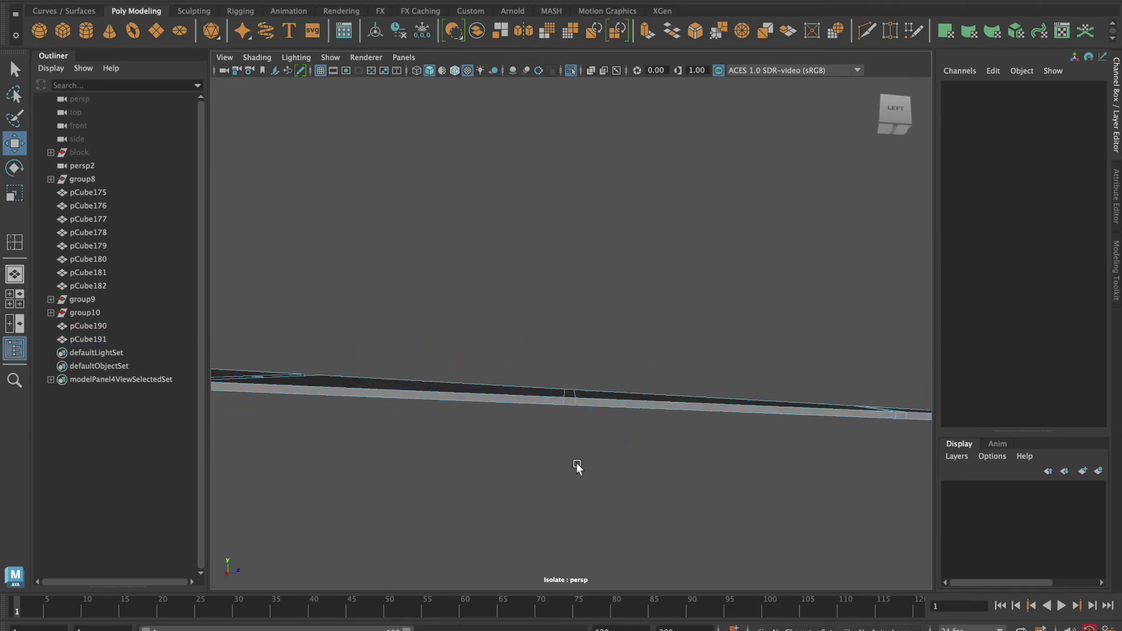
Multi-Cut an edge across the membrane and select the resulting panels
{"action": "right_click_drag", "start_coordinate": [410, 93], "coordinate": [389, 79], "text": "shift"}
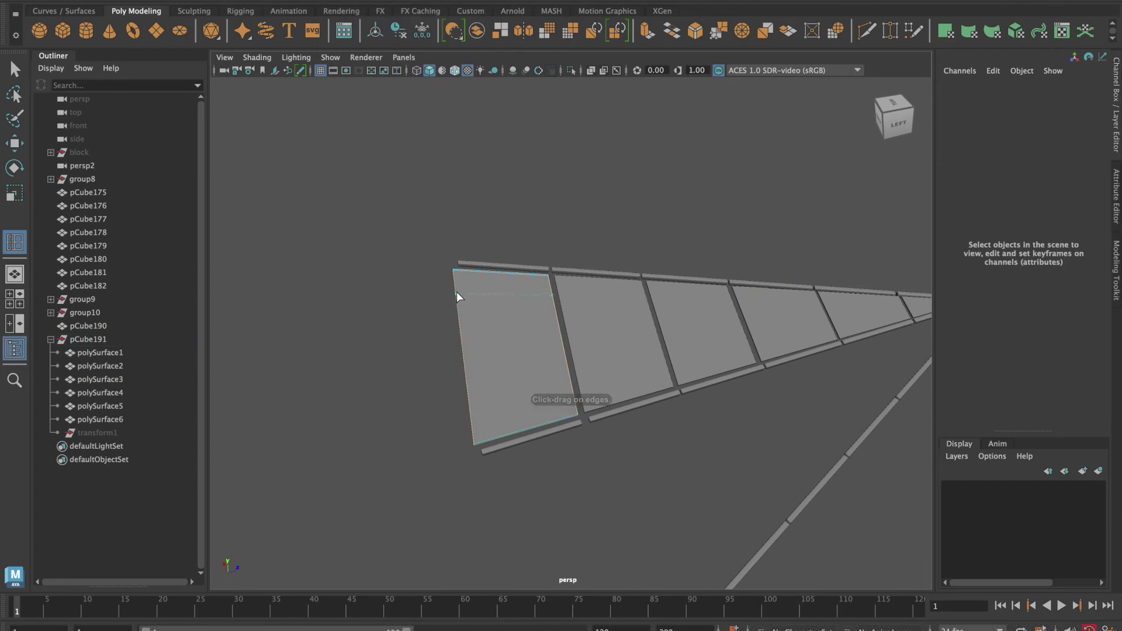
{"action": "left_click", "coordinate": [468, 349], "text": "ctrl"}
{"action": "mouse_move", "coordinate": [471, 406]}
{"action": "left_mouse_down", "text": "alt"}
{"action": "mouse_move", "coordinate": [514, 465]}
{"action": "mouse_move", "coordinate": [466, 458]}
{"action": "mouse_move", "coordinate": [624, 450]}
{"action": "left_mouse_up", "text": "alt"}
{"action": "scroll", "coordinate": [586, 359], "scroll_direction": "up", "scroll_amount": 5}
{"action": "left_click", "coordinate": [586, 358]}
{"action": "left_click", "coordinate": [757, 313]}
{"action": "mouse_move", "coordinate": [758, 313]}
{"action": "left_mouse_down", "text": "alt"}
{"action": "mouse_move", "coordinate": [563, 408]}
{"action": "mouse_move", "coordinate": [476, 321]}
{"action": "left_mouse_up", "text": "alt"}
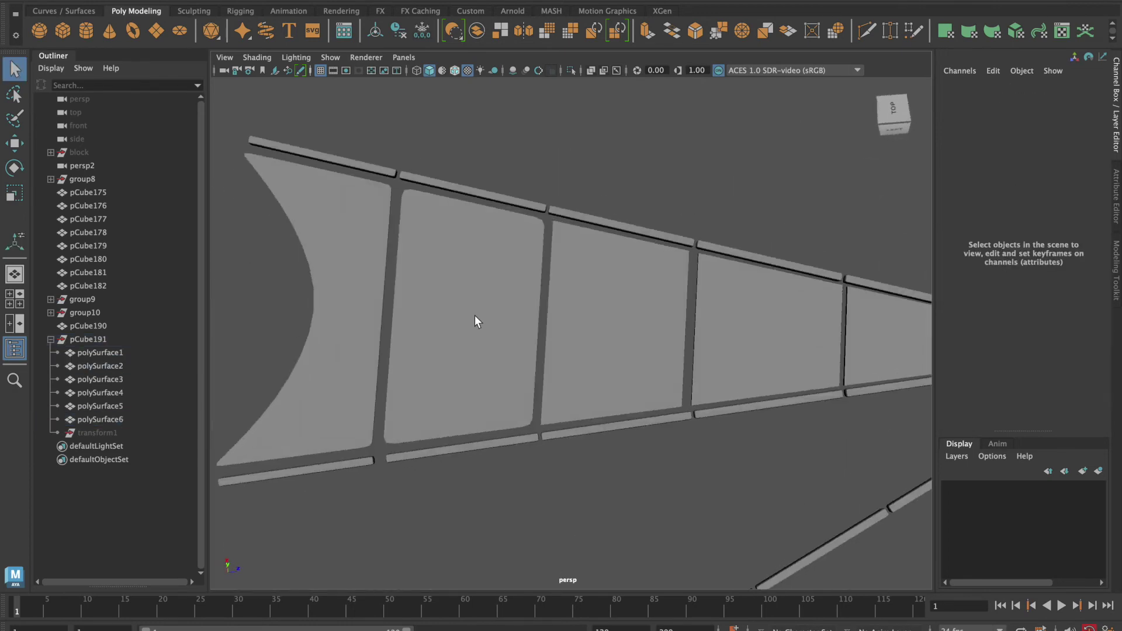
Slide panel polySurface7 into the next slot and adjust the wing membrane's placement
{"action": "left_click", "coordinate": [476, 321]}
{"action": "key", "text": "w"}
{"action": "middle_click_drag", "start_coordinate": [585, 327], "coordinate": [737, 325]}
{"action": "key", "text": "r"}
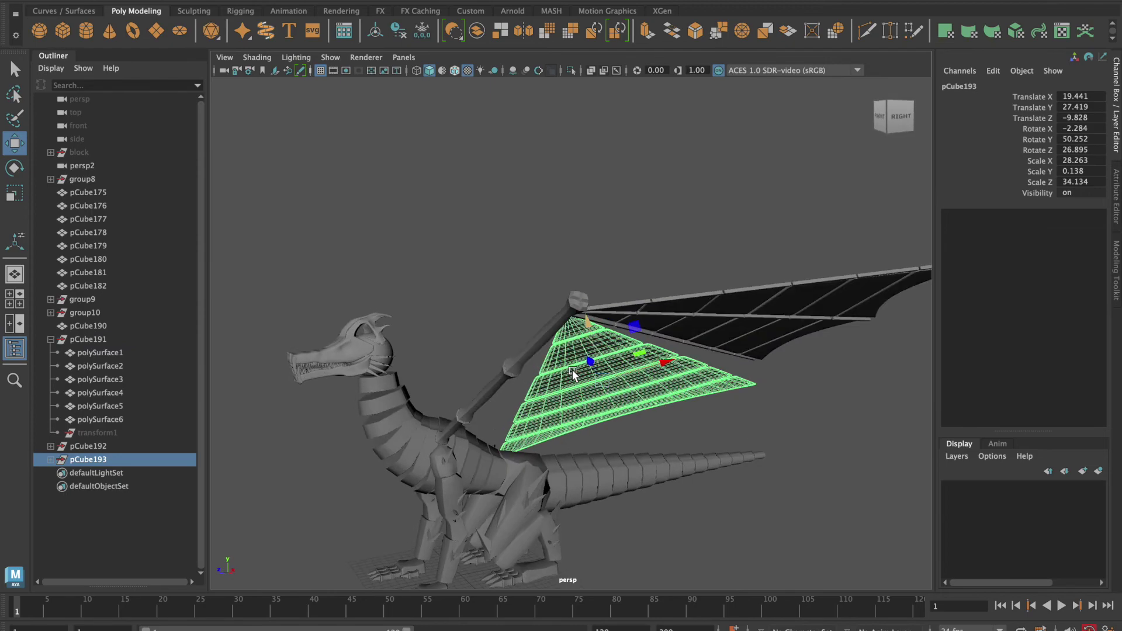
{"action": "left_click_drag", "start_coordinate": [573, 374], "coordinate": [535, 398], "text": "alt"}
{"action": "key", "text": "e"}
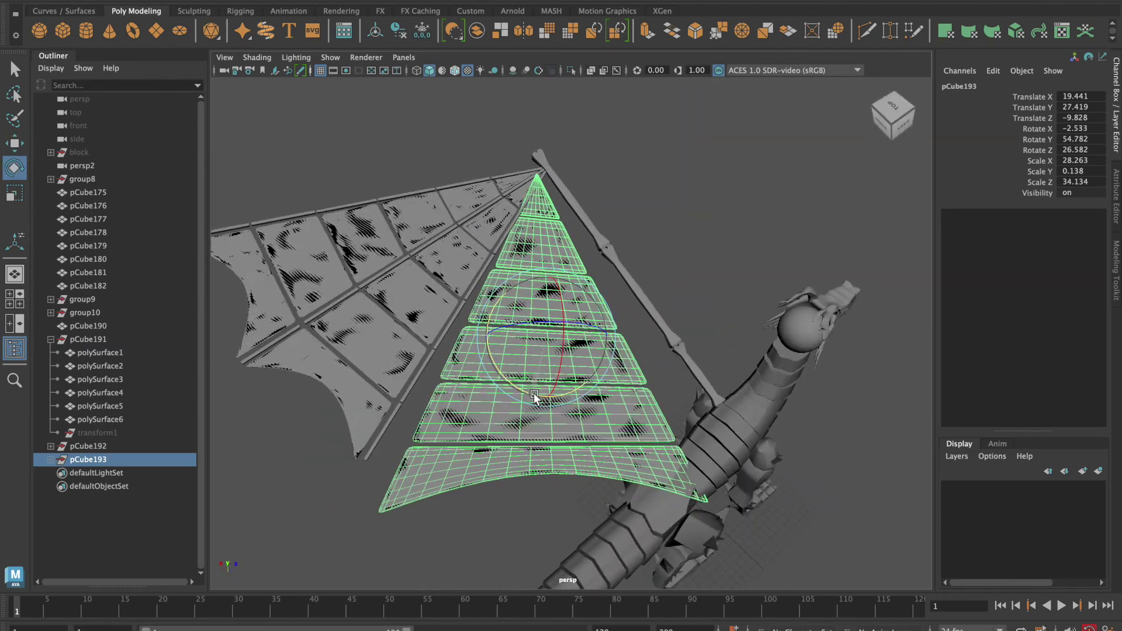
{"action": "key", "text": "w"}
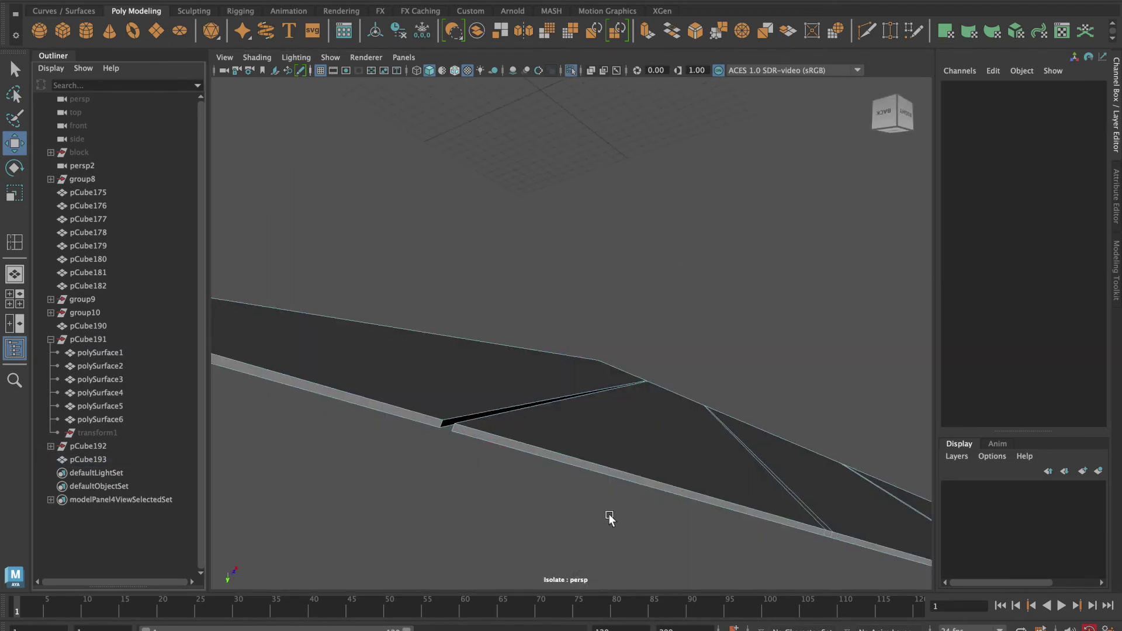
{"action": "left_click_drag", "start_coordinate": [633, 533], "coordinate": [526, 408], "text": "alt"}
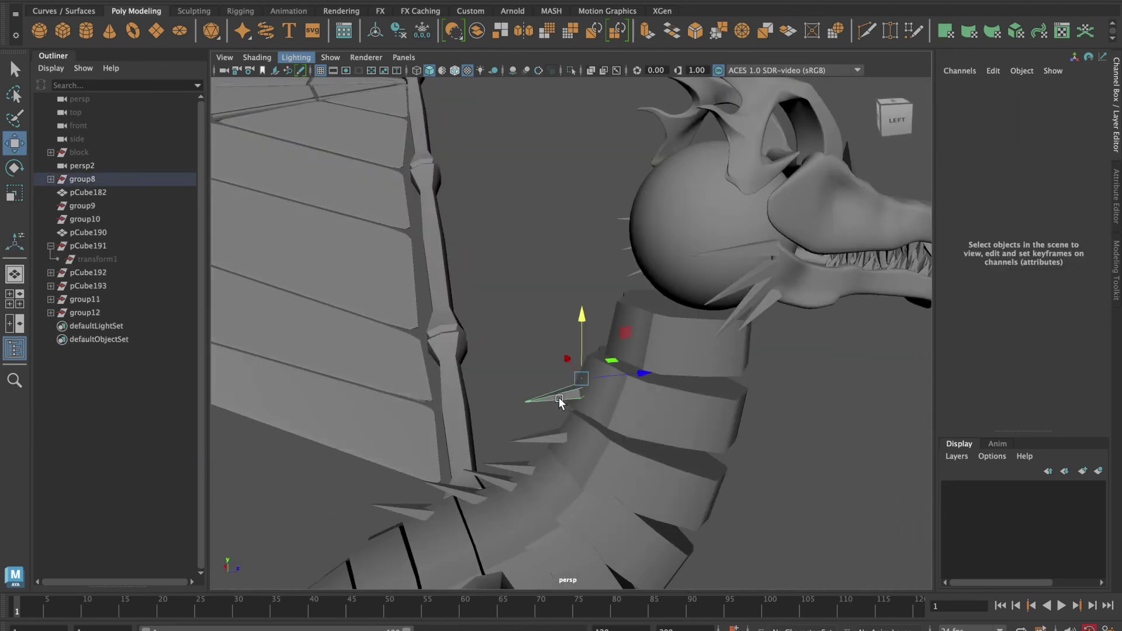
Reshape the back spike by moving its vertices into a sharper point
{"action": "left_click", "coordinate": [563, 376]}
{"action": "key", "text": "w"}
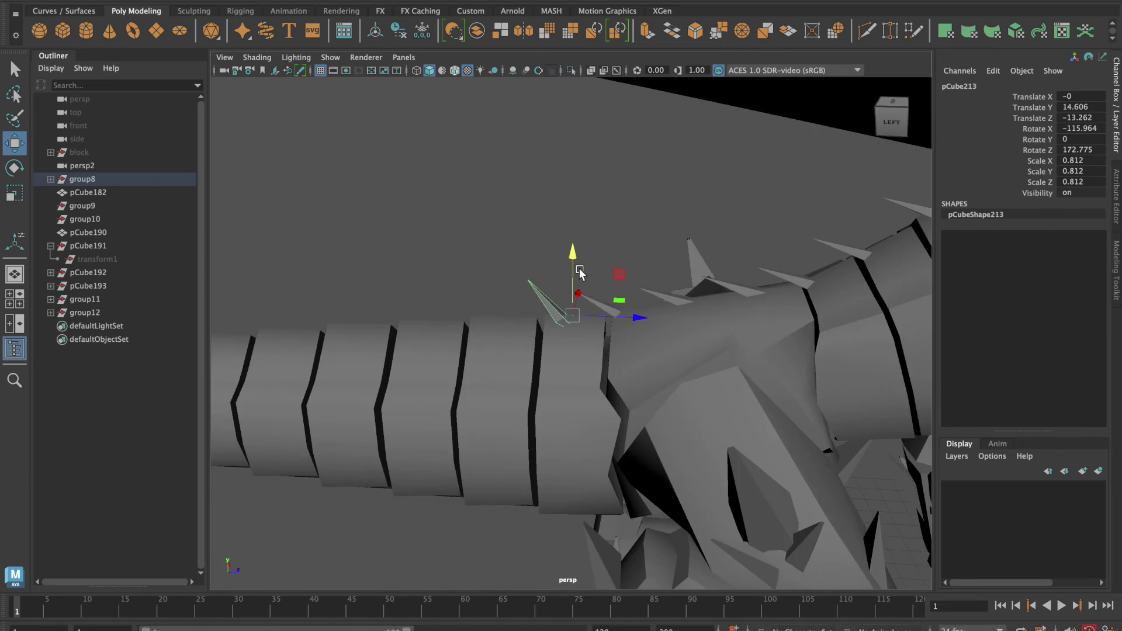
{"action": "key", "text": "f"}
{"action": "mouse_move", "coordinate": [539, 301]}
{"action": "left_mouse_down", "text": "alt"}
{"action": "mouse_move", "coordinate": [539, 384]}
{"action": "mouse_move", "coordinate": [592, 458]}
{"action": "left_mouse_up", "text": "alt"}
{"action": "left_click", "coordinate": [589, 396]}
{"action": "left_click", "coordinate": [801, 500]}
{"action": "left_click_drag", "start_coordinate": [801, 501], "coordinate": [819, 463]}
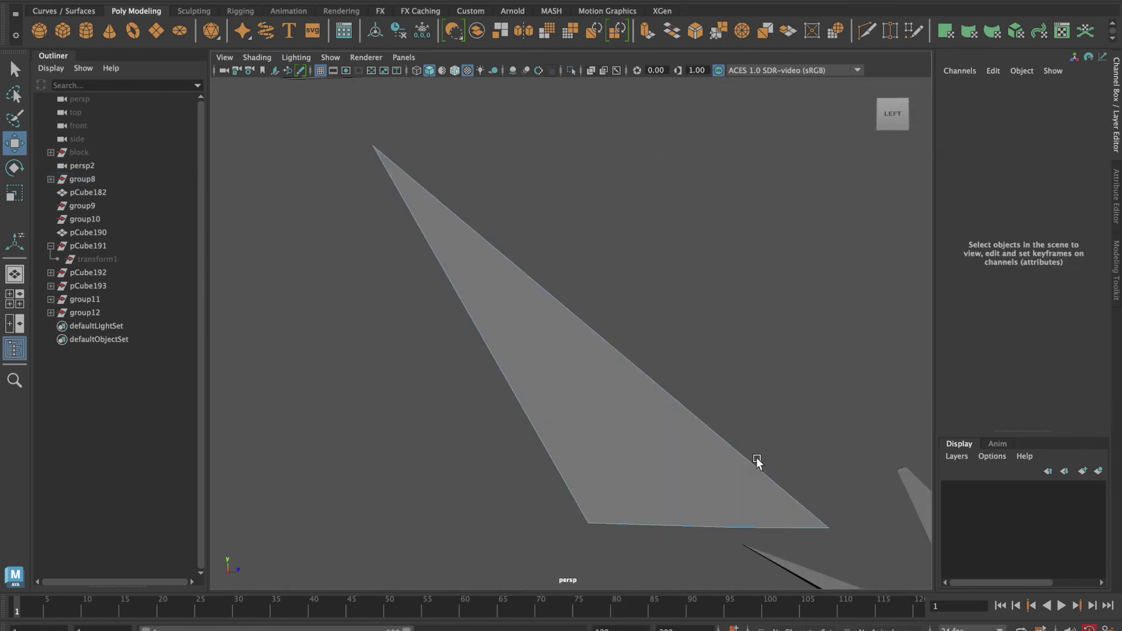
{"action": "scroll", "coordinate": [775, 448], "scroll_direction": "down", "scroll_amount": 5}
Duplicate spike pCube213 and move the copy further along the back
{"action": "left_click", "coordinate": [601, 350]}
{"action": "left_click", "coordinate": [601, 296]}
{"action": "key", "text": "ctrl+z"}
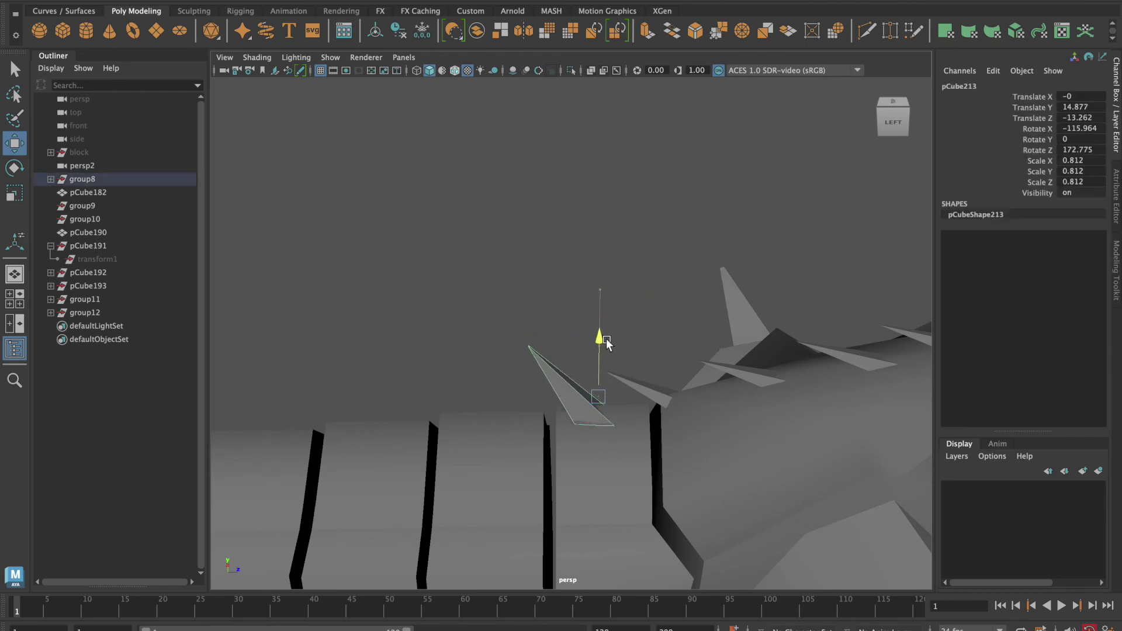
{"action": "mouse_move", "coordinate": [625, 402]}
{"action": "left_mouse_down"}
{"action": "mouse_move", "coordinate": [601, 403]}
{"action": "mouse_move", "coordinate": [624, 418]}
{"action": "left_mouse_up"}
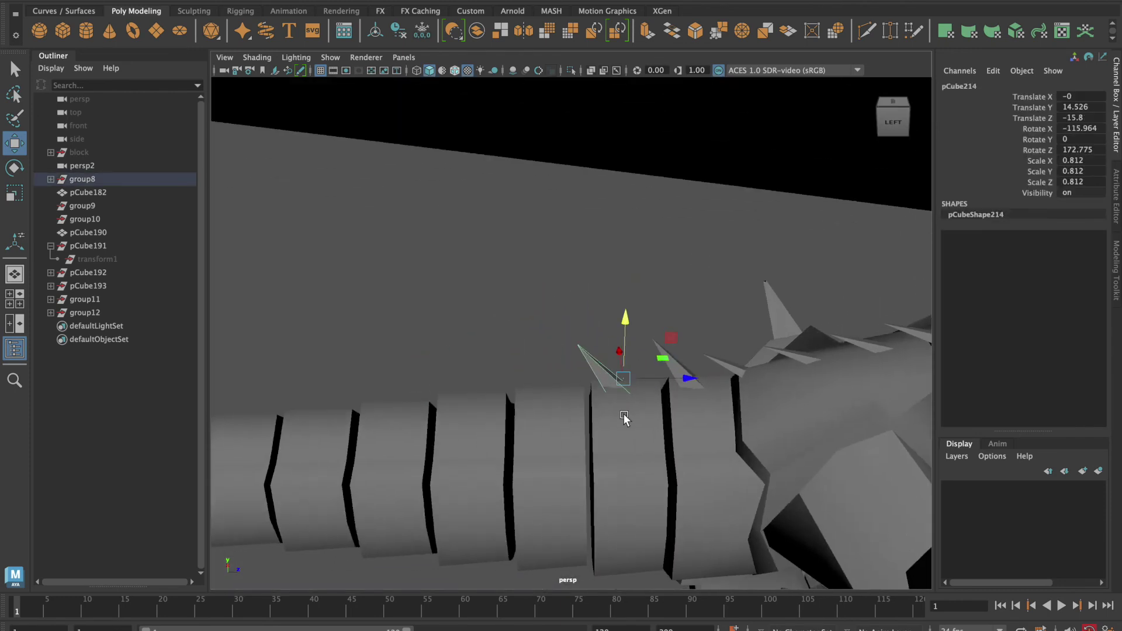